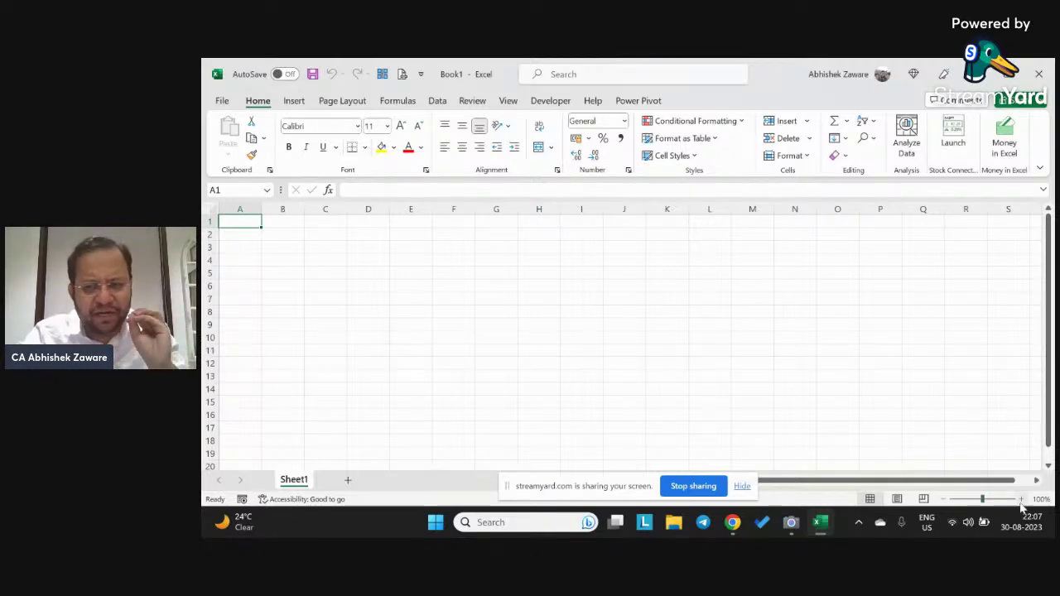
# Zoom the sheet to 130% and enter the heading "Situ 1" in cell B1.
pyautogui.click(1020, 505)
pyautogui.click(1020, 506)
pyautogui.click(1021, 506)
pyautogui.press('Right')
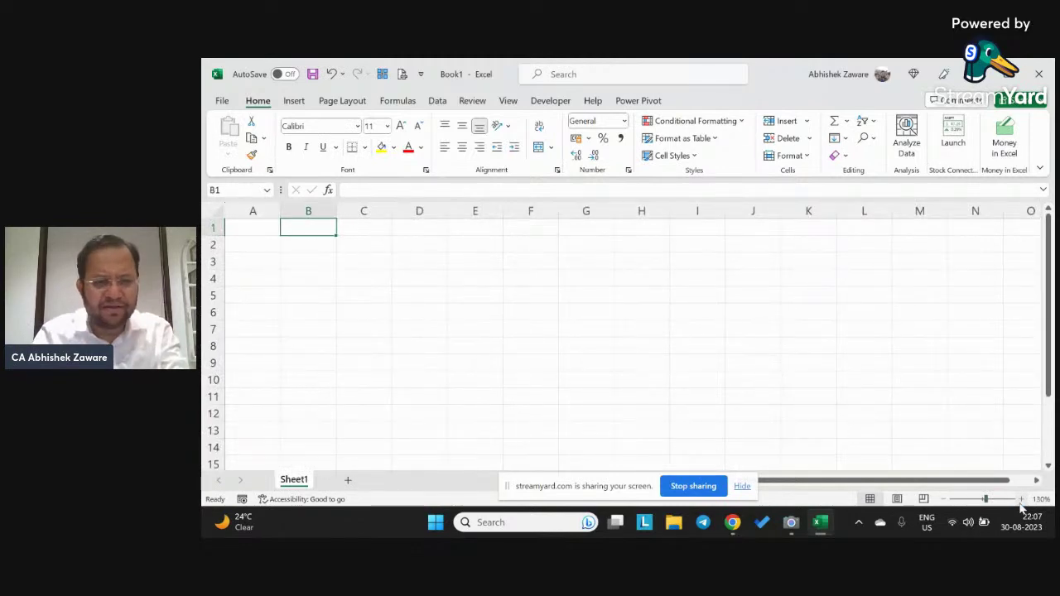
pyautogui.write('Situa')
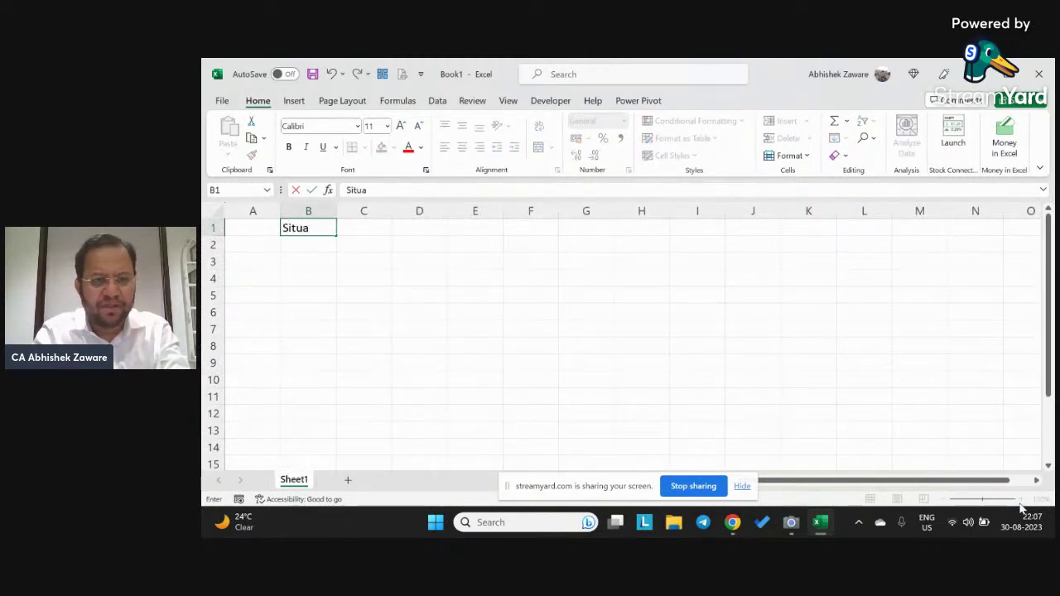
pyautogui.press('BackSpace')
pyautogui.write('1')
pyautogui.press('Right')
# Enter the row labels OA, IA and FA in cells A2 to A4.
pyautogui.press('Left')
pyautogui.press('Left')
pyautogui.press('Down')
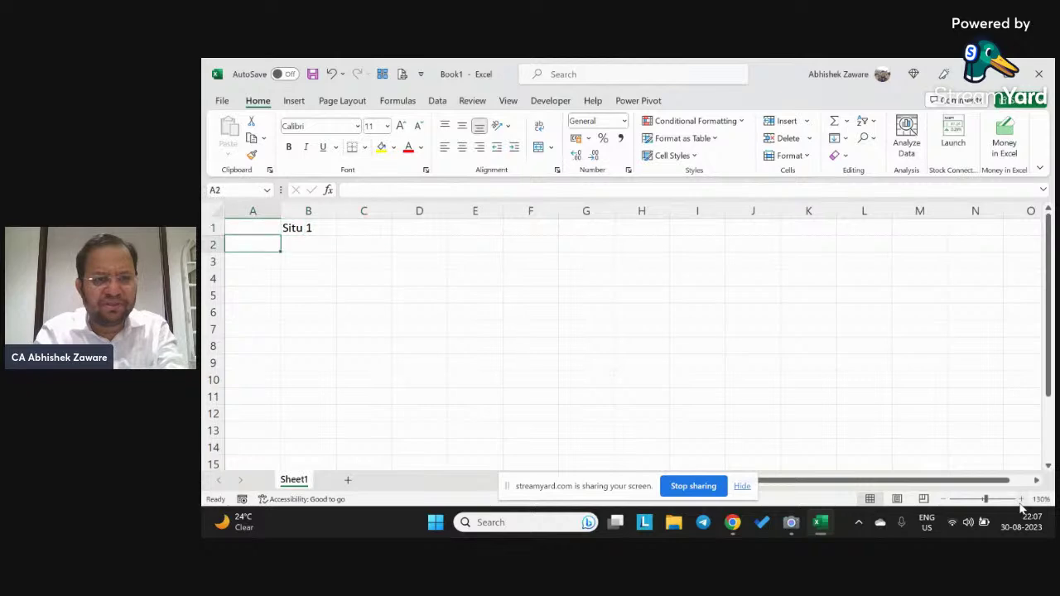
pyautogui.write('OA')
pyautogui.press('Return')
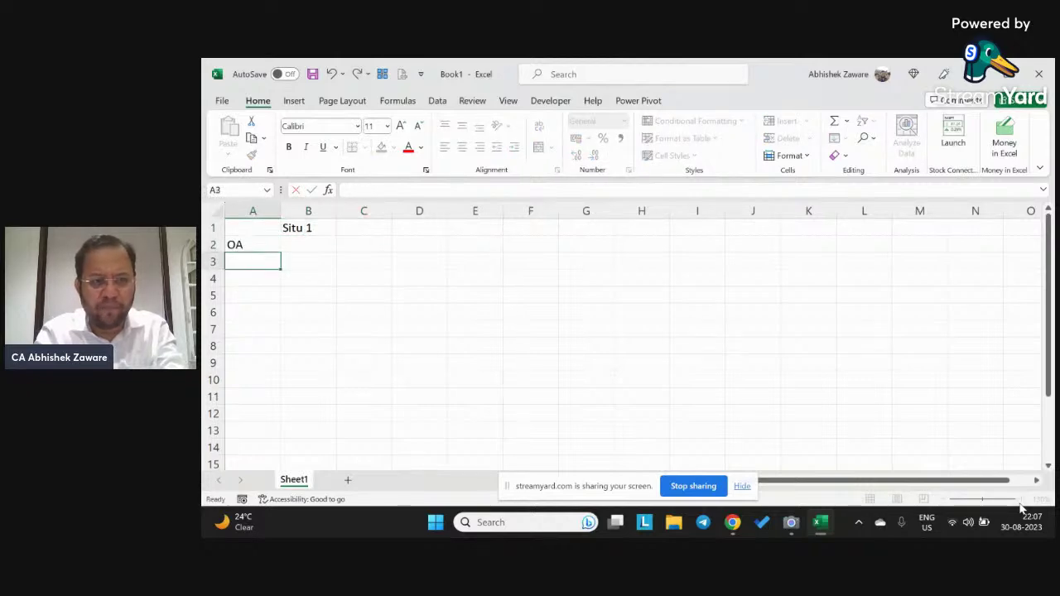
pyautogui.write('IA')
pyautogui.press('Return')
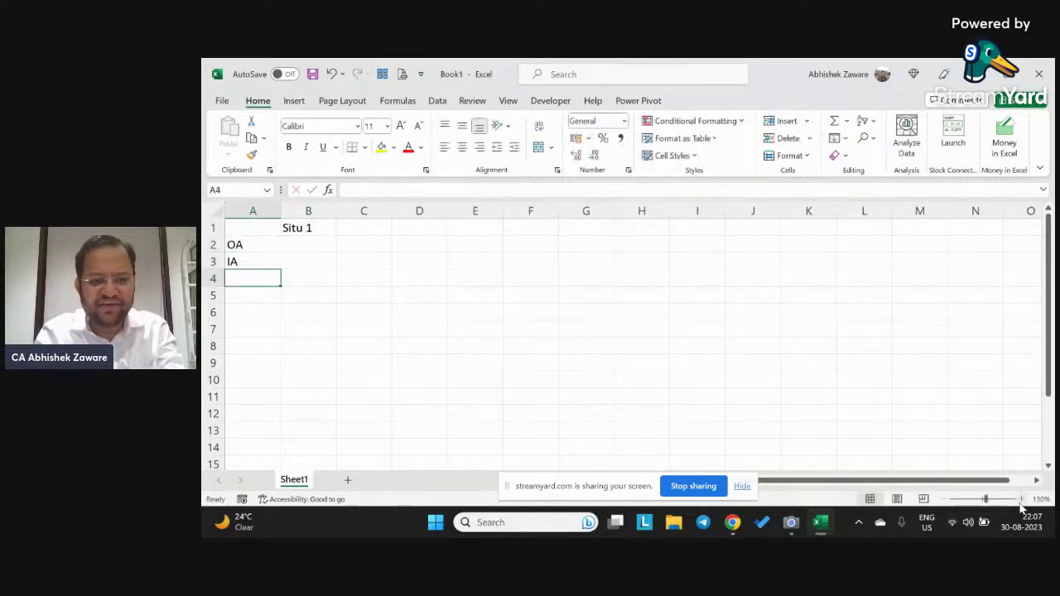
pyautogui.write('FA')
pyautogui.press('Up')
# Fill the Situ 1 column with 350 for OA, -200 for IA and -98 for FA.
pyautogui.press('Up')
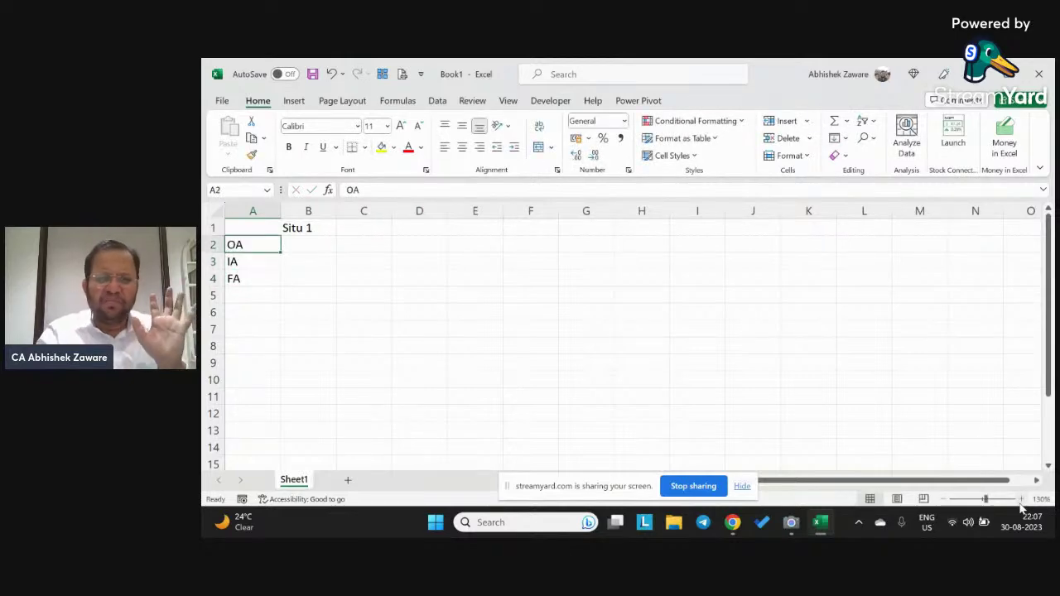
pyautogui.press('Right')
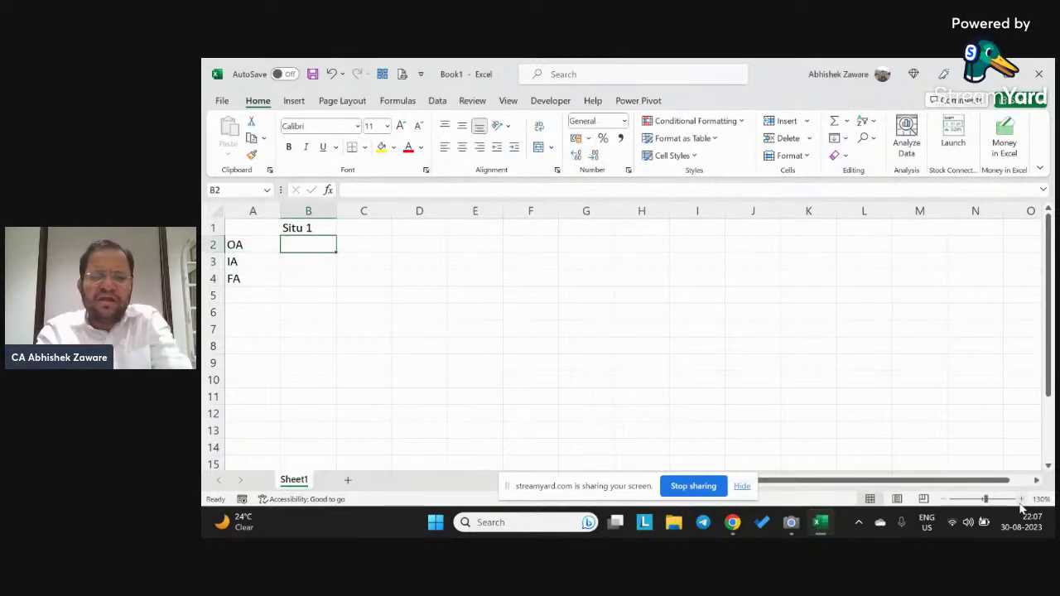
pyautogui.write('-')
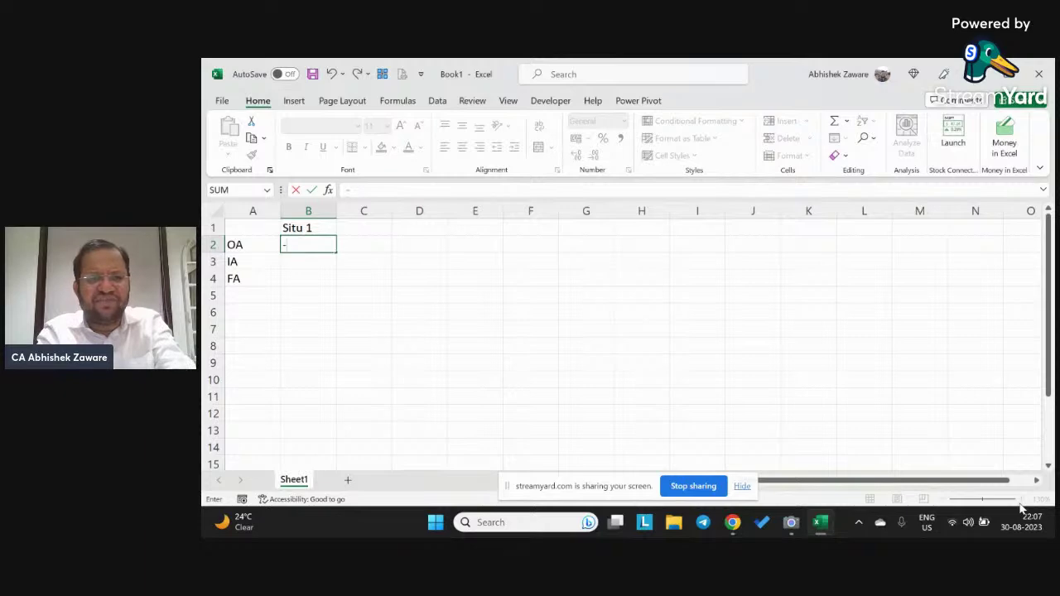
pyautogui.press('Escape')
pyautogui.write('350')
pyautogui.press('Return')
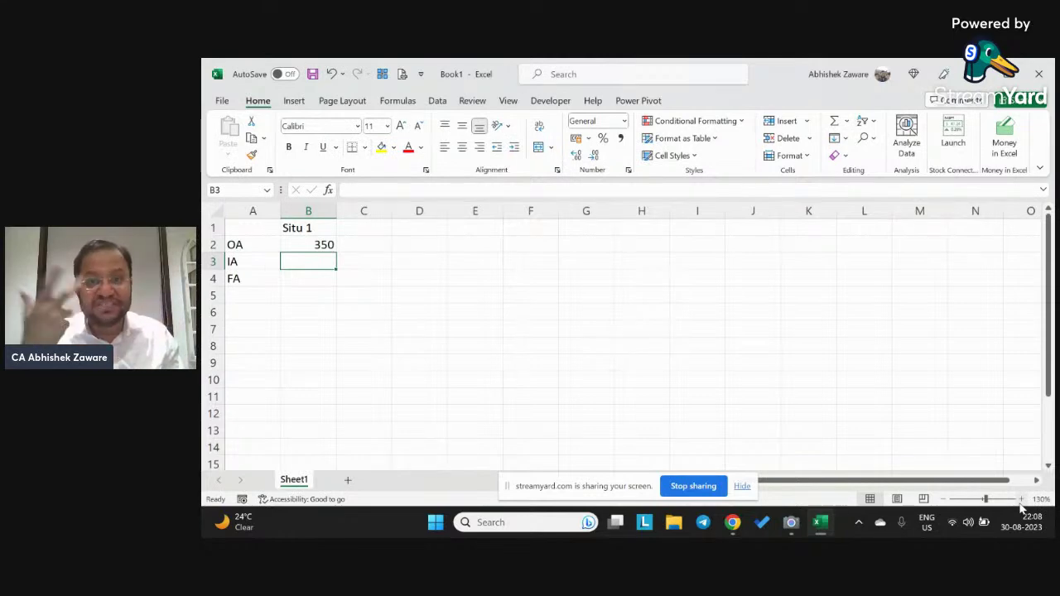
pyautogui.write('-200')
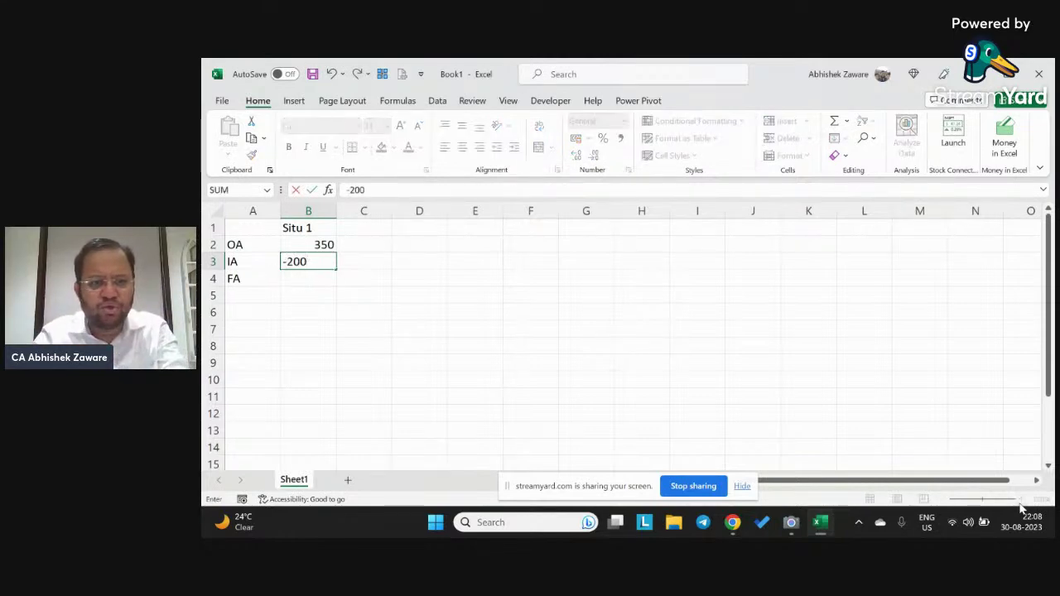
pyautogui.press('Return')
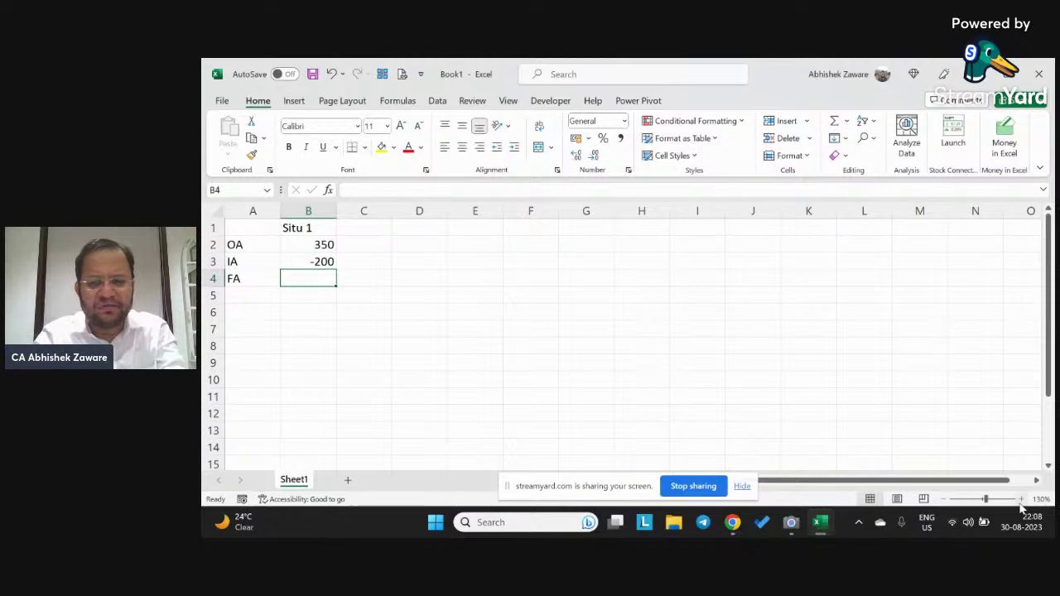
pyautogui.write('-98')
pyautogui.press('Return')
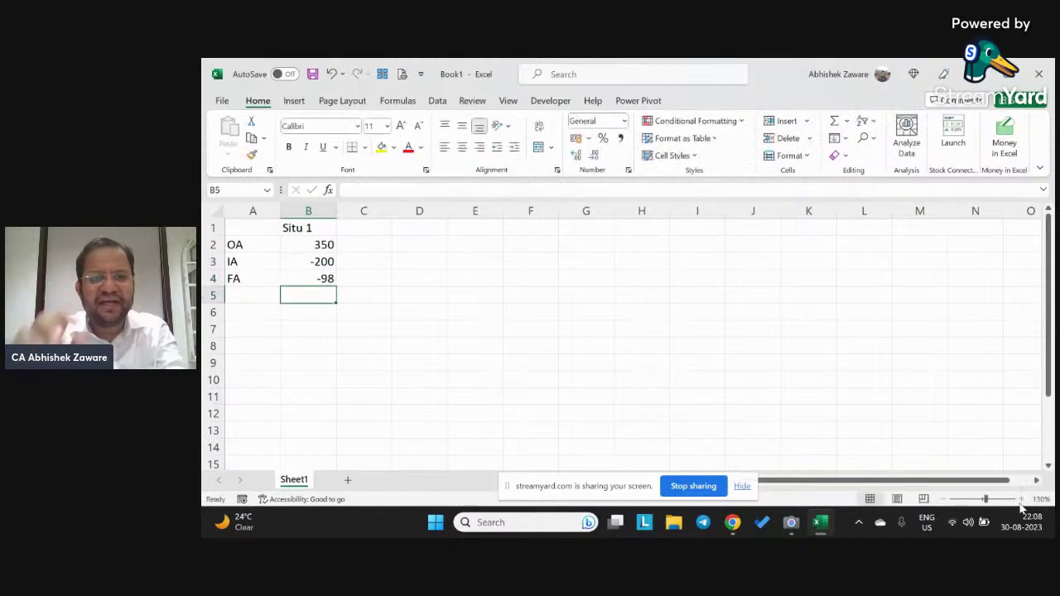
# Add a "Net" row label in A5 and total the Situ 1 figures in B5 with =SUM(B2:B4).
pyautogui.press('Left')
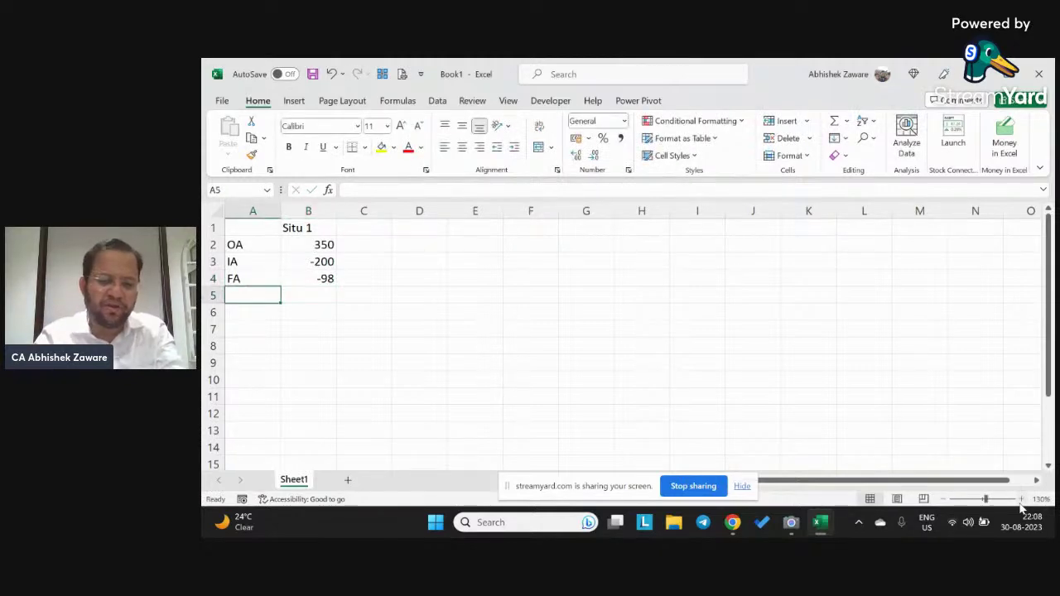
pyautogui.write('Net')
pyautogui.press('Tab')
pyautogui.write('=su')
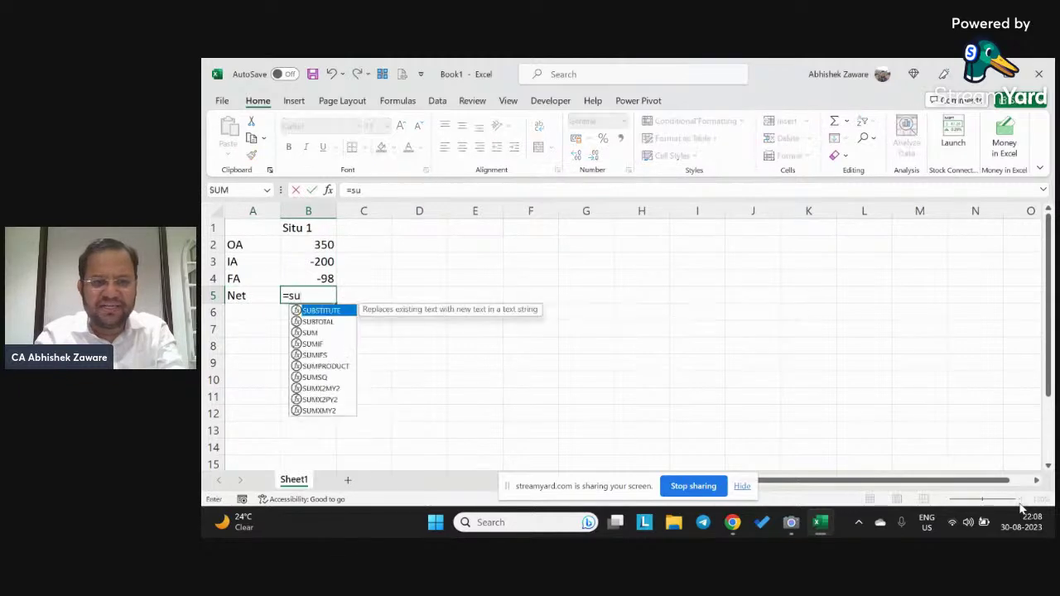
pyautogui.write('m(')
pyautogui.press('Up')
pyautogui.press('Up')
pyautogui.press('Up')
pyautogui.hotkey('shift', 'Down')
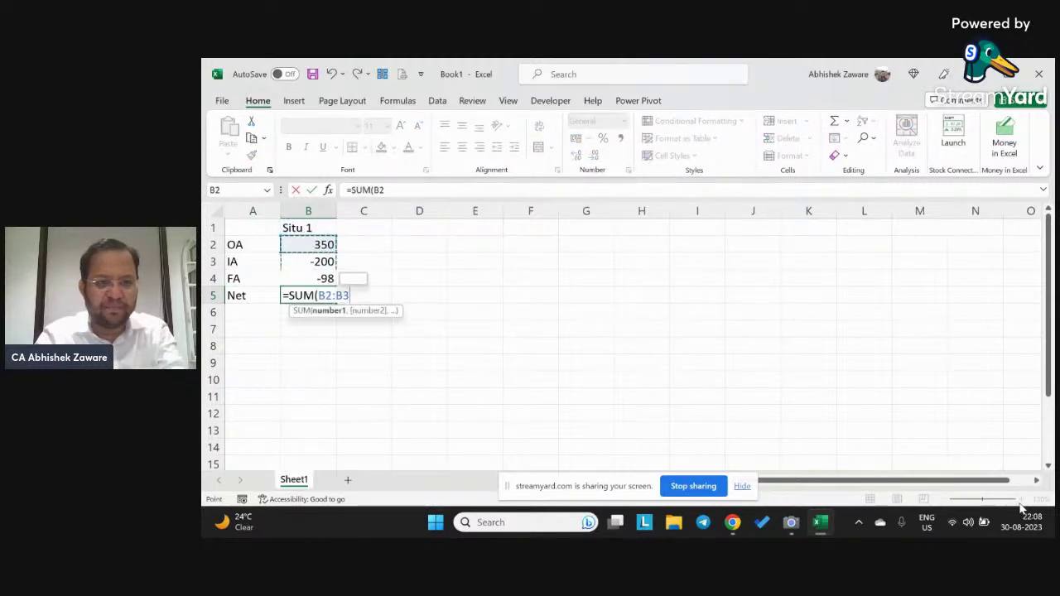
pyautogui.hotkey('shift', 'Down')
pyautogui.hotkey('shift', 'Tab')
pyautogui.press('Right')
pyautogui.press('Right')
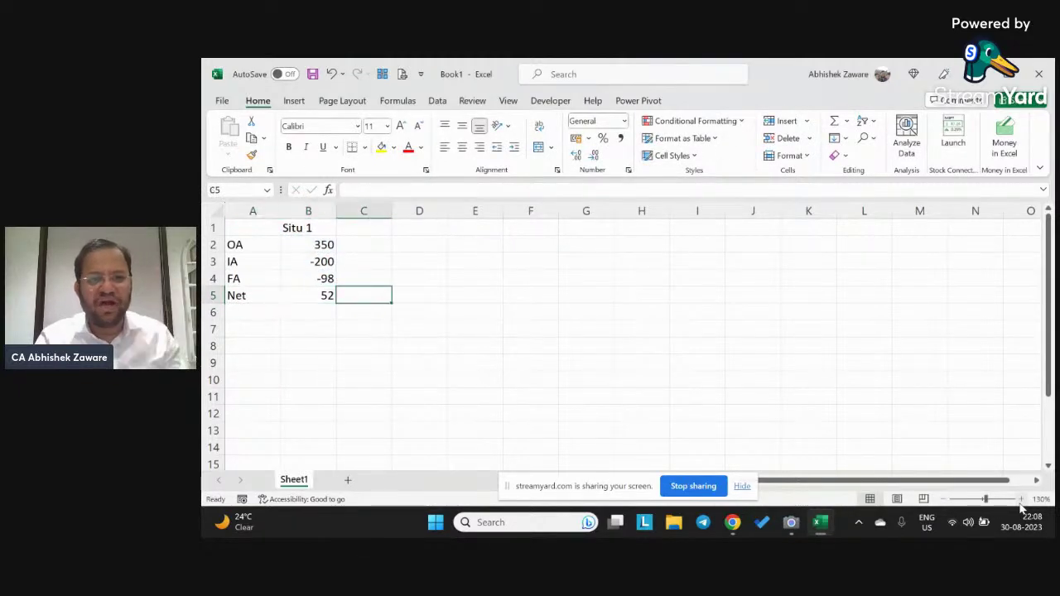
# Examine the Situ 1 net total and its OA, IA and FA figures one by one.
pyautogui.press('Left')
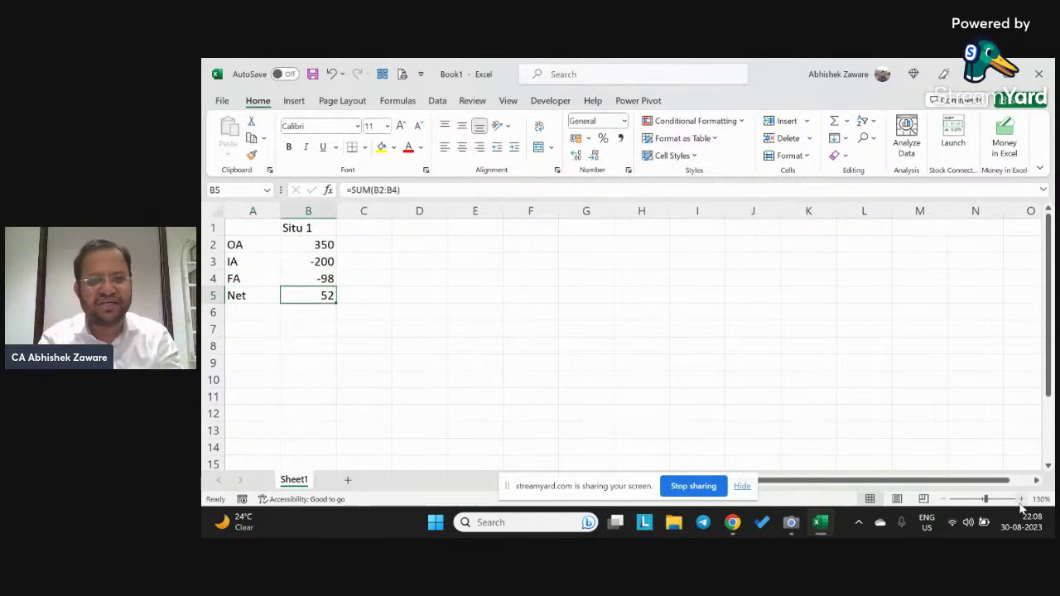
pyautogui.press('Up')
pyautogui.press('Up')
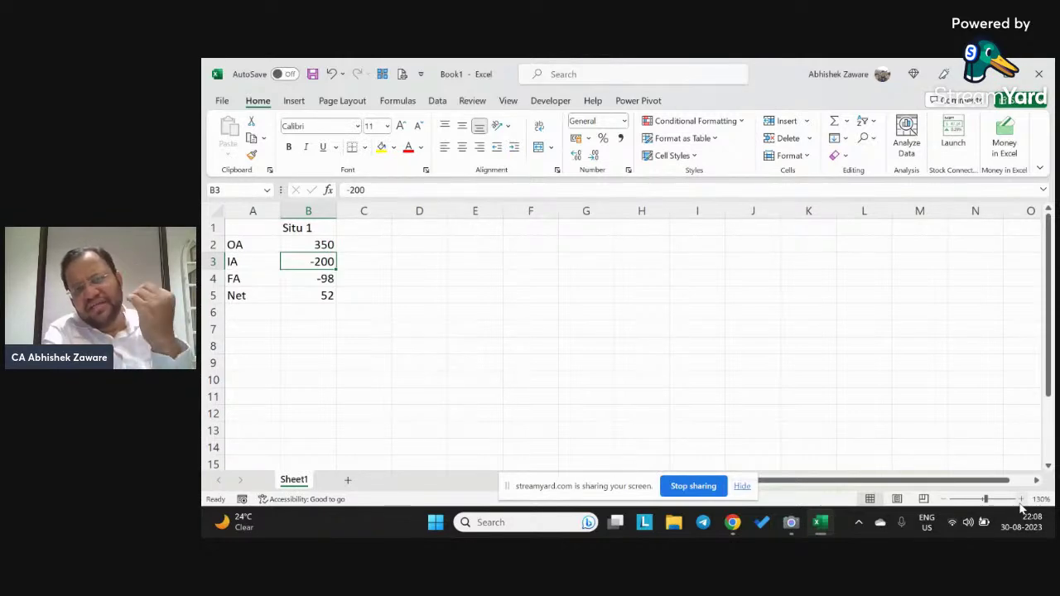
pyautogui.press('Up')
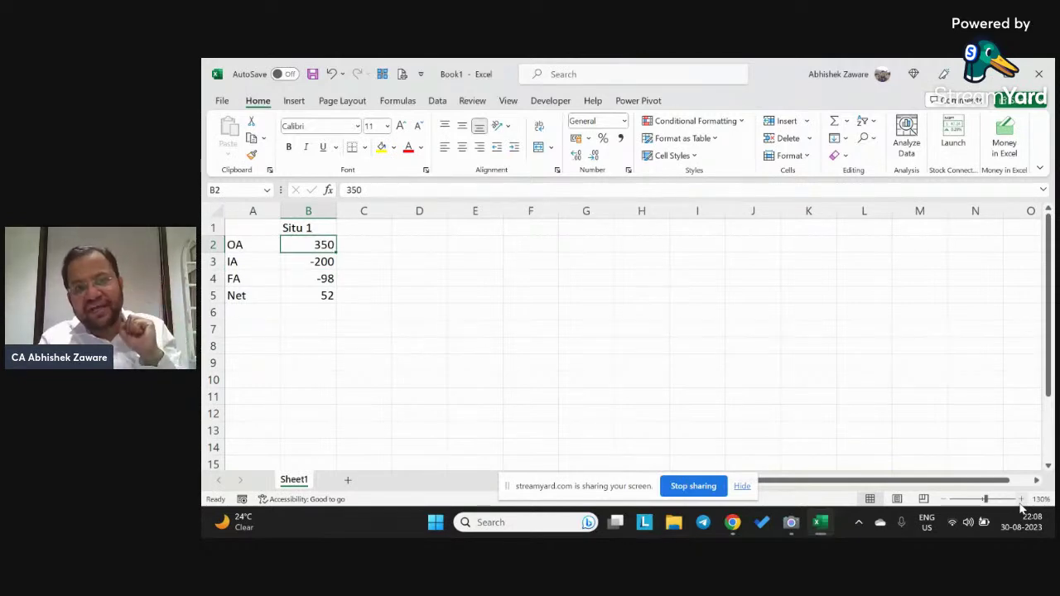
pyautogui.press('Down')
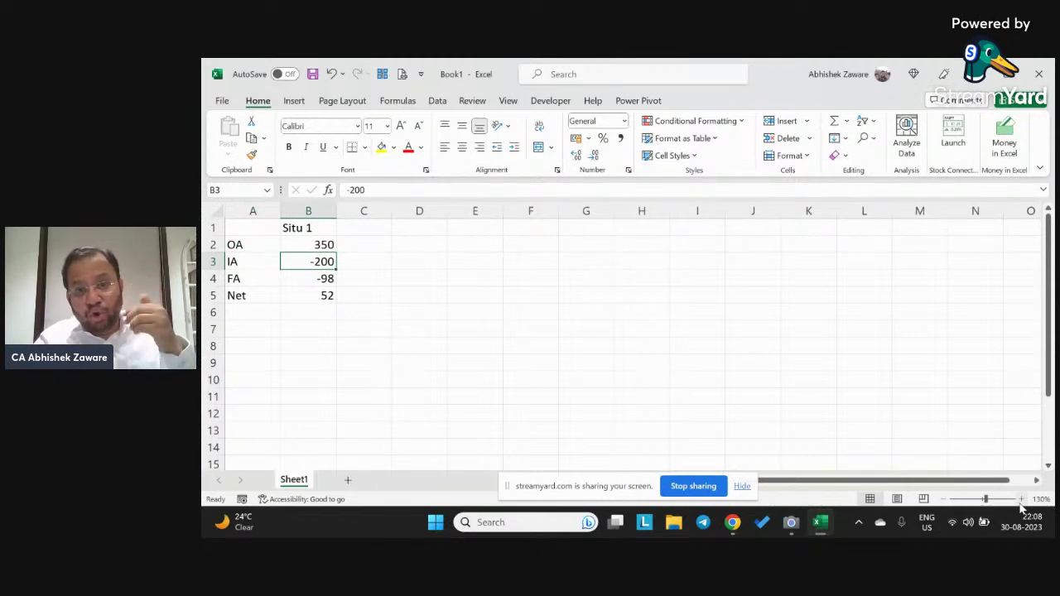
pyautogui.press('Up')
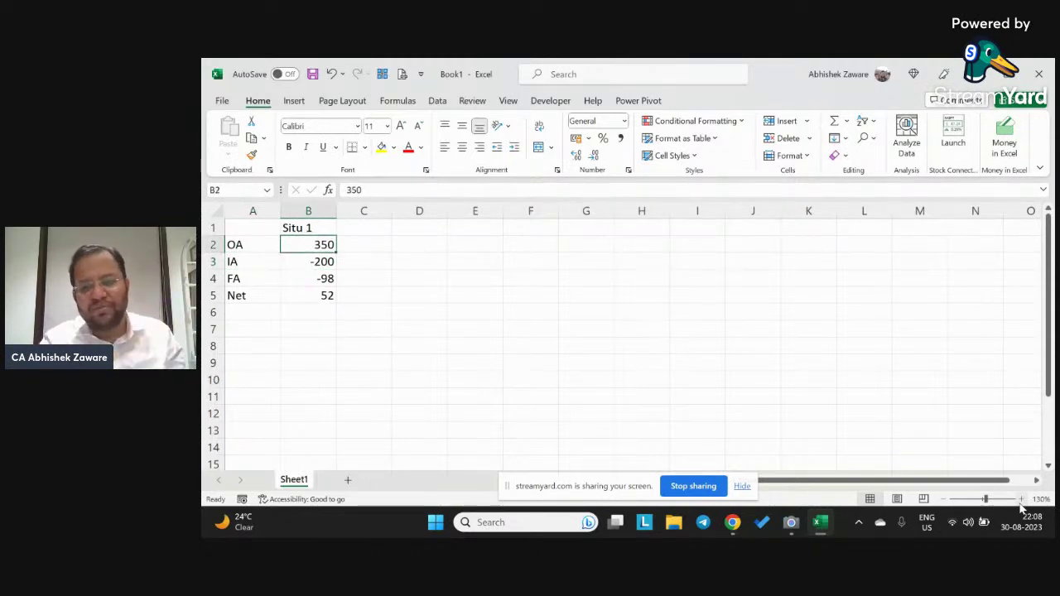
pyautogui.hotkey('shift', 'Left')
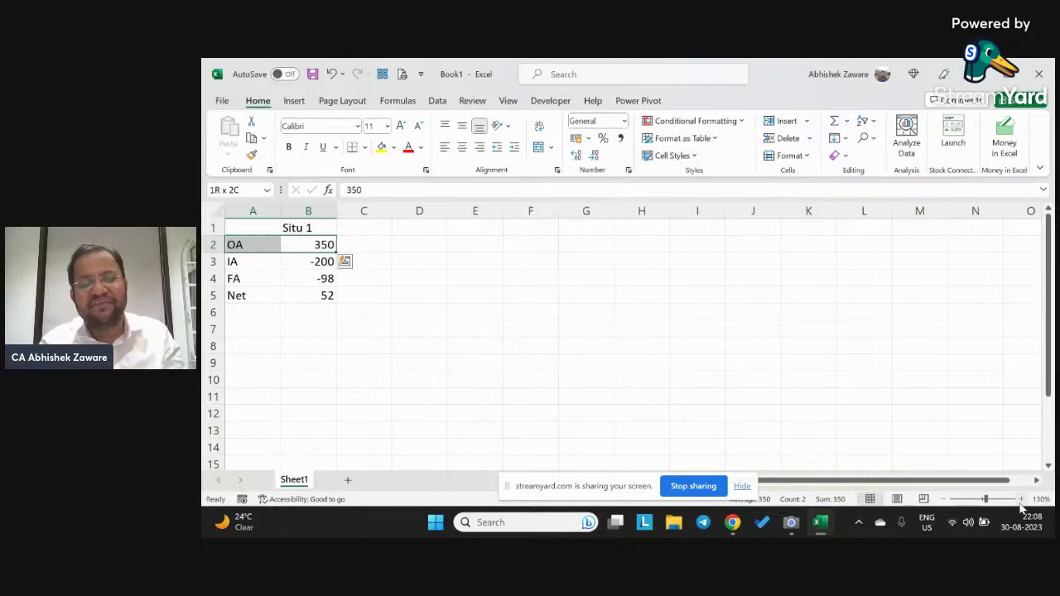
pyautogui.press('Down')
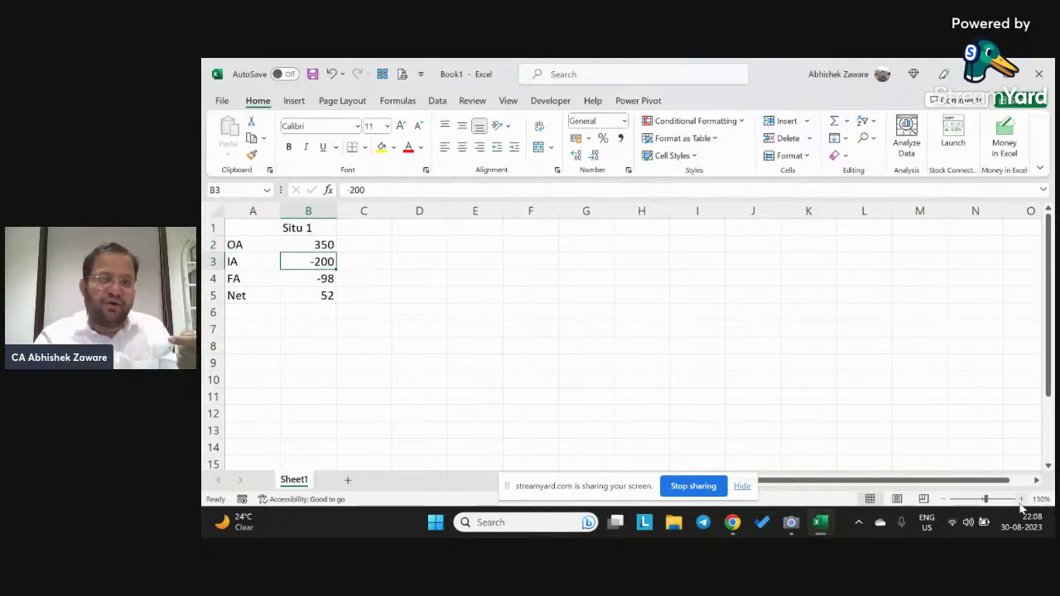
pyautogui.press('Down')
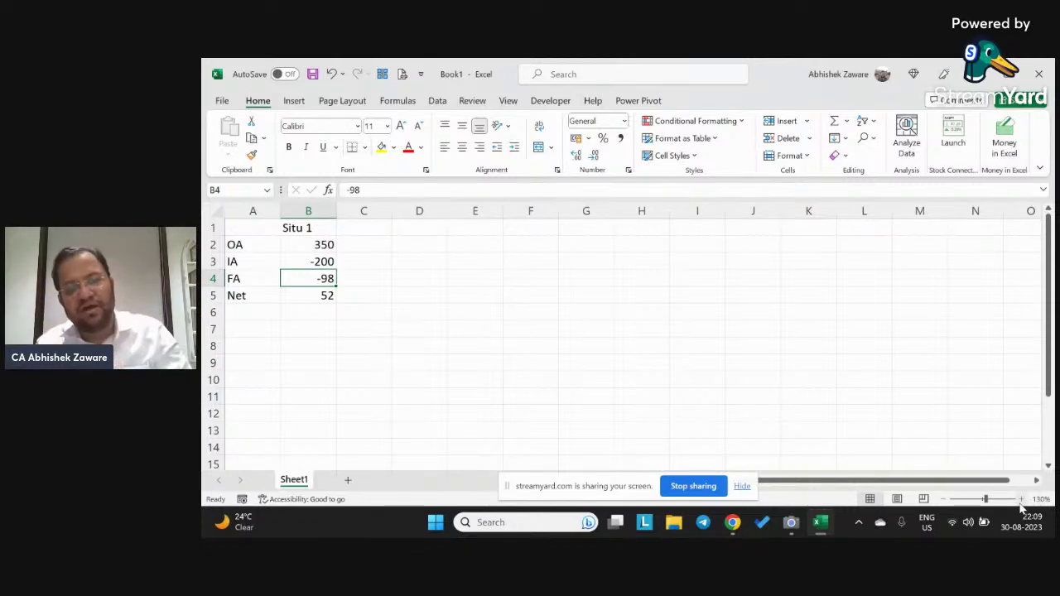
# Enter the heading "Situ 2" in cell C1 beside the Situ 1 heading.
pyautogui.press('Up')
pyautogui.press('Up')
pyautogui.press('Up')
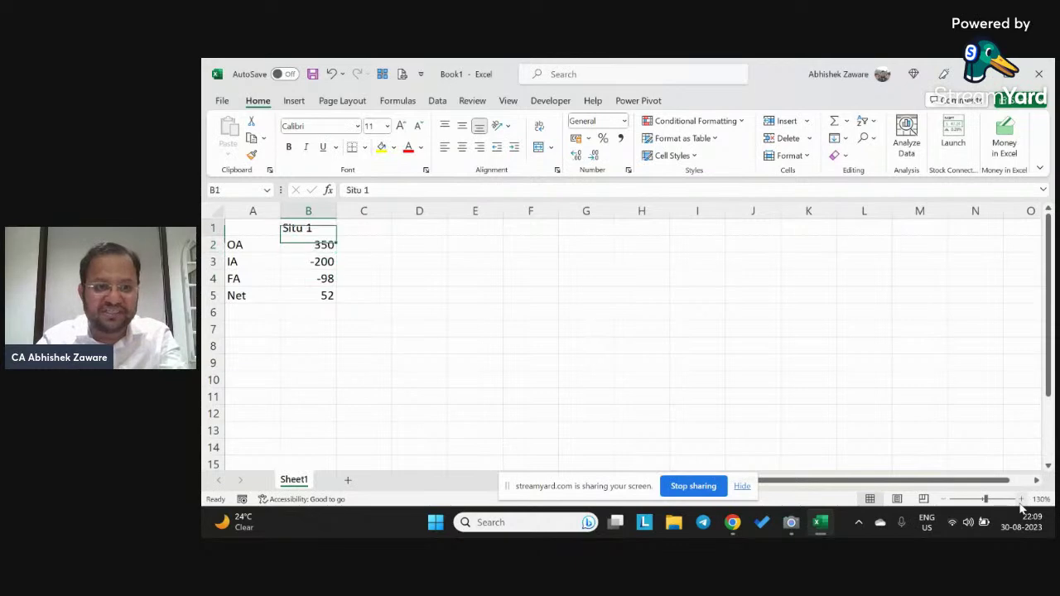
pyautogui.press('Right')
pyautogui.write('Si')
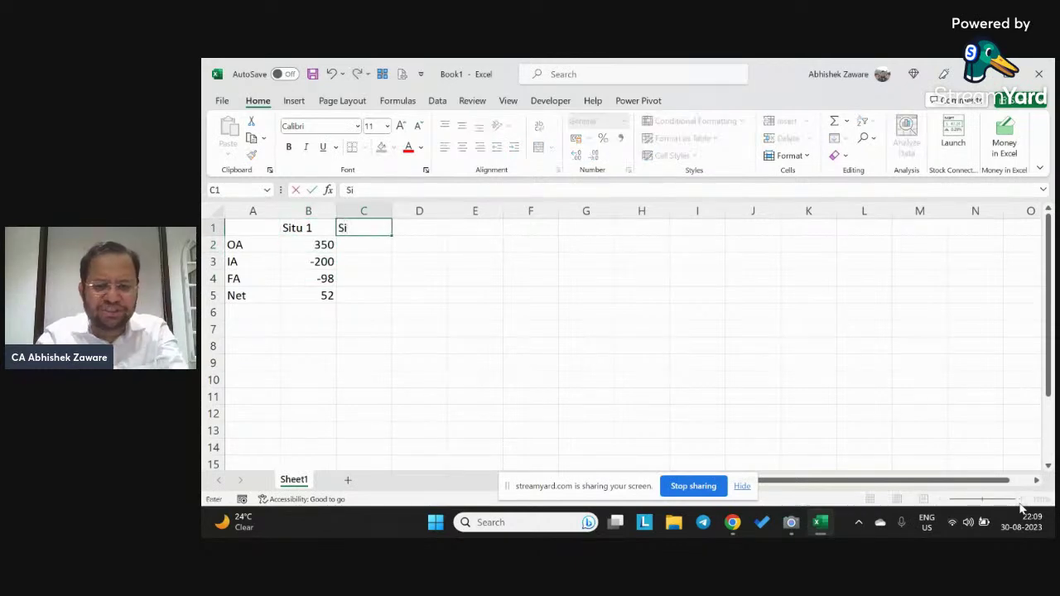
pyautogui.write('tu 2')
pyautogui.press('Return')
# Go through the Situ 1 column from the OA figure down to the Net total again.
pyautogui.press('Left')
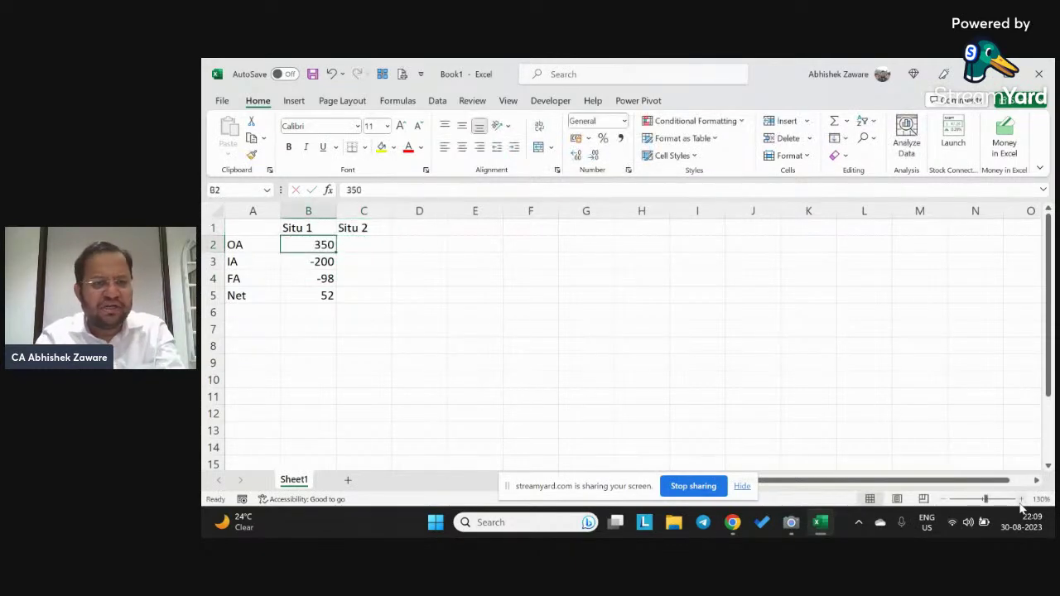
pyautogui.press('Down')
pyautogui.press('Down')
pyautogui.press('Down')
pyautogui.press('Down')
pyautogui.press('Up')
pyautogui.press('Up')
pyautogui.press('Up')
pyautogui.press('Up')
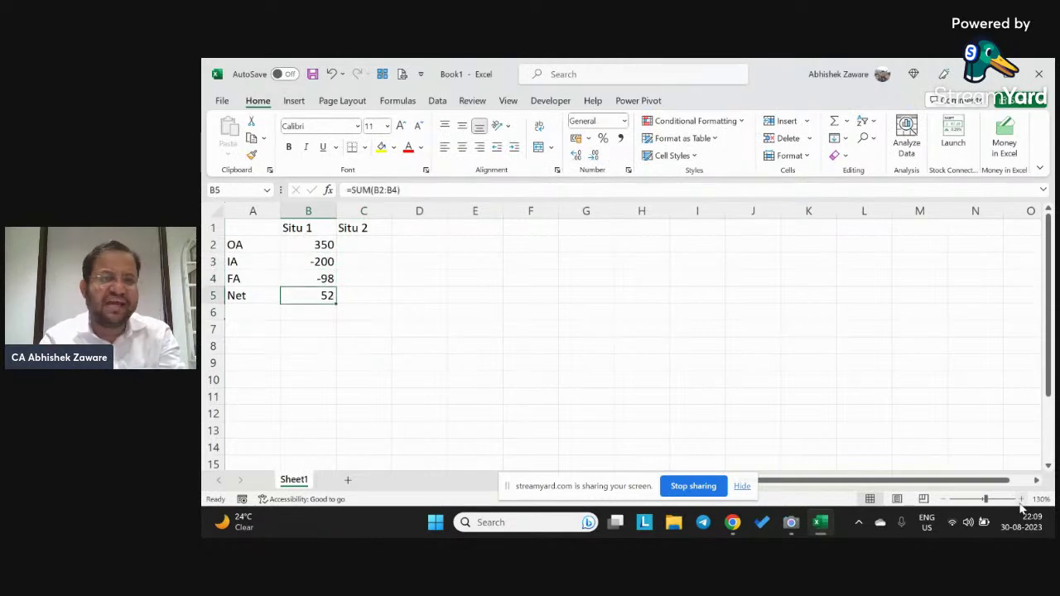
# Fill the Situ 2 column with -120 for OA, -180 for IA and 320 for FA.
pyautogui.press('Right')
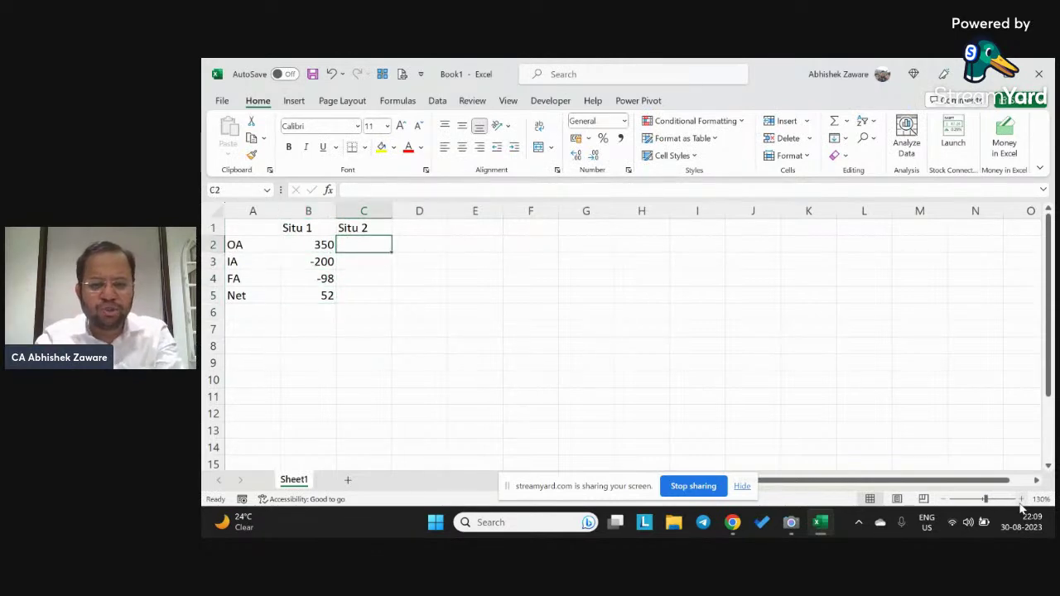
pyautogui.write('-120')
pyautogui.press('Return')
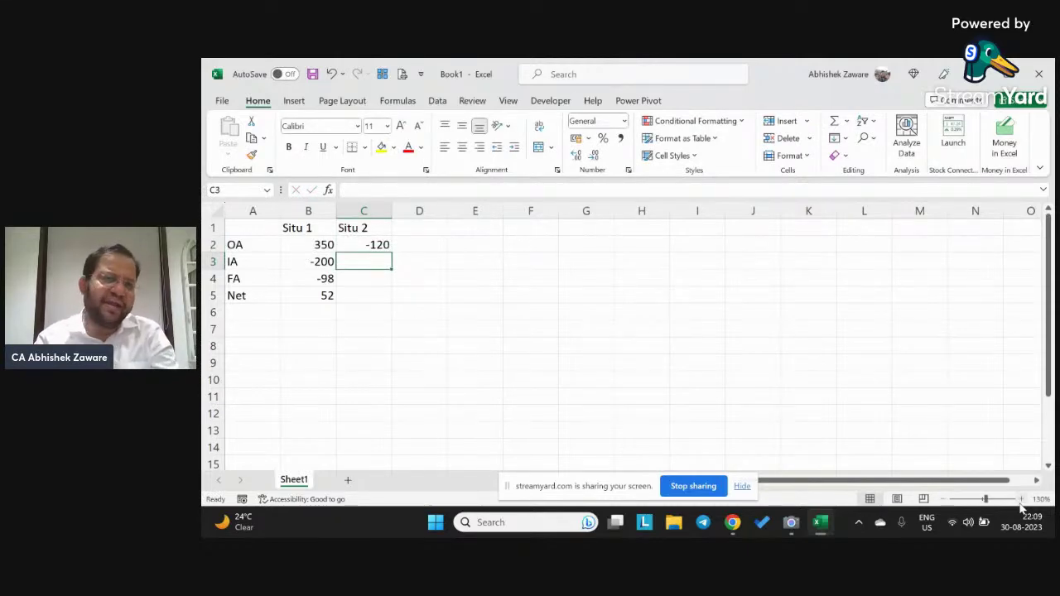
pyautogui.write('-')
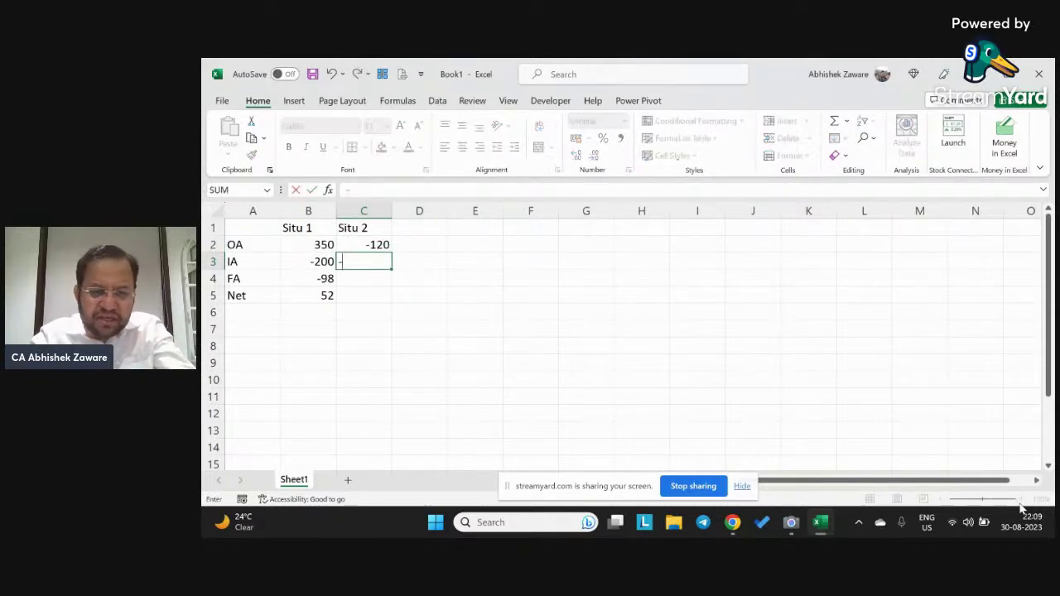
pyautogui.write('180')
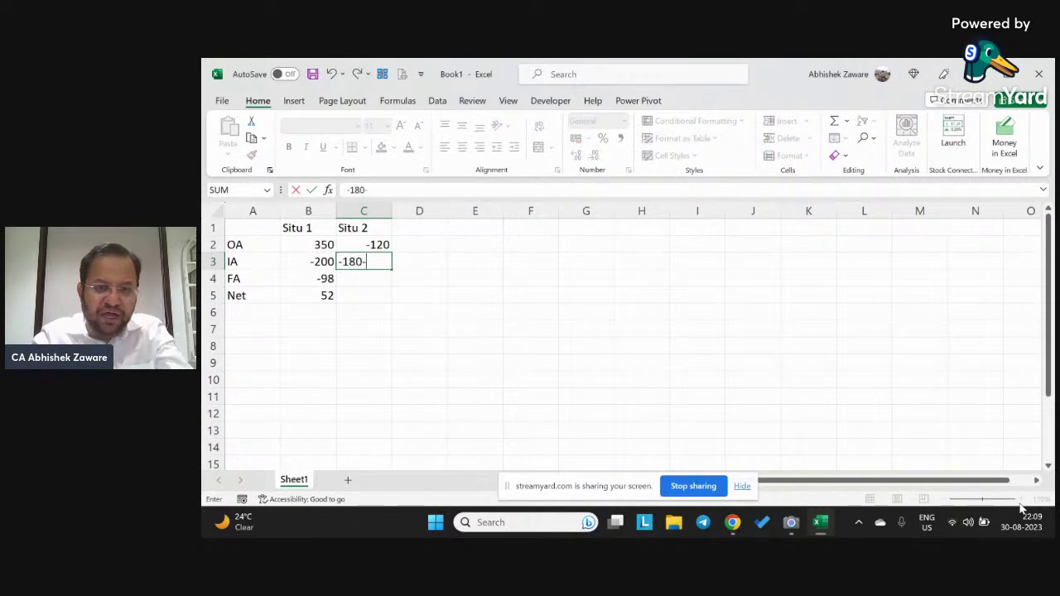
pyautogui.press('Return')
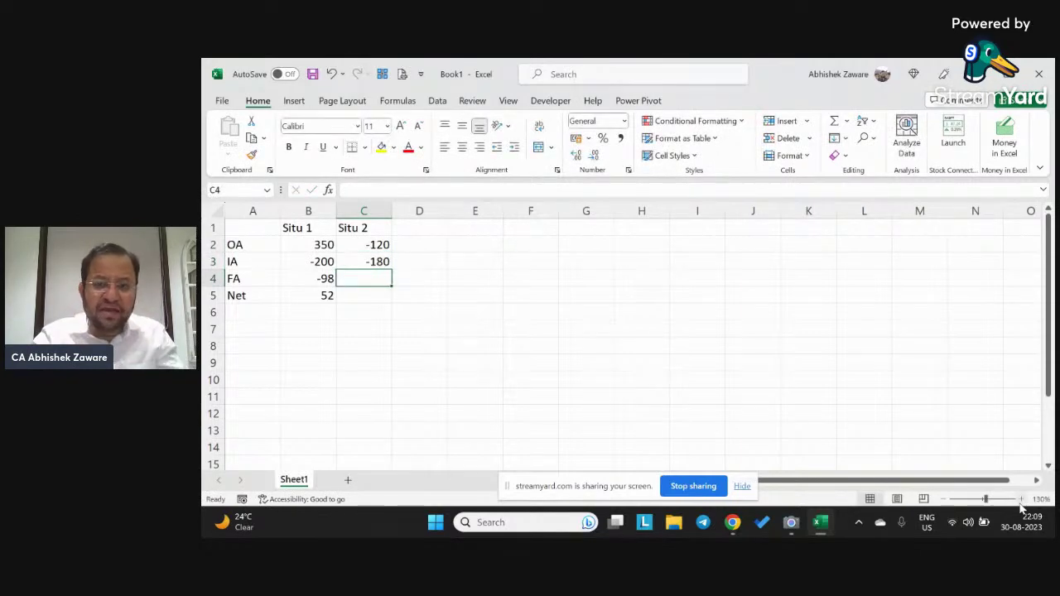
pyautogui.write('320')
pyautogui.press('Return')
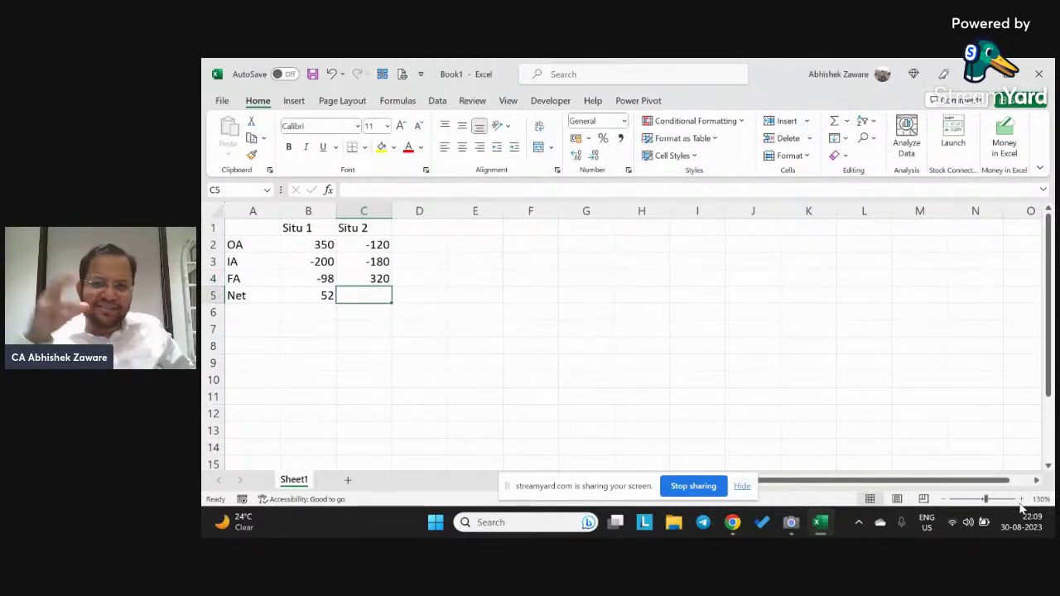
pyautogui.press('Up')
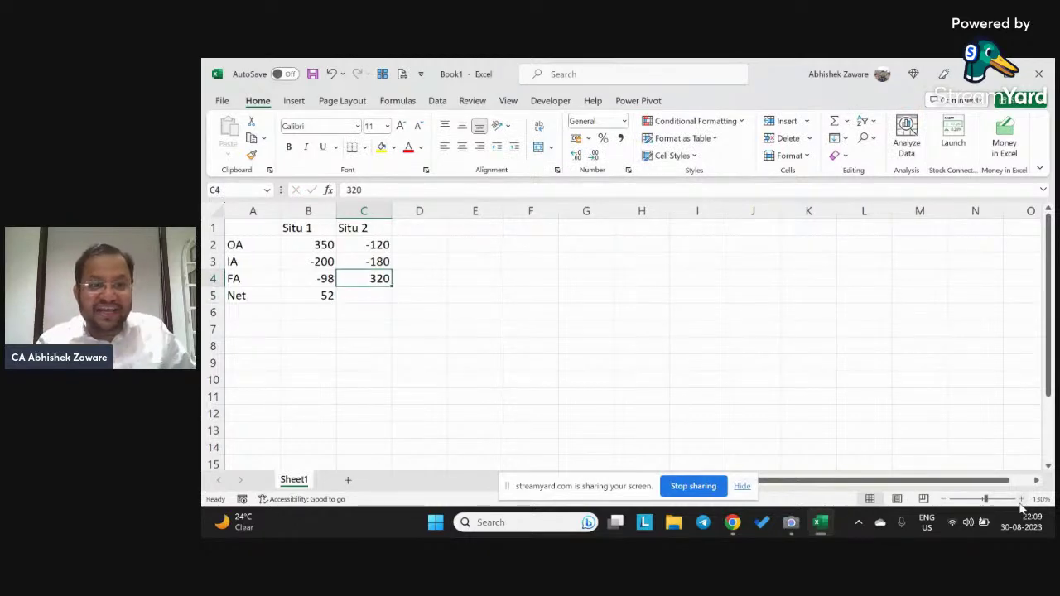
# Review the FA row across both situations and the OA and IA figures of Situ 2.
pyautogui.hotkey('shift', 'Left')
pyautogui.hotkey('shift', 'Left')
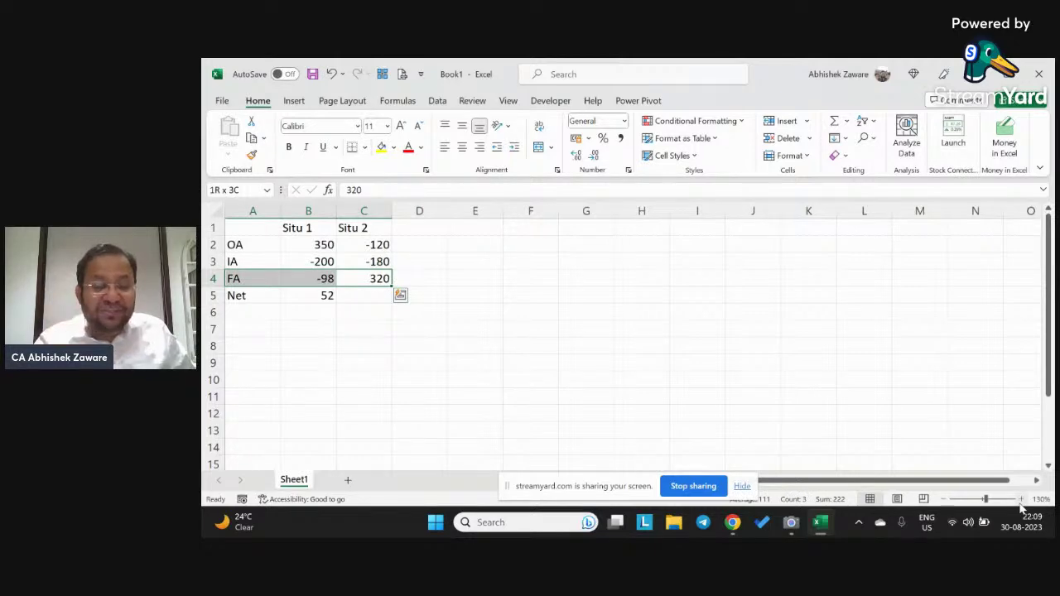
pyautogui.press('Right')
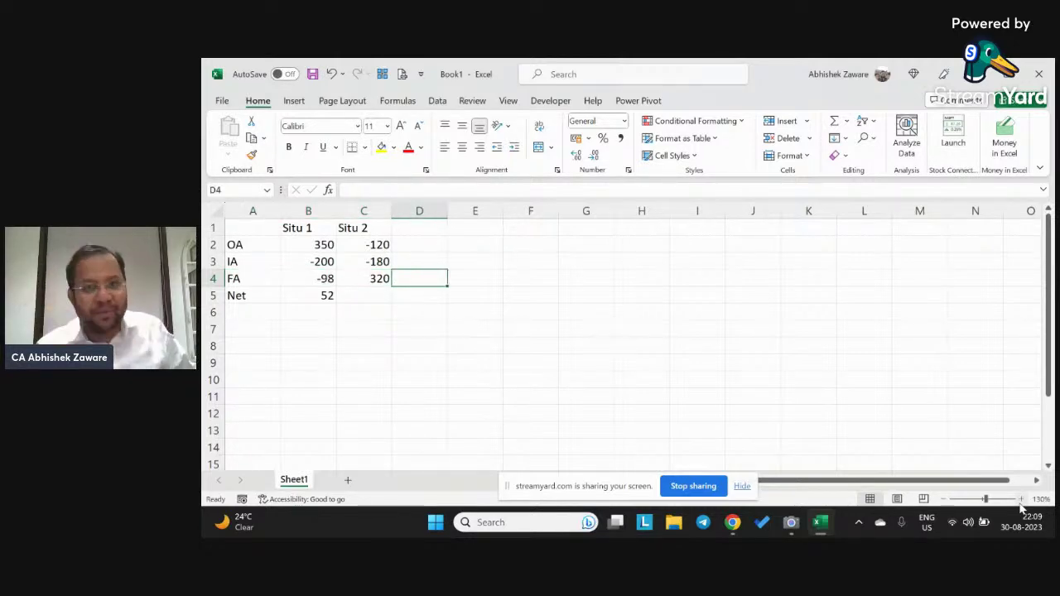
pyautogui.press('Up')
pyautogui.press('Up')
pyautogui.press('Left')
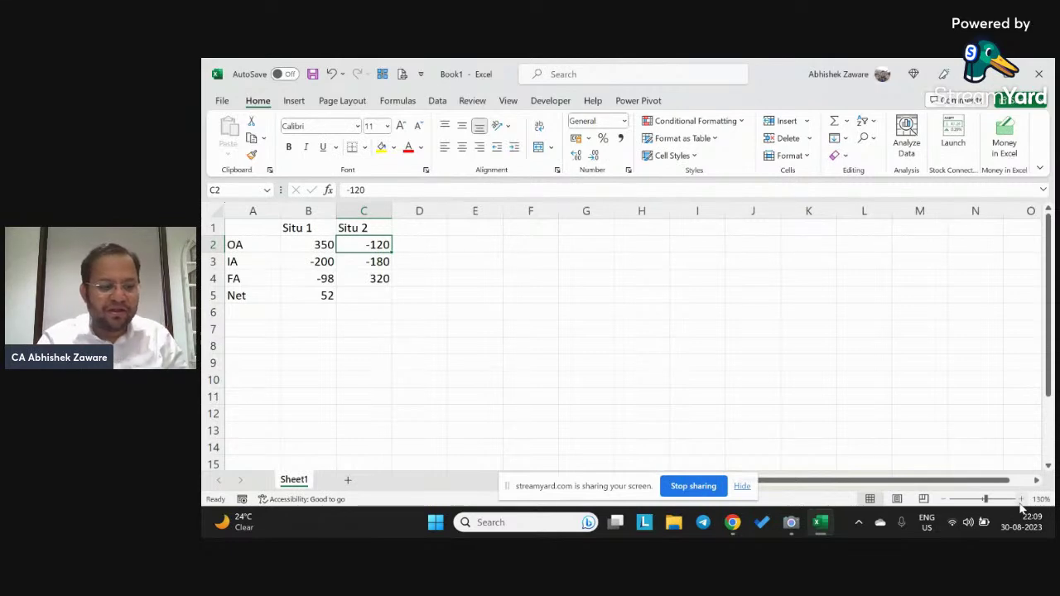
pyautogui.press('Down')
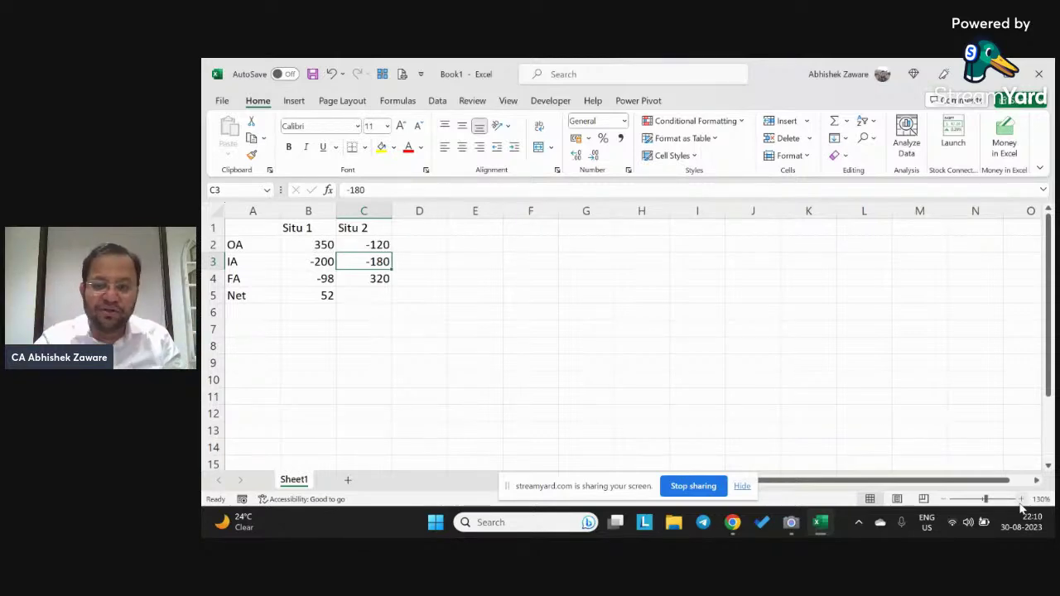
# Total the Situ 2 OA, IA and FA figures in the Net row with a sum in C5.
pyautogui.press('Down')
pyautogui.press('Down')
pyautogui.hotkey('alt', '=')
pyautogui.press('Return')
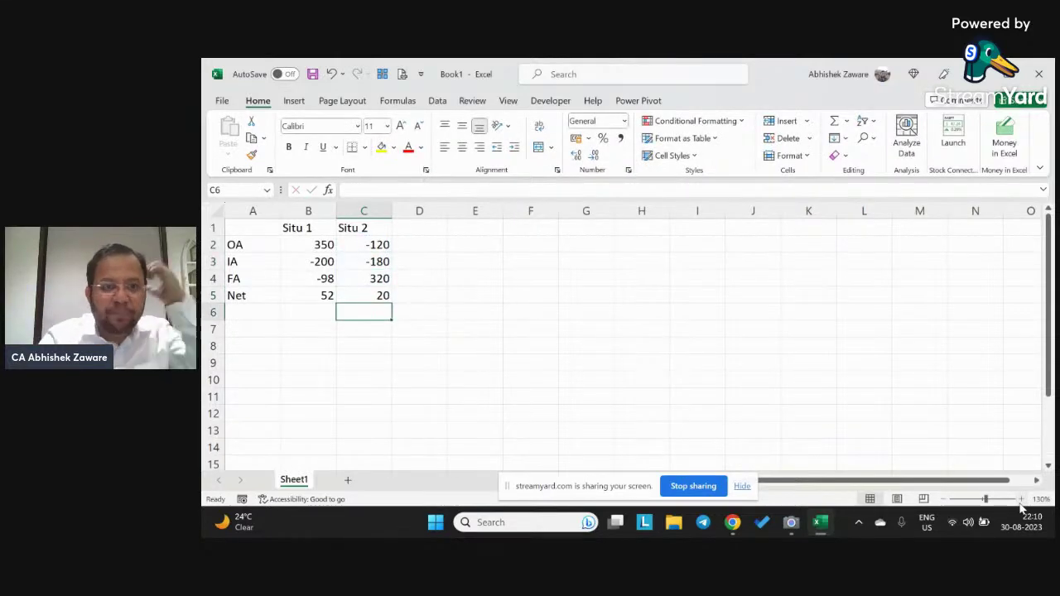
# Label the columns below the Net row, entering "Start up" under Situ 2 and "Growth" under Situ 1.
pyautogui.write('Sta')
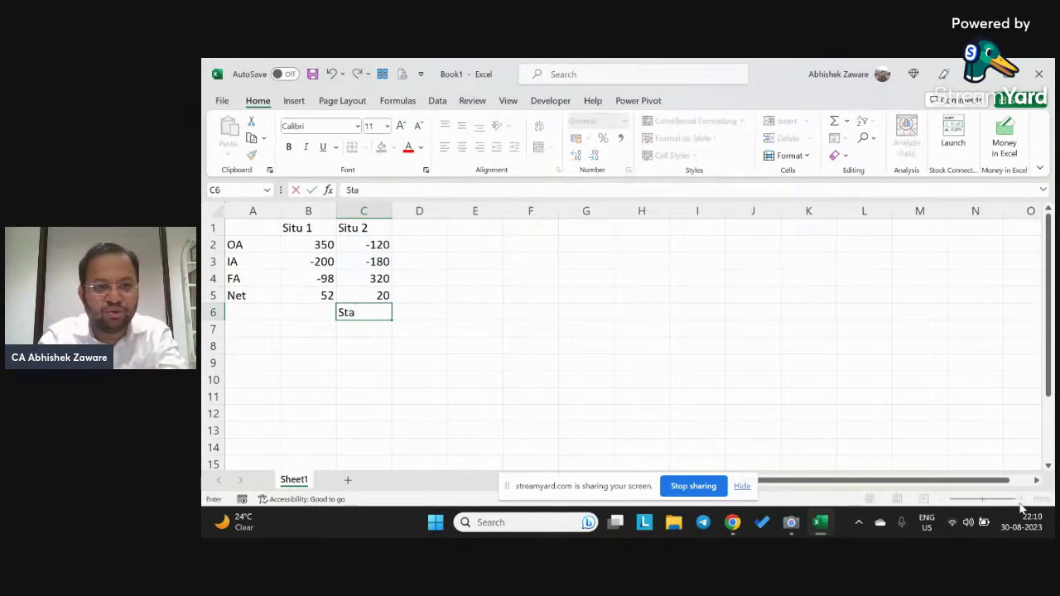
pyautogui.write('rt up')
pyautogui.press('Return')
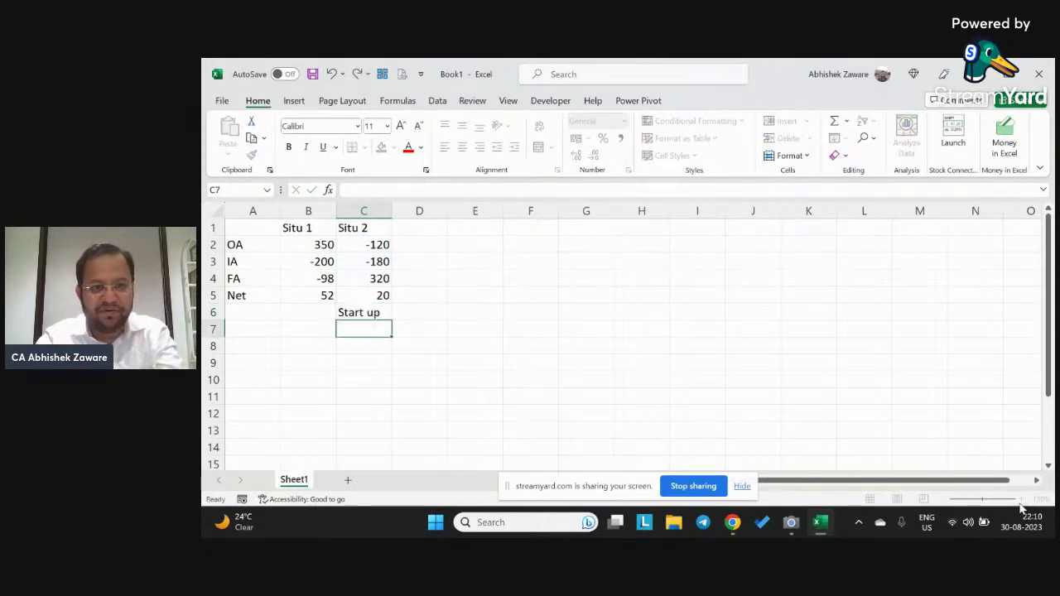
pyautogui.press('Up')
pyautogui.press('Left')
pyautogui.write('Gr')
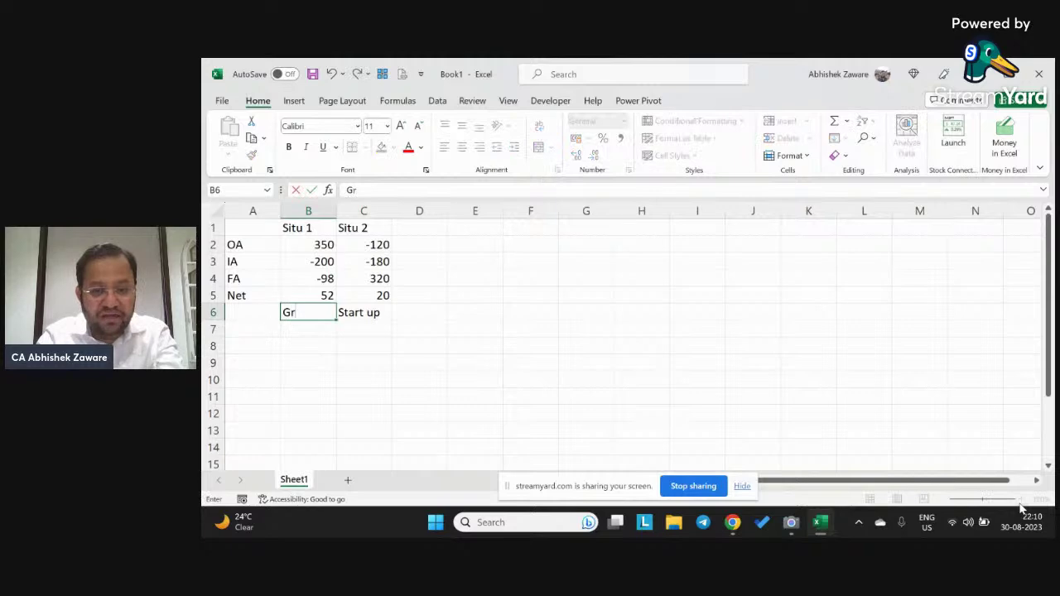
pyautogui.write('owy')
pyautogui.press('BackSpace')
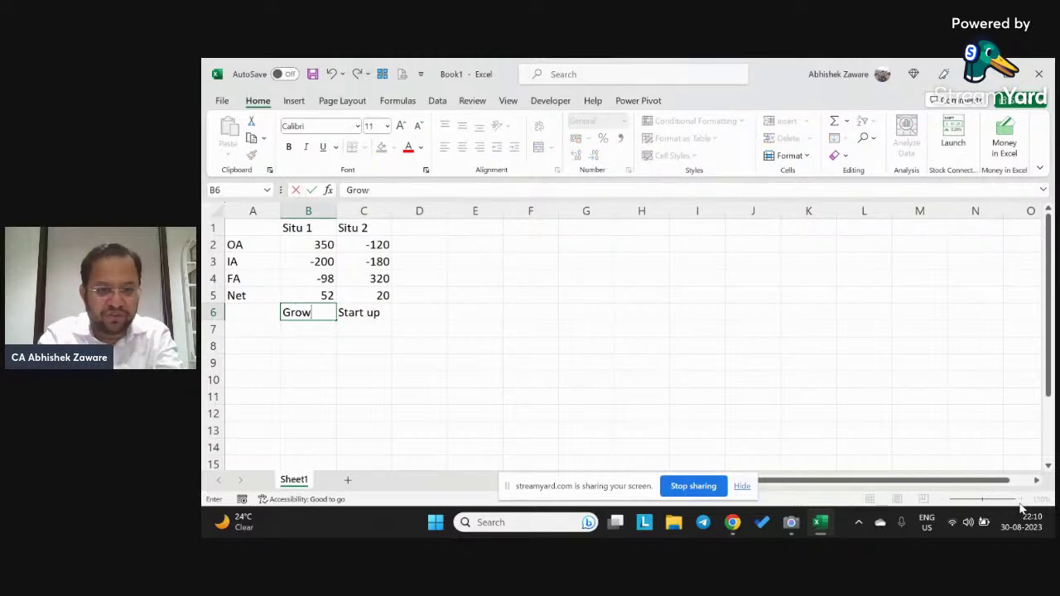
pyautogui.write('th')
pyautogui.press('Return')
# Enter the heading "Situ 3" in cell D1 beside the Situ 2 heading.
pyautogui.press('Up')
pyautogui.press('Up')
pyautogui.press('Up')
pyautogui.press('Up')
pyautogui.press('Up')
pyautogui.press('Up')
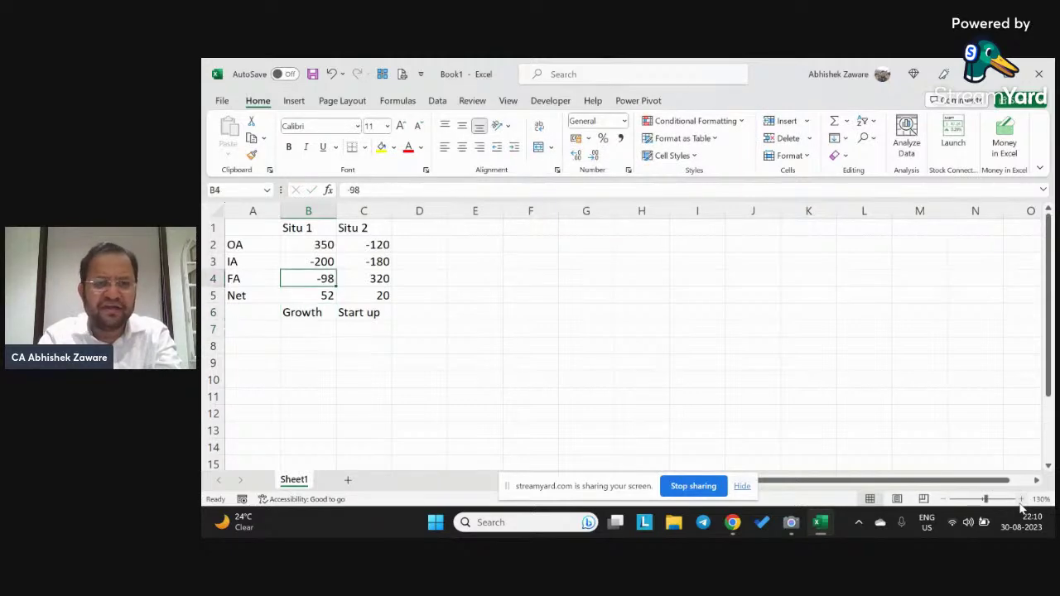
pyautogui.press('Right')
pyautogui.press('Right')
pyautogui.write('Sit')
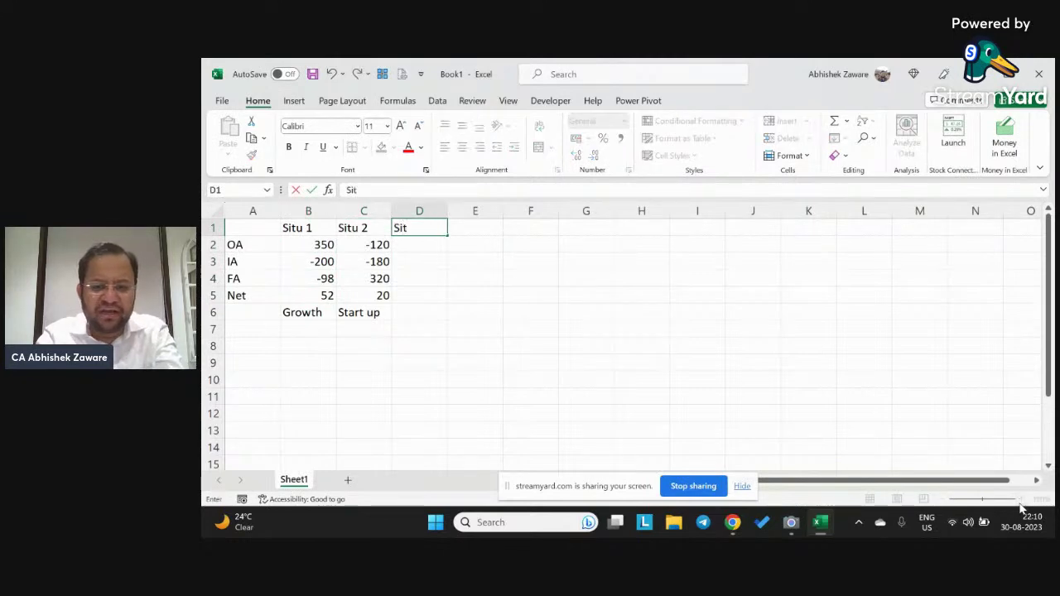
pyautogui.write('u 3')
pyautogui.press('Return')
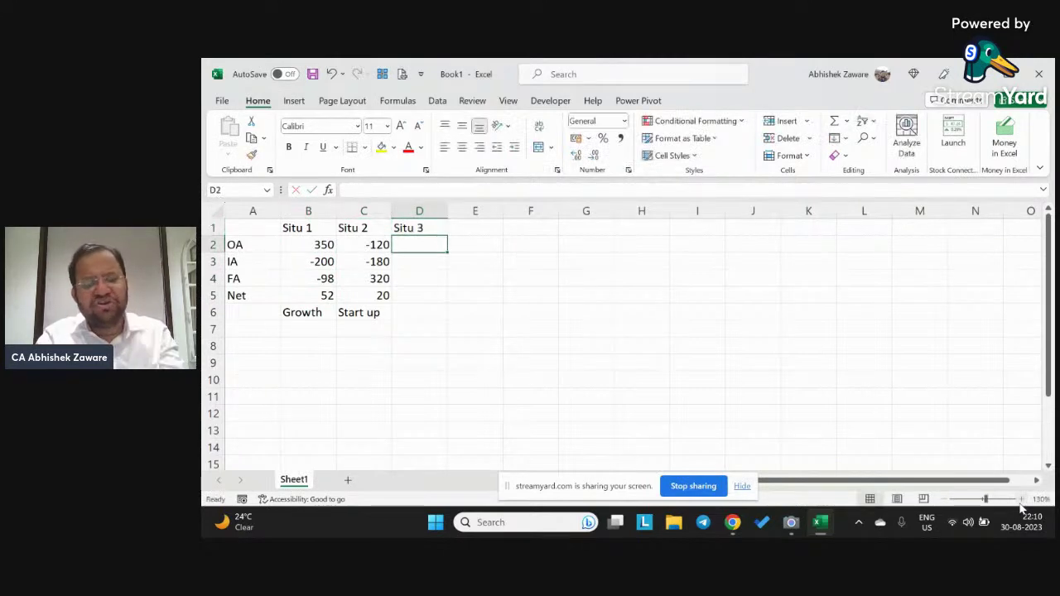
# Fill the Situ 3 column with 435 for OA, -55 for IA and -380 for FA.
pyautogui.write('4')
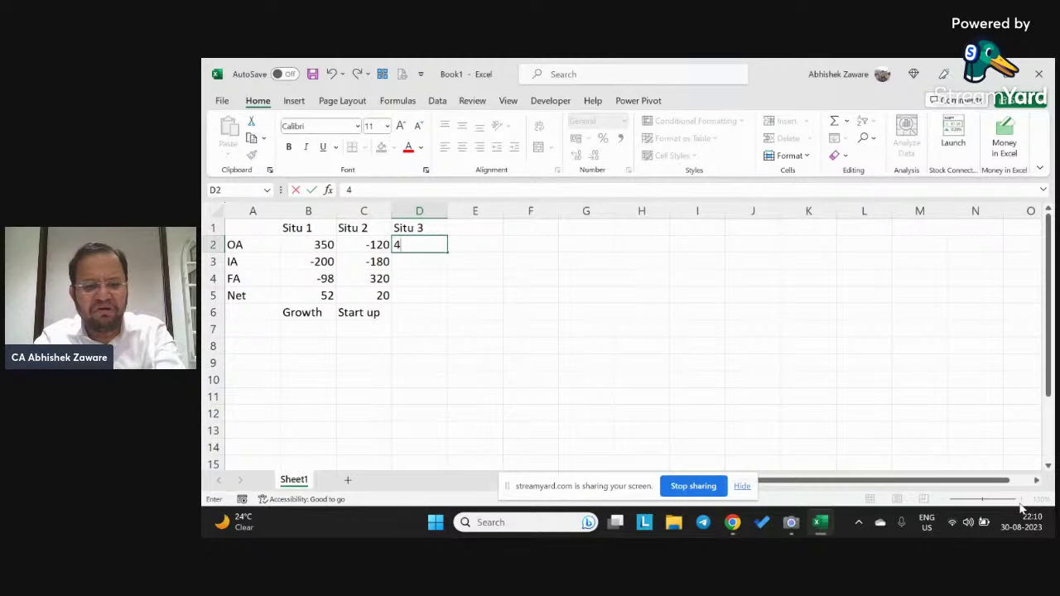
pyautogui.write('35')
pyautogui.press('Return')
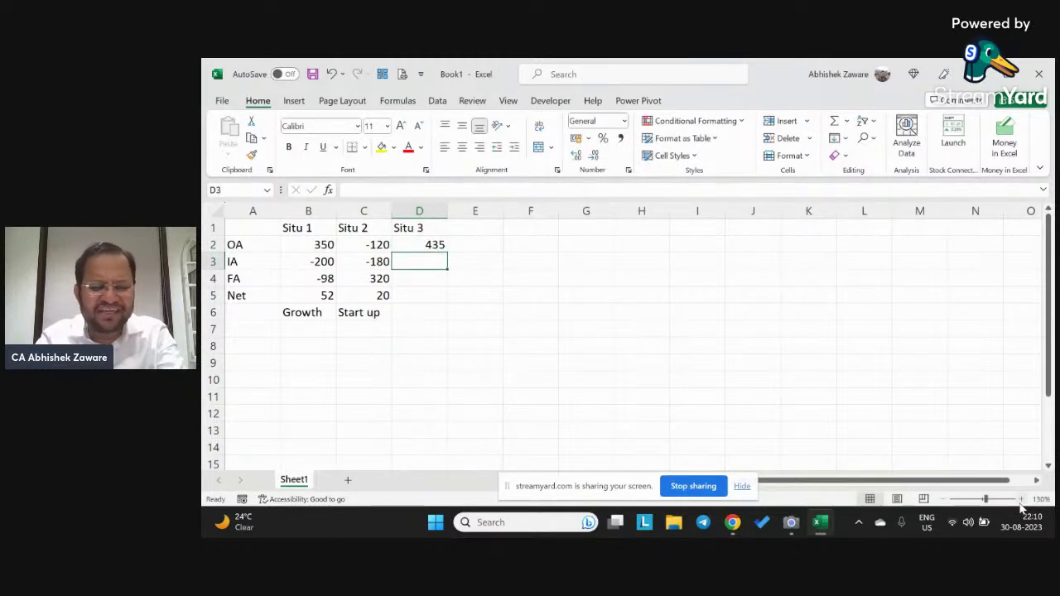
pyautogui.write('-')
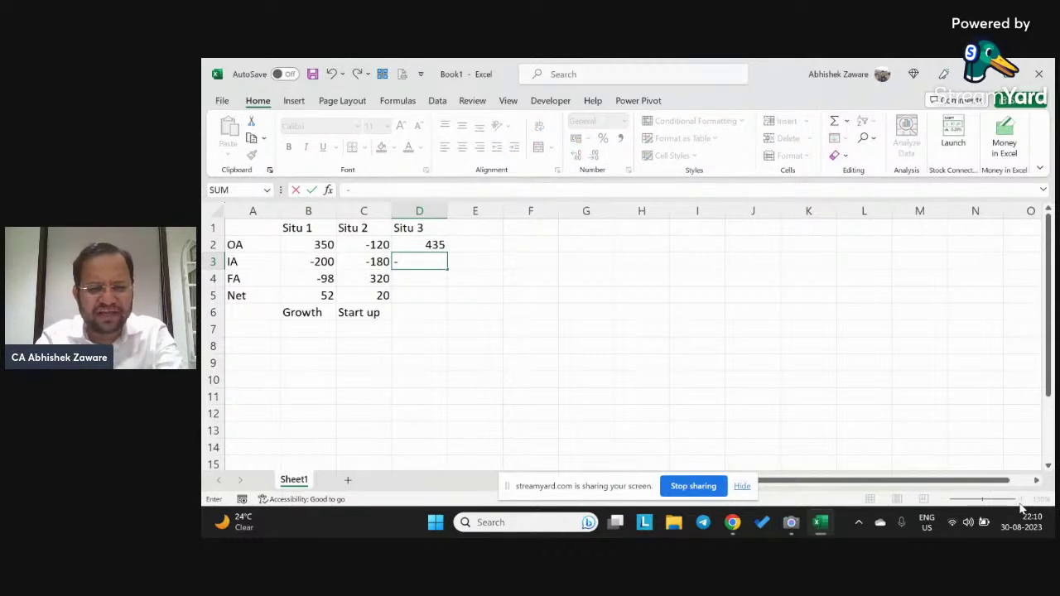
pyautogui.write('55')
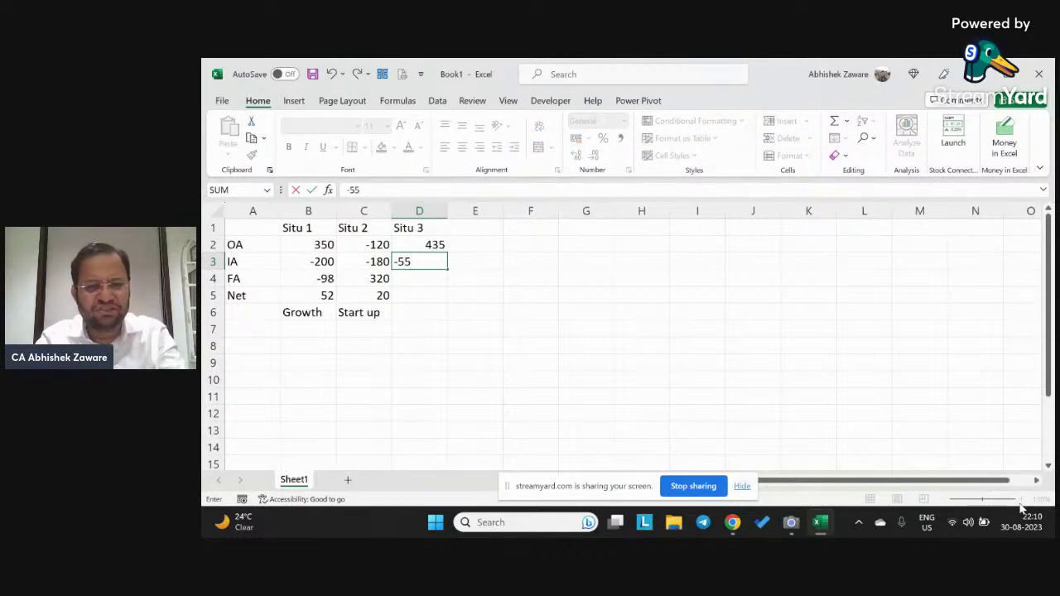
pyautogui.press('Return')
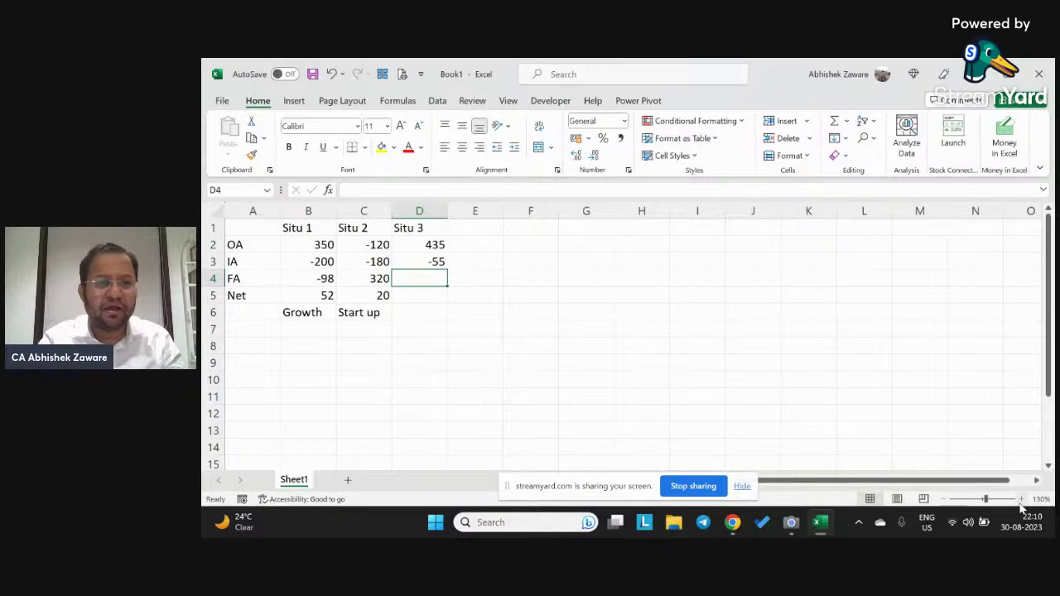
pyautogui.write('-')
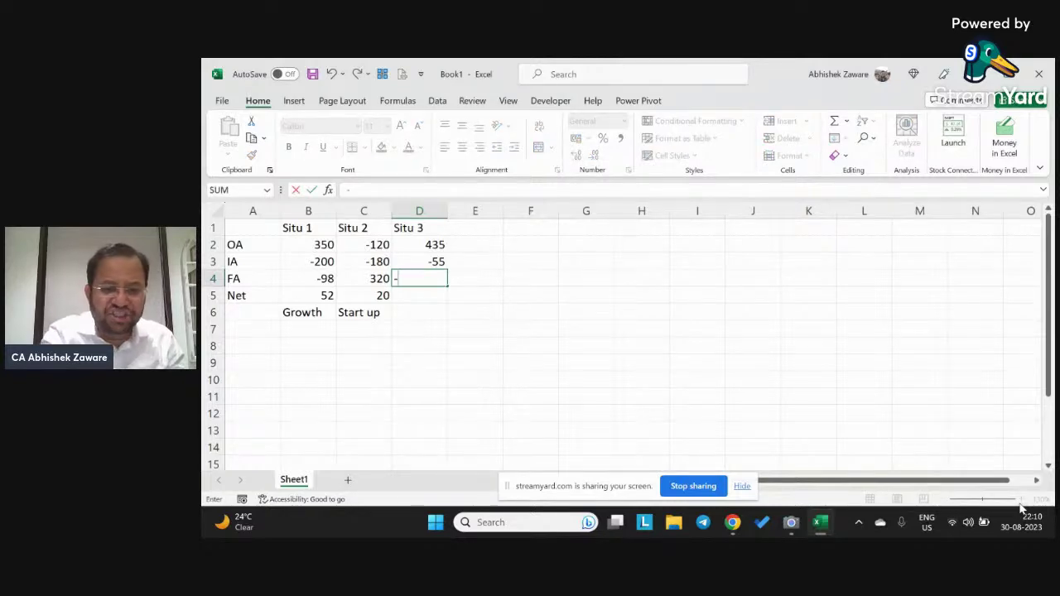
pyautogui.write('380')
pyautogui.press('Return')
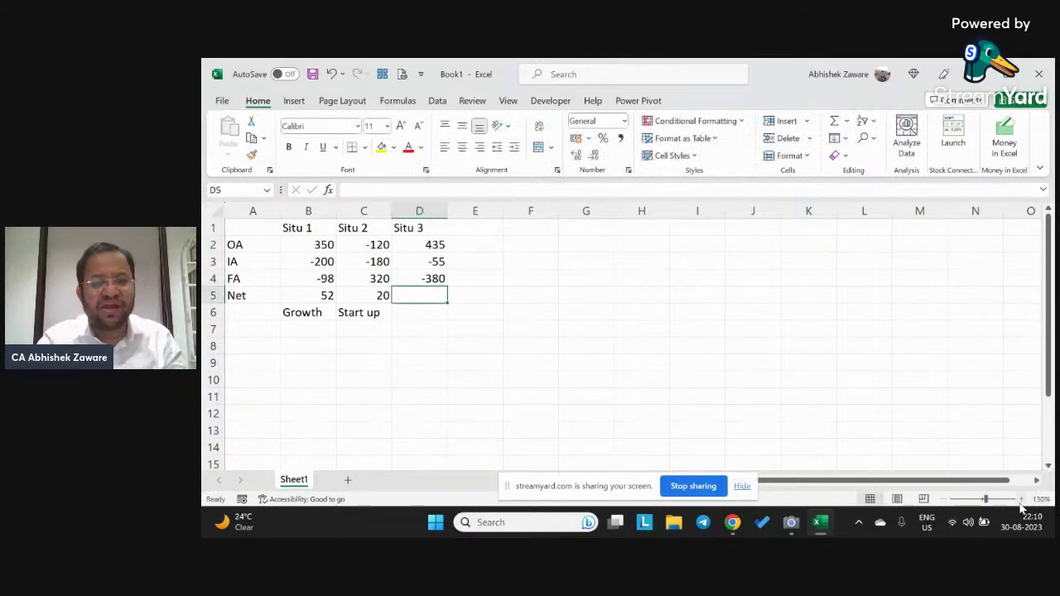
# Total the Situ 3 figures in the Net row with the formula =SUM(D2:D4).
pyautogui.hotkey('alt', '=')
pyautogui.press('Return')
pyautogui.press('Up')
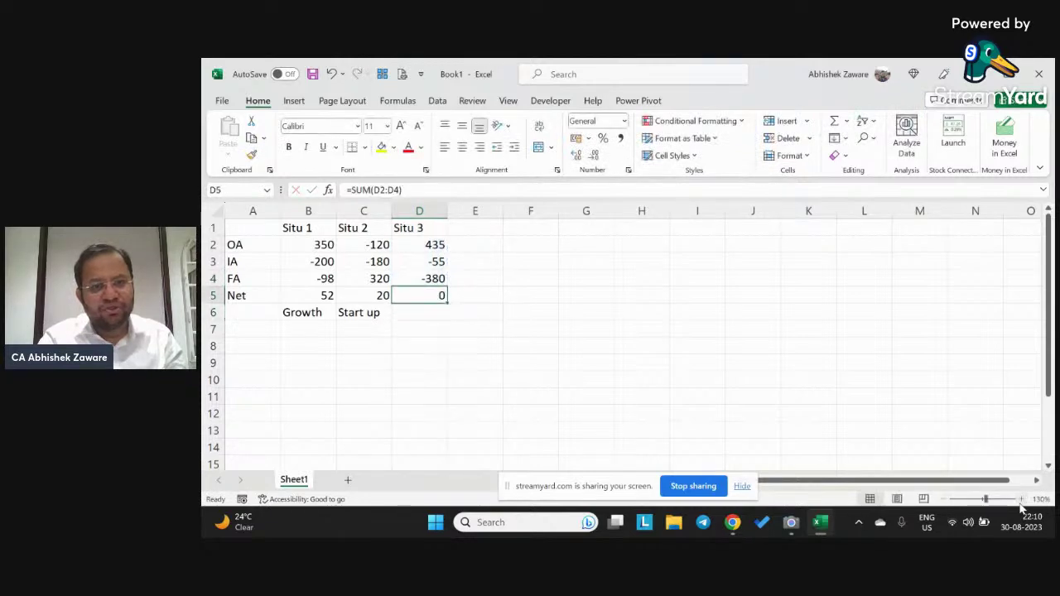
# Change the FA figure of Situ 3 to -370.
pyautogui.press('Up')
pyautogui.write('-37')
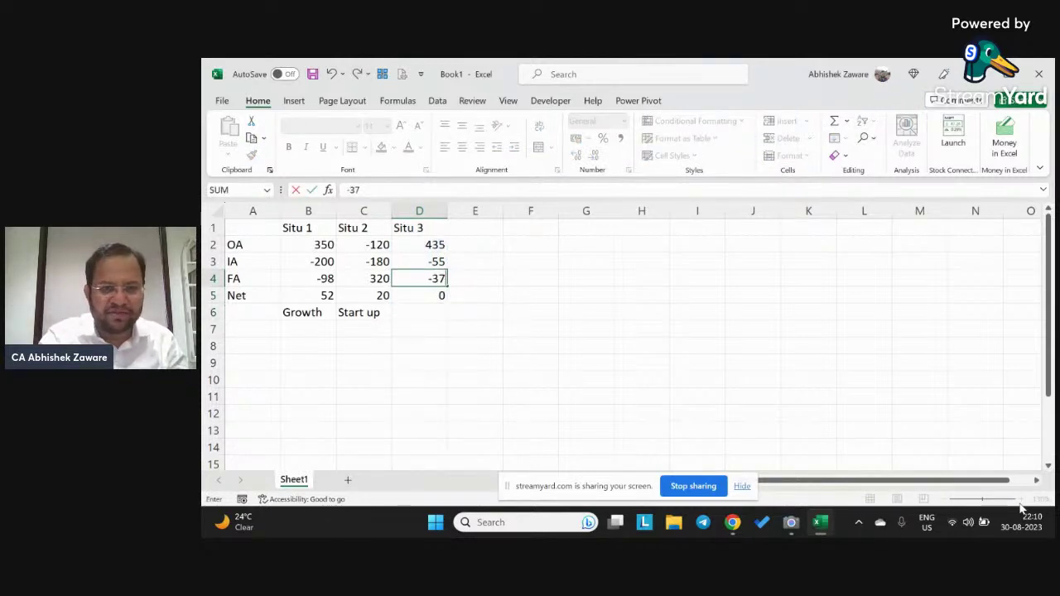
pyautogui.write('0')
pyautogui.press('Return')
# Go through the Situ 3 figures from OA down to the Net total and back to FA.
pyautogui.press('Up')
pyautogui.press('Up')
pyautogui.press('Up')
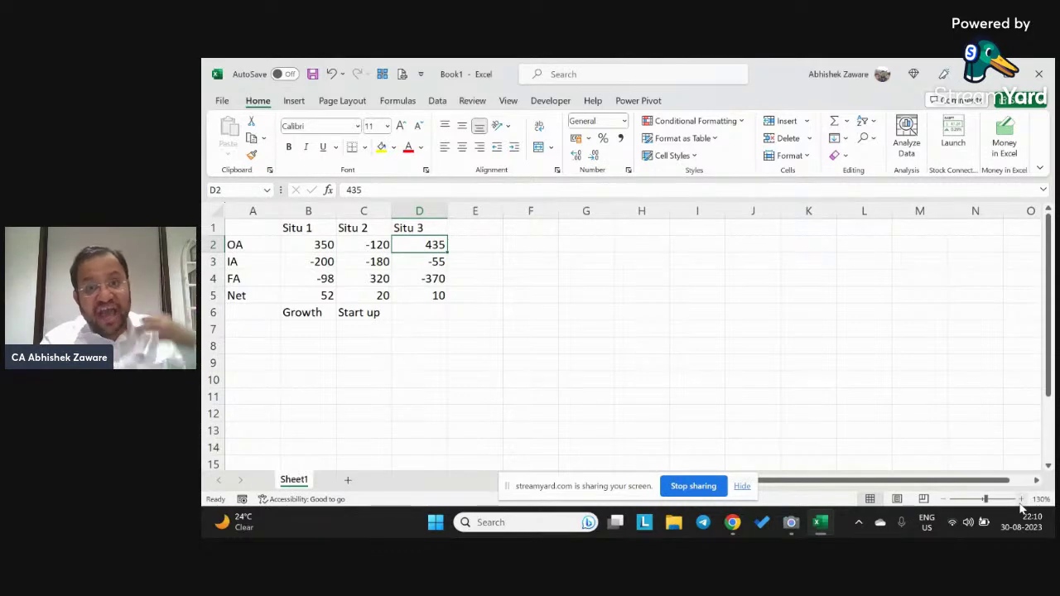
pyautogui.press('Down')
pyautogui.press('Down')
pyautogui.press('Down')
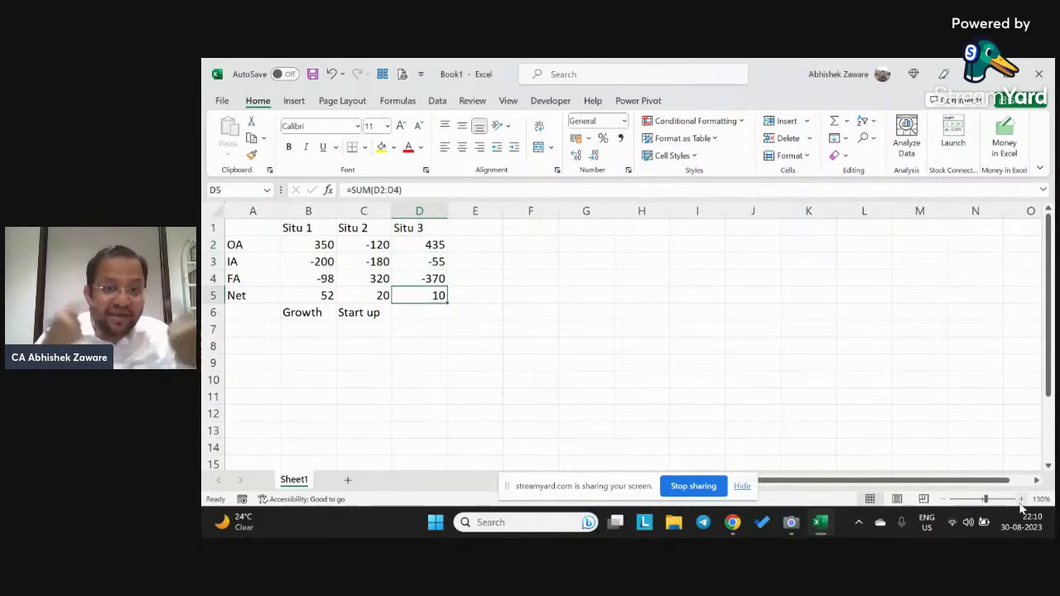
pyautogui.press('Up')
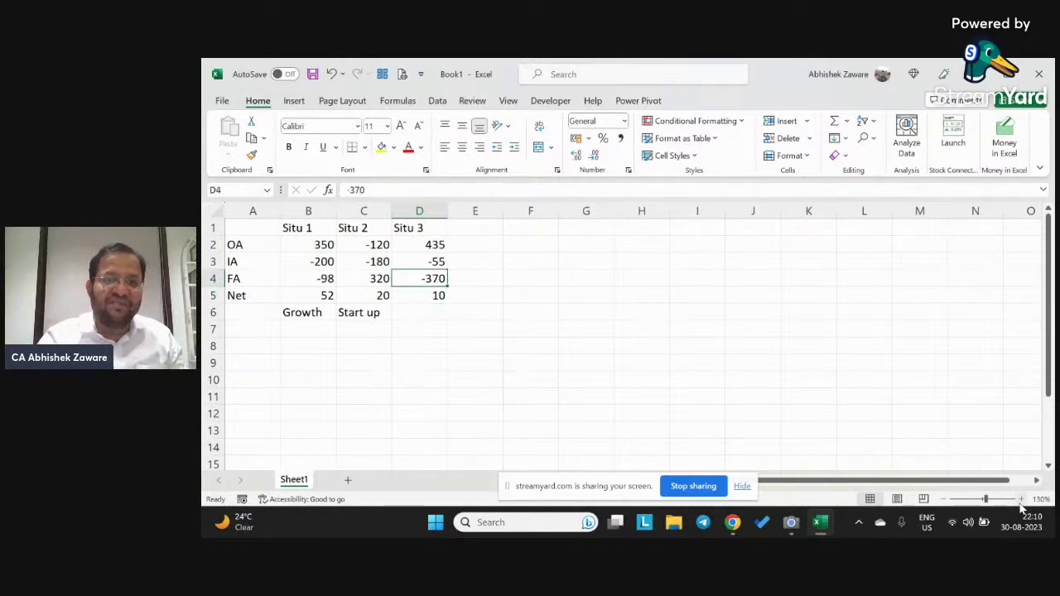
# Enter the label "Matured" in cell D6 below the Situ 3 net total.
pyautogui.press('Down')
pyautogui.press('Down')
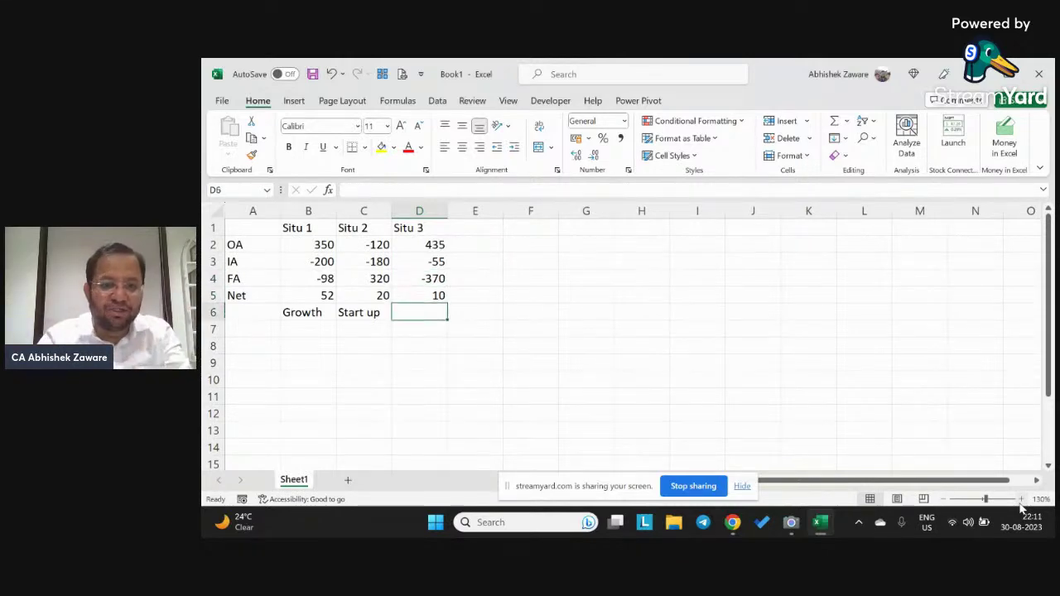
pyautogui.write('Matured')
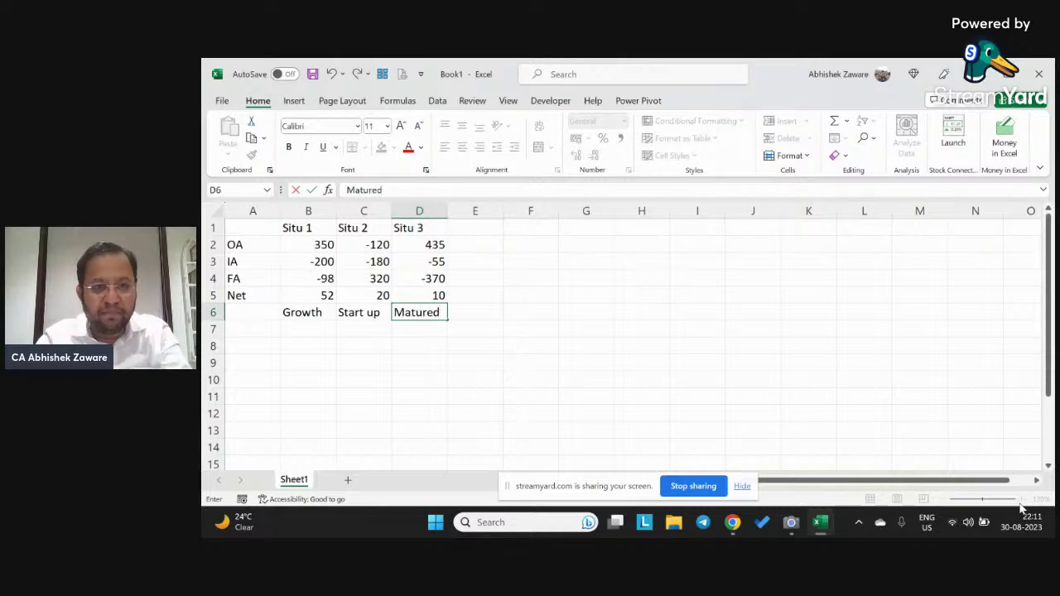
pyautogui.press('Return')
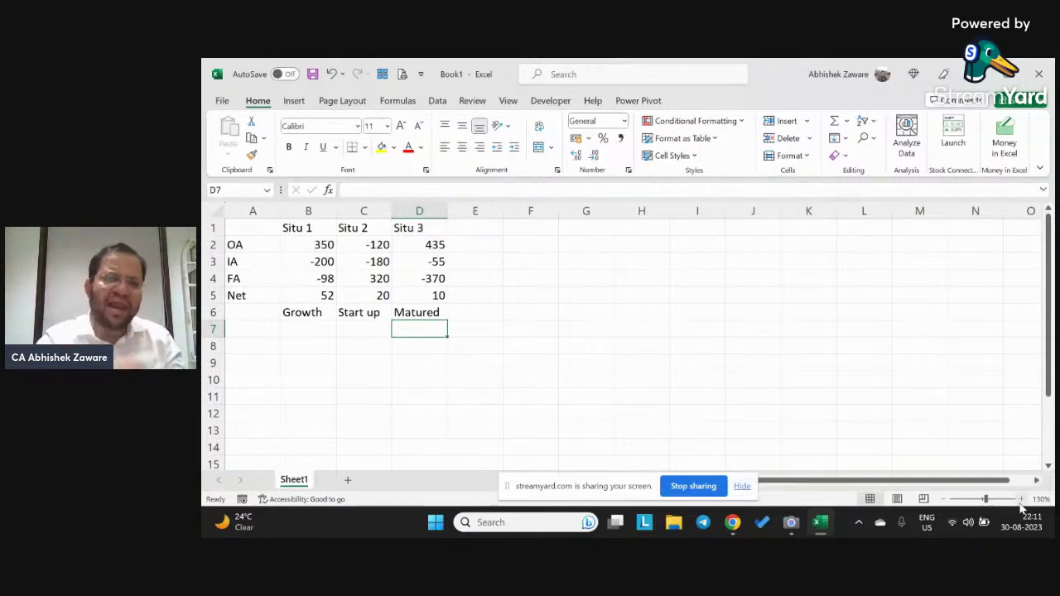
# Go back up the Situ 3 column to its heading and OA figure.
pyautogui.press('Up')
pyautogui.press('Up')
pyautogui.press('Up')
pyautogui.press('Up')
pyautogui.press('Up')
pyautogui.press('Up')
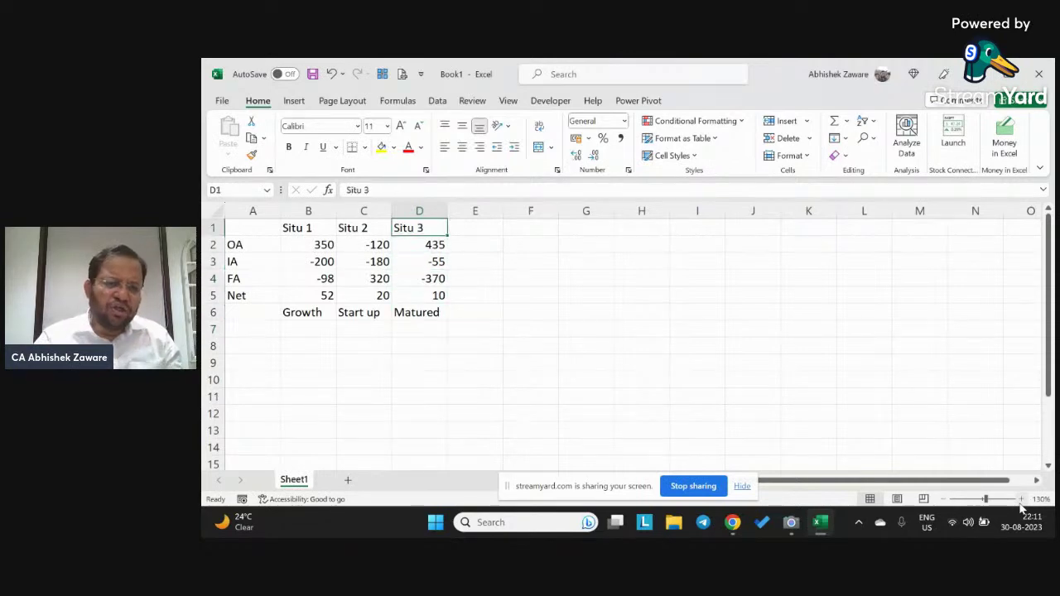
pyautogui.press('Down')
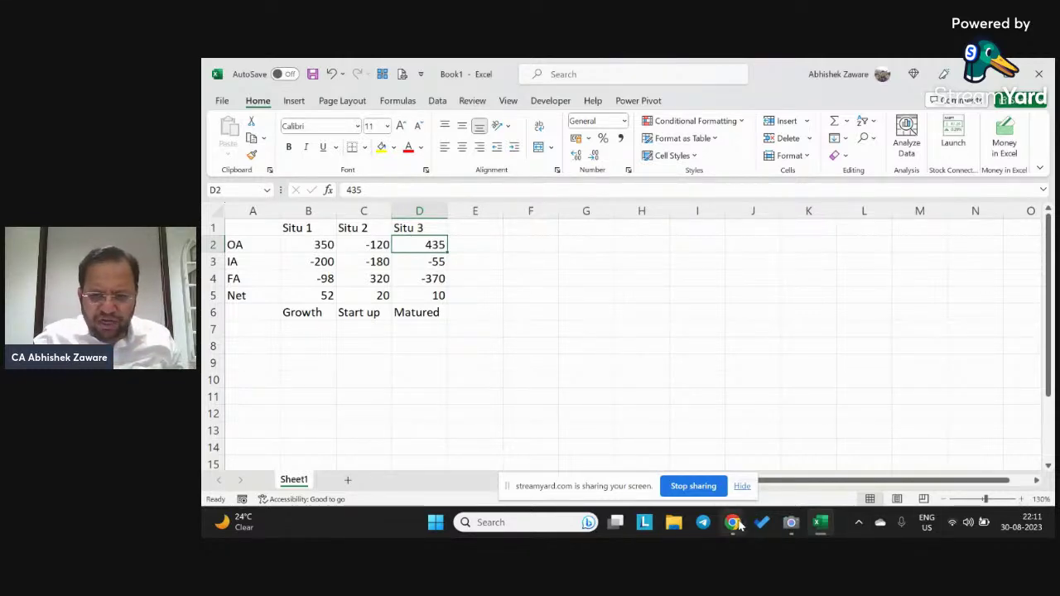
# Switch to Chrome and load the Screener website (screener.in) in the new tab.
pyautogui.moveTo(737, 524)
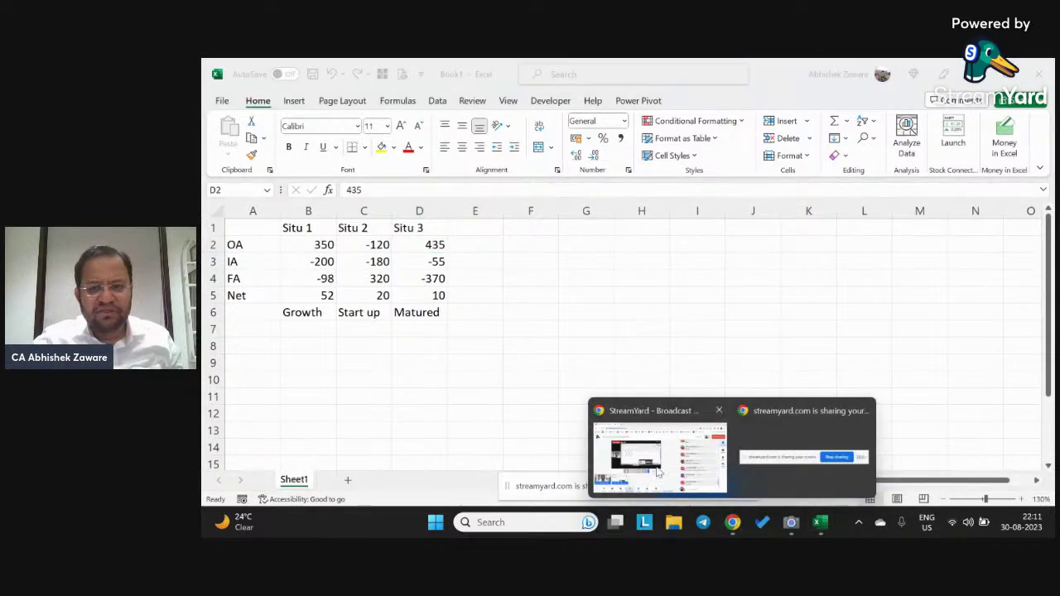
pyautogui.click(688, 426)
pyautogui.click(381, 69)
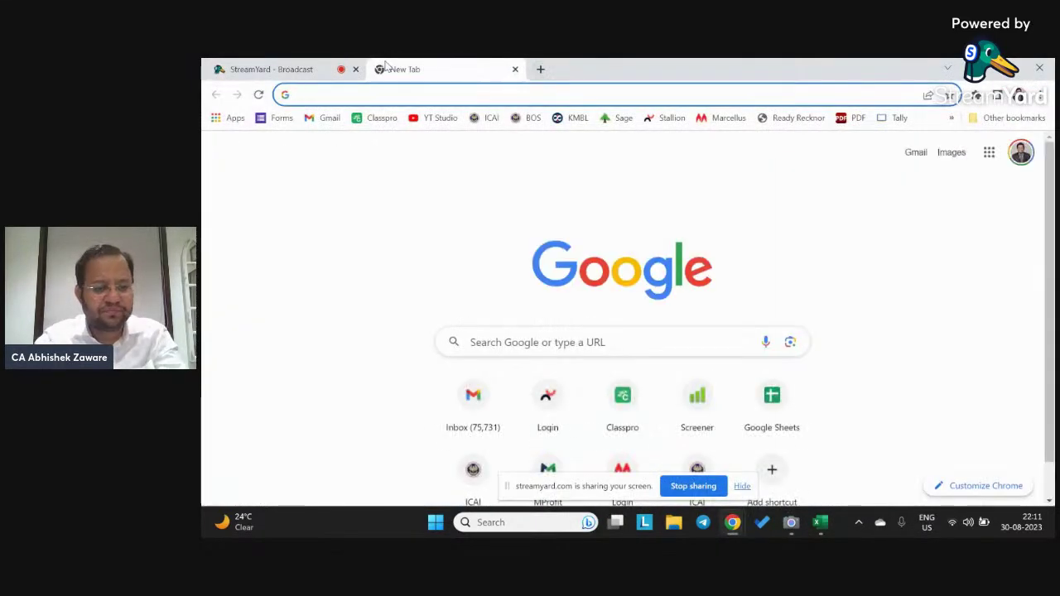
pyautogui.write('sc')
pyautogui.press('Return')
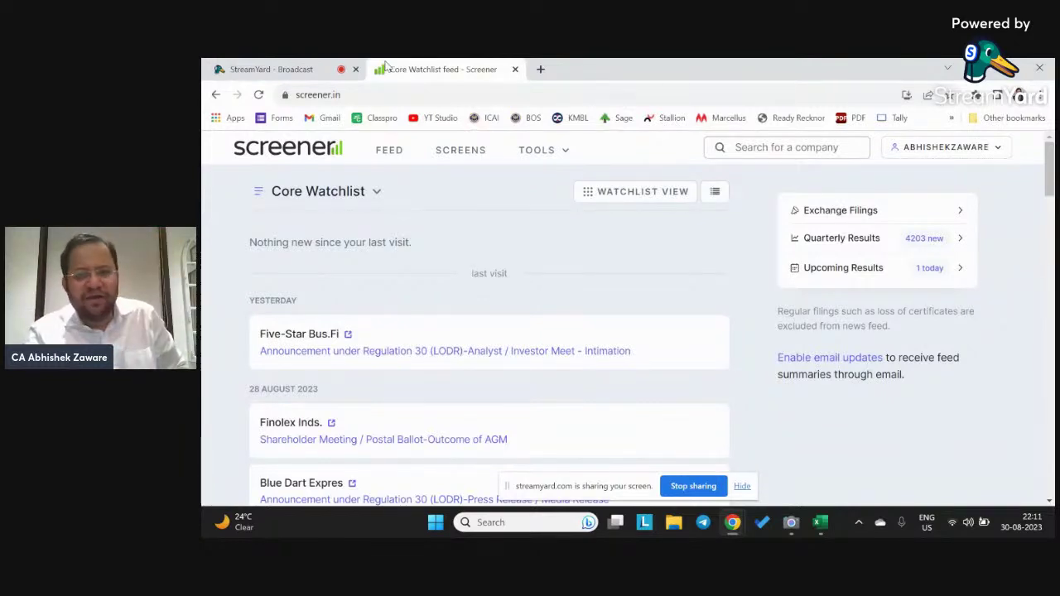
# Search the companies for "apl", open APL Apollo Tubes Ltd and go to its Cash Flows section.
pyautogui.click(737, 146)
pyautogui.write('apl')
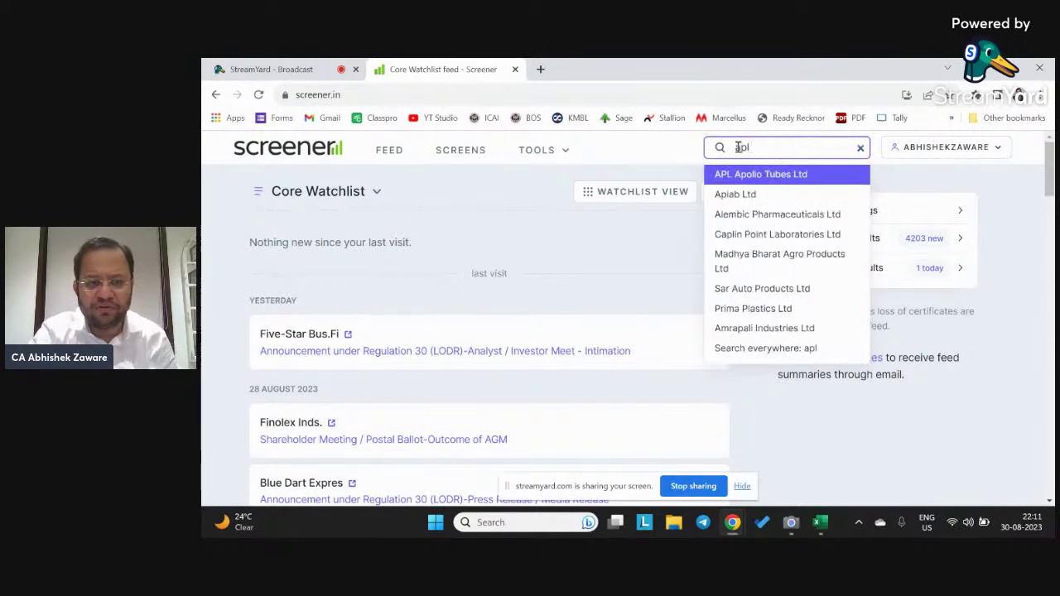
pyautogui.press('Return')
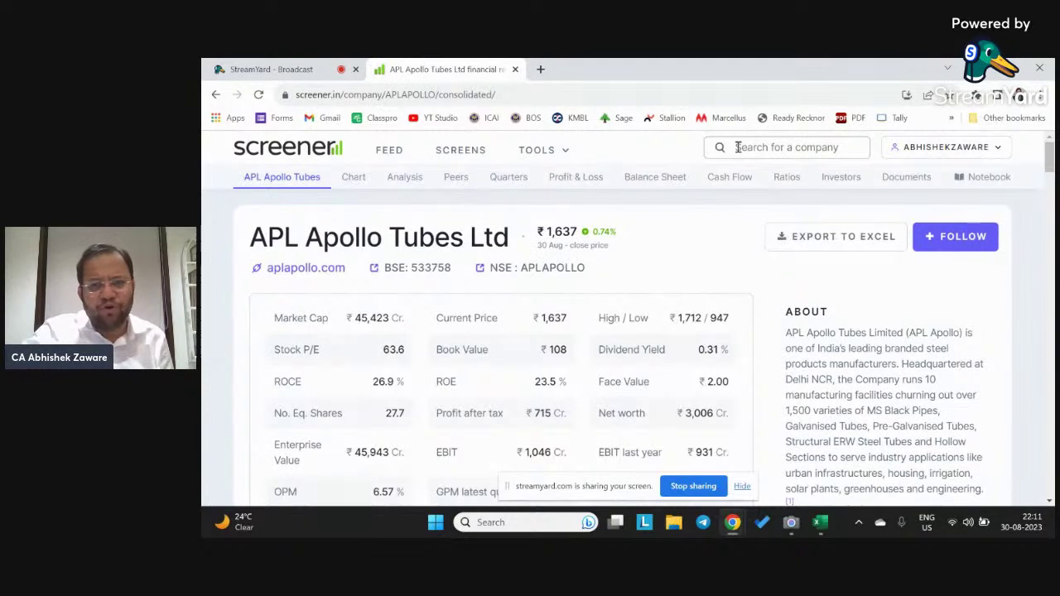
pyautogui.click(722, 186)
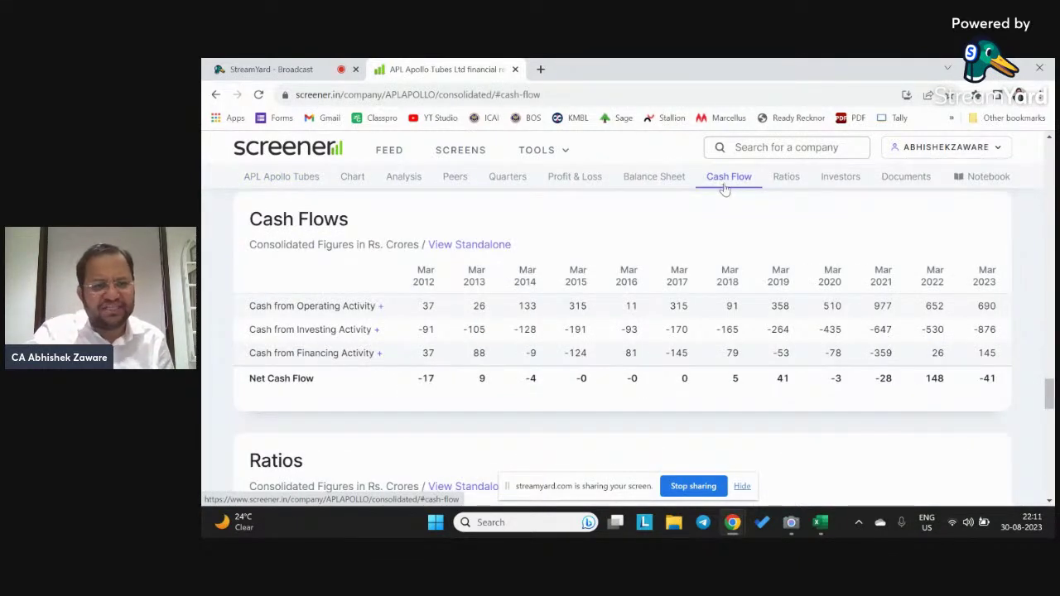
# Expand the Cash from Operating Activity breakdown and compare Mar 2023 profit from operations with that year's operating cash flow.
pyautogui.click(379, 313)
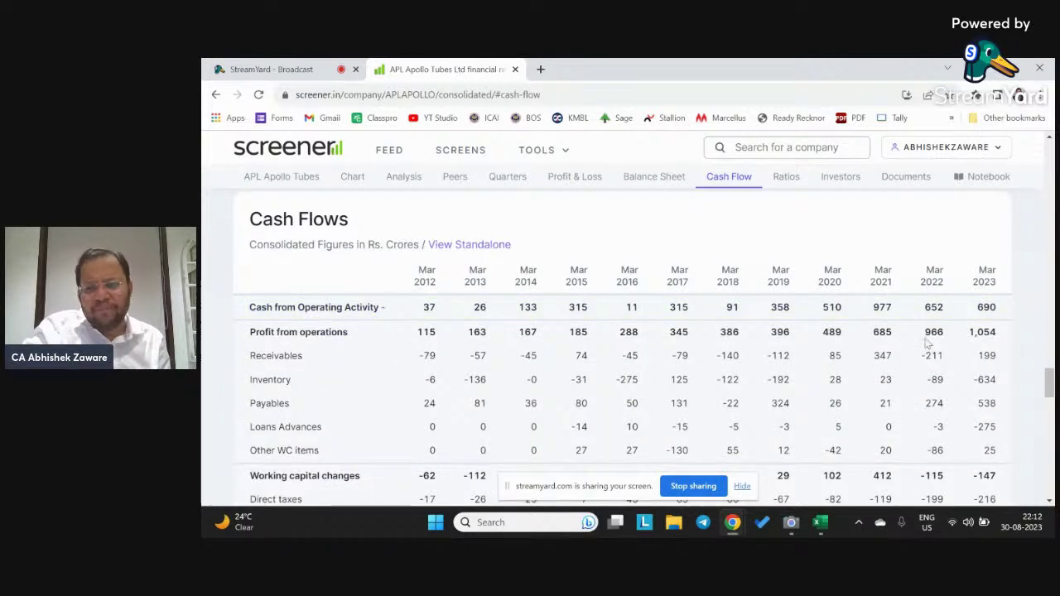
pyautogui.scroll(-1, 981, 303)
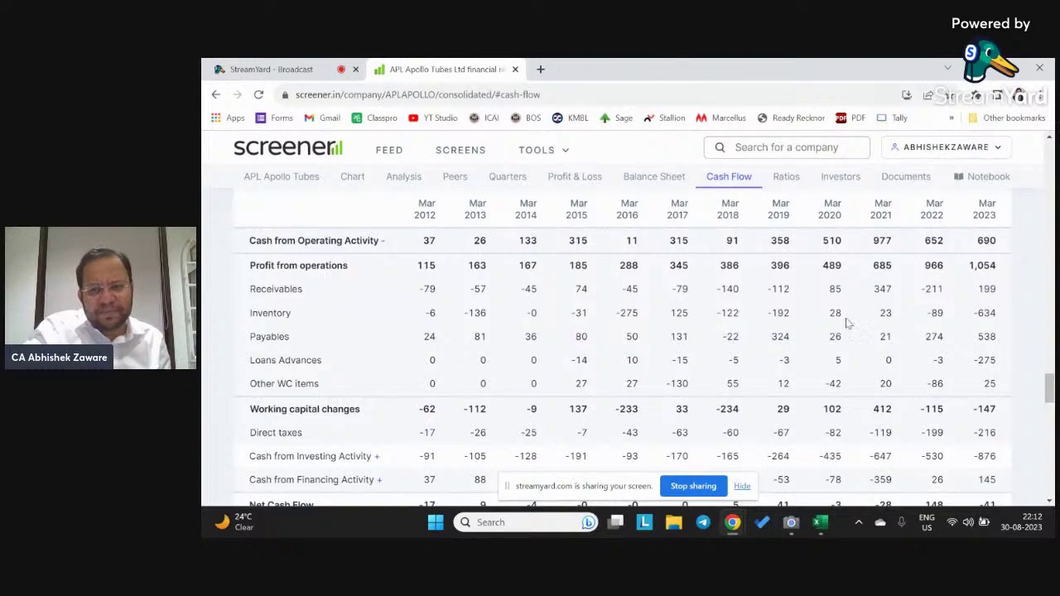
pyautogui.doubleClick(977, 263)
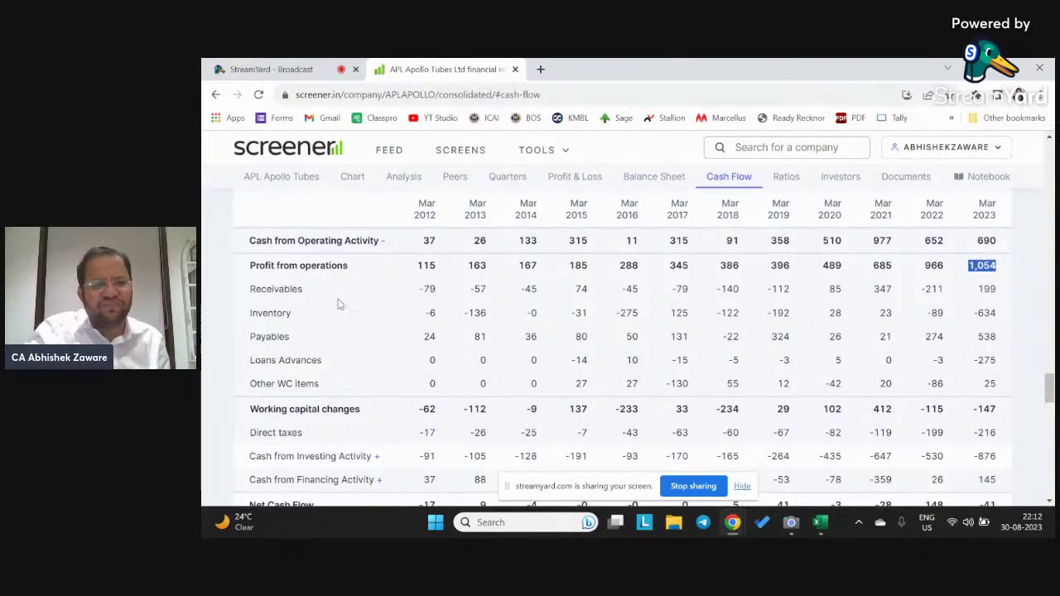
pyautogui.click(253, 265)
pyautogui.moveTo(253, 265); pyautogui.dragTo(278, 267)
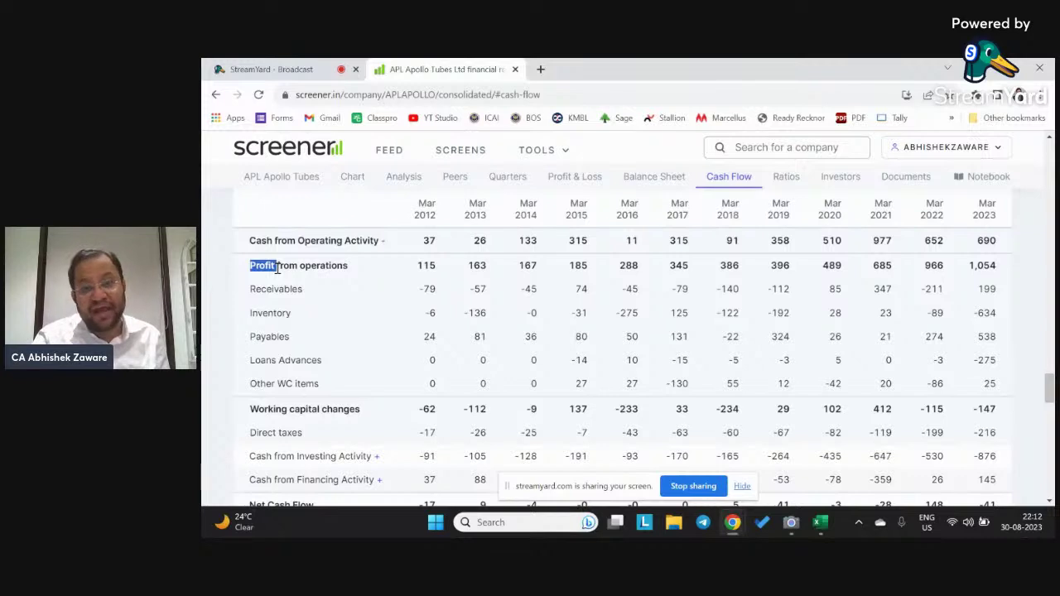
pyautogui.doubleClick(991, 264)
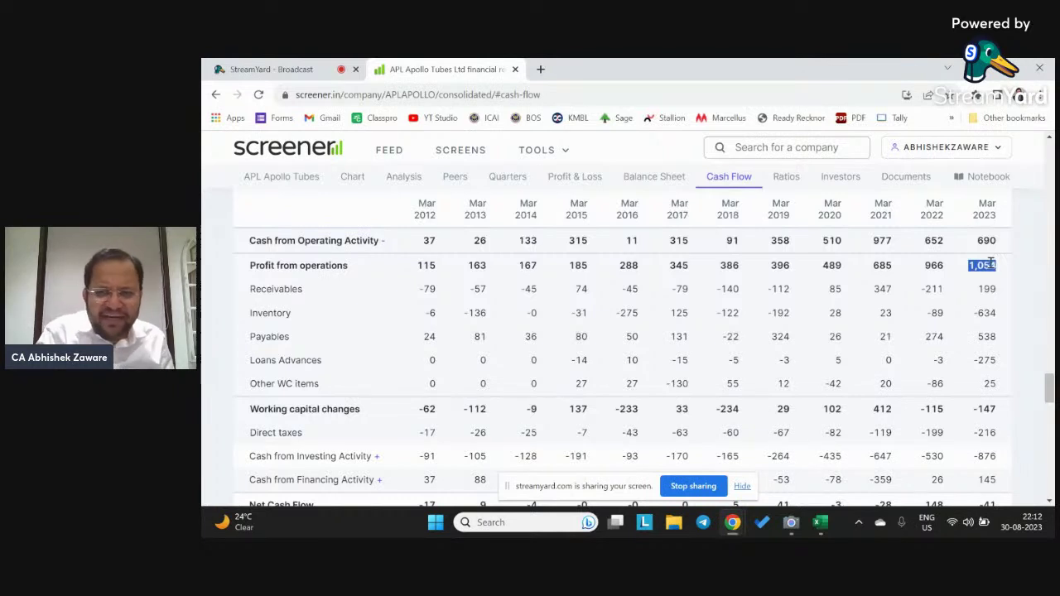
pyautogui.doubleClick(985, 240)
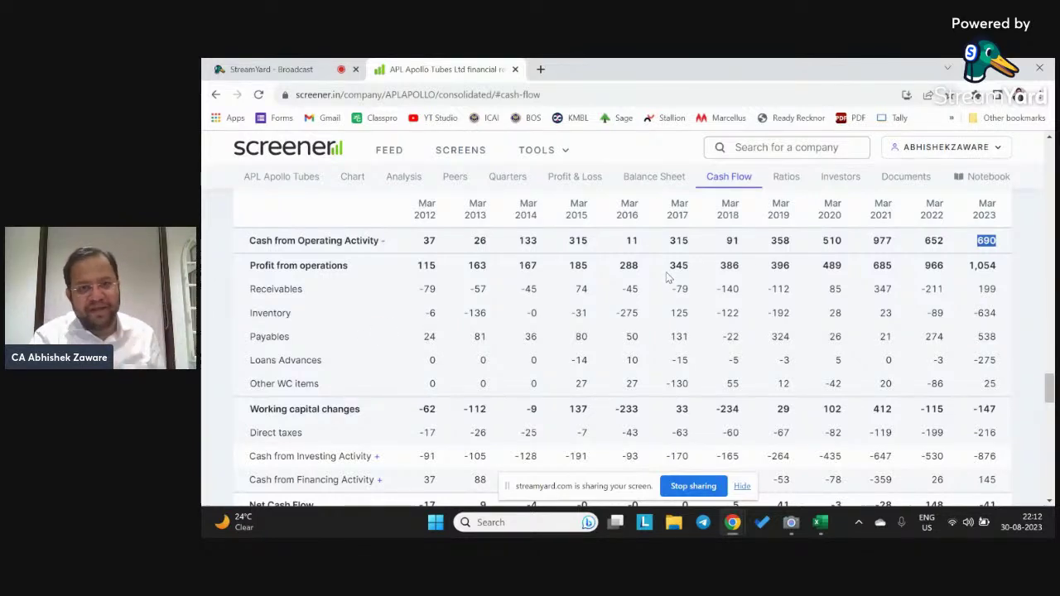
# Examine the Mar 2023 receivables and inventory figures within the operating cash flow breakdown.
pyautogui.click(979, 291)
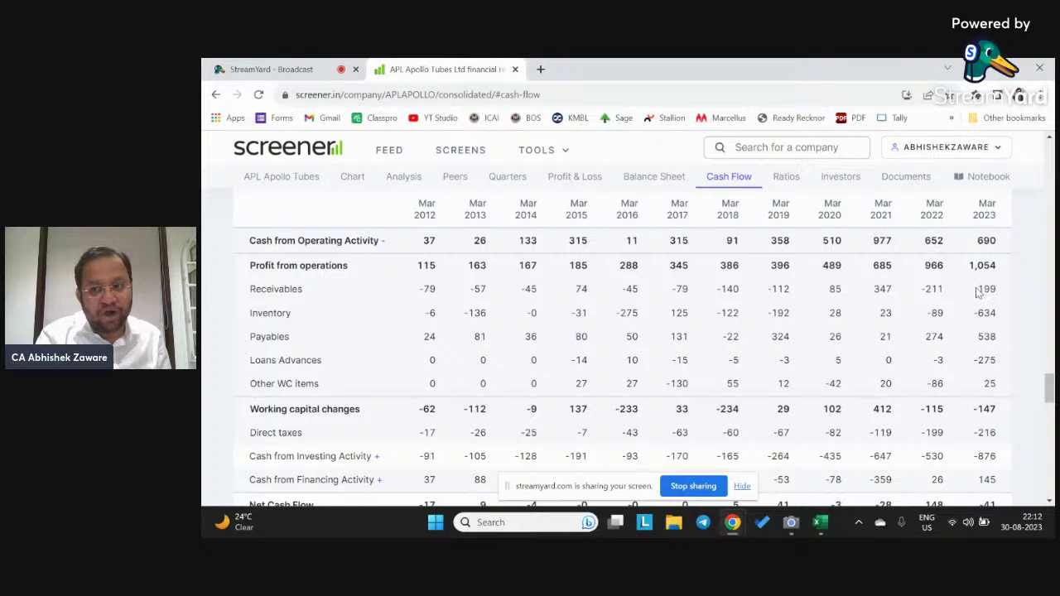
pyautogui.doubleClick(981, 290)
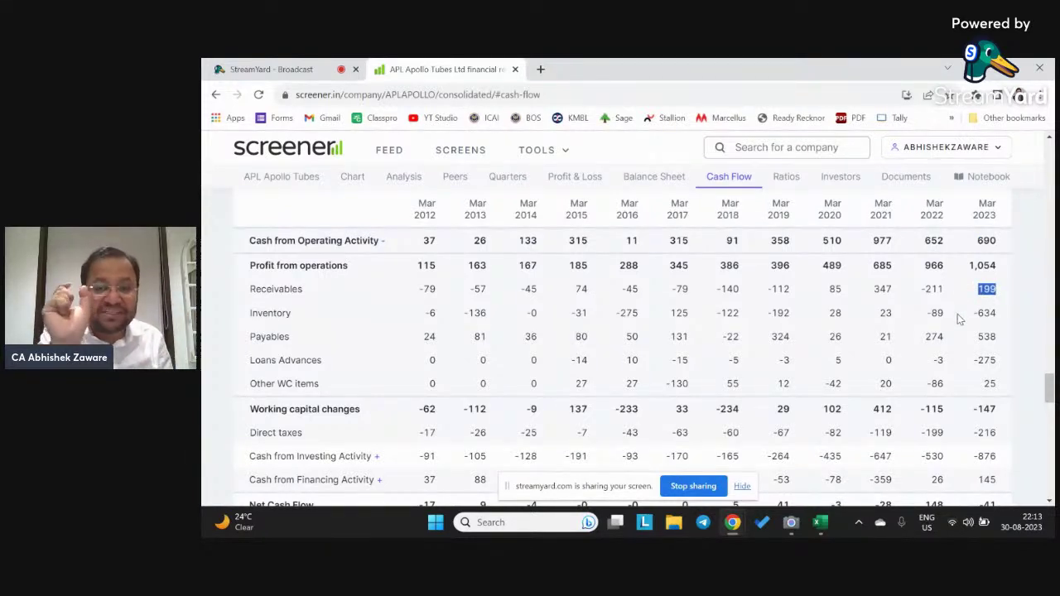
pyautogui.doubleClick(258, 290)
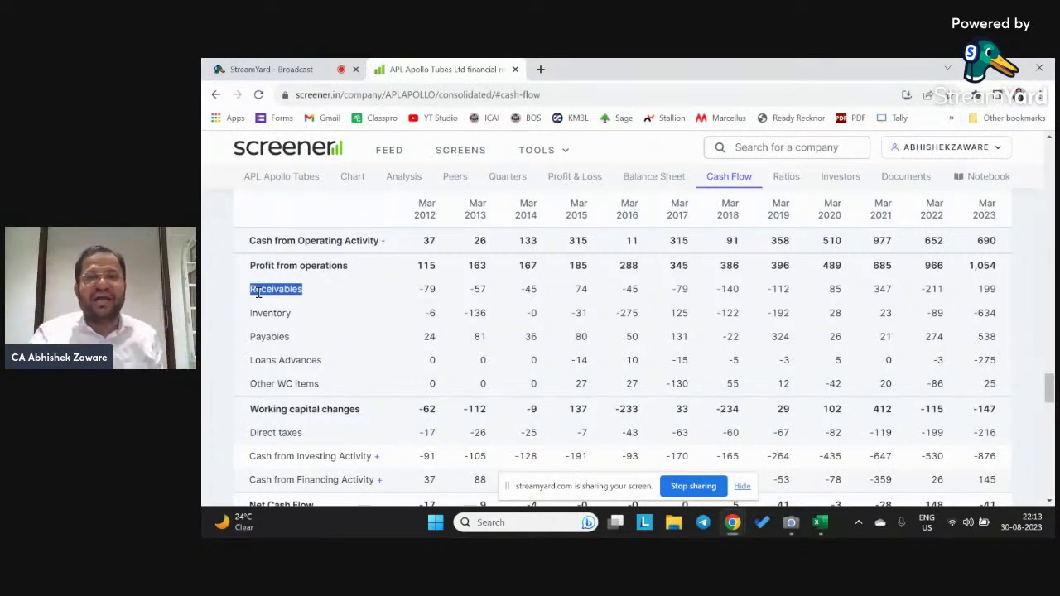
pyautogui.doubleClick(987, 289)
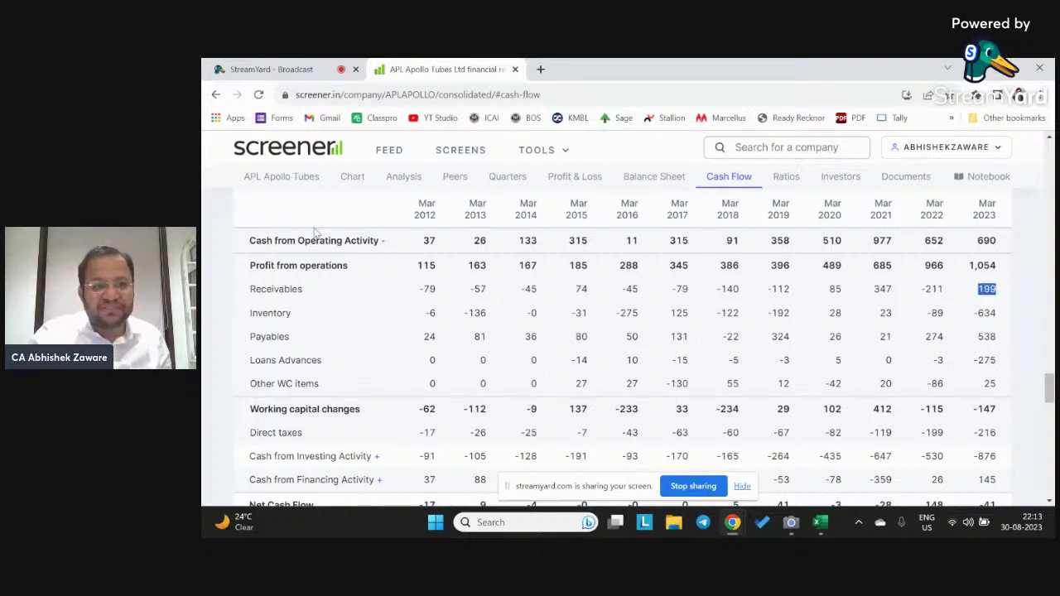
pyautogui.click(985, 316)
pyautogui.doubleClick(986, 316)
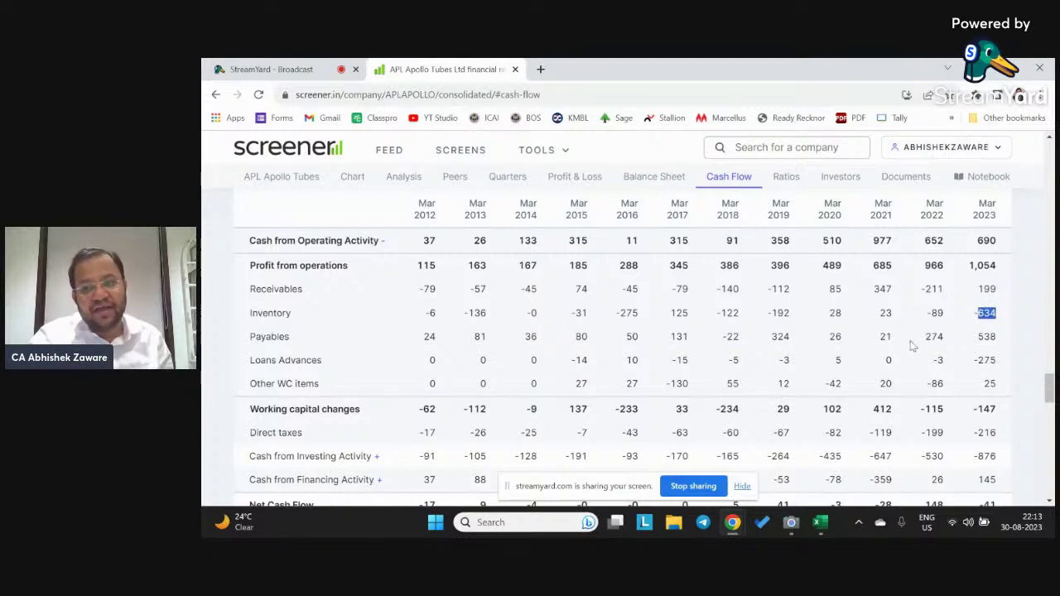
pyautogui.click(974, 323)
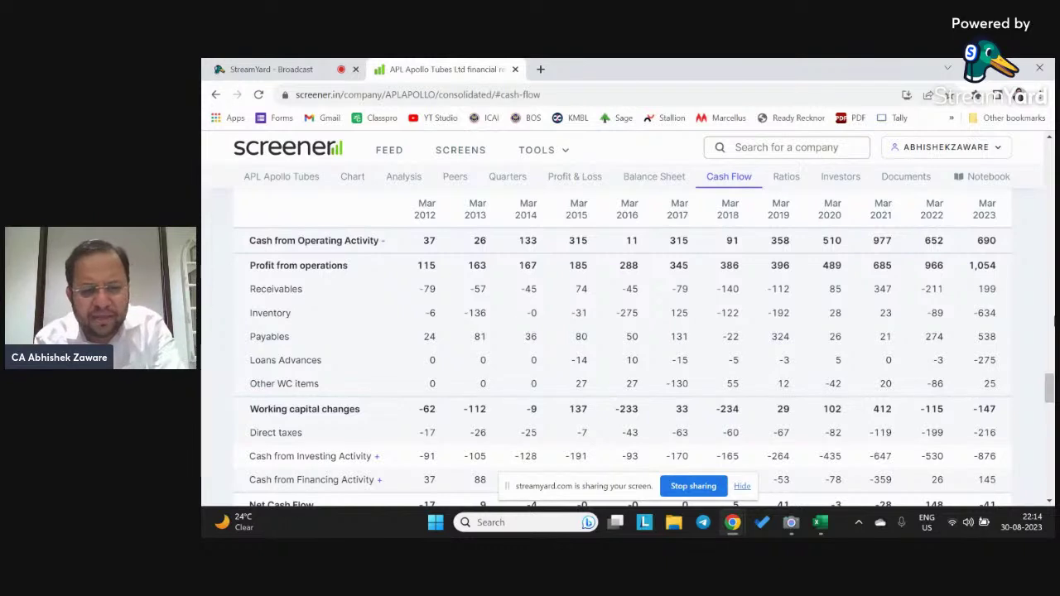
# Switch to Excel, enter "Increase in WC" in cell F2 and fit column F to the text.
pyautogui.hotkey('alt', 'Tab')
pyautogui.press('Right')
pyautogui.click(530, 245)
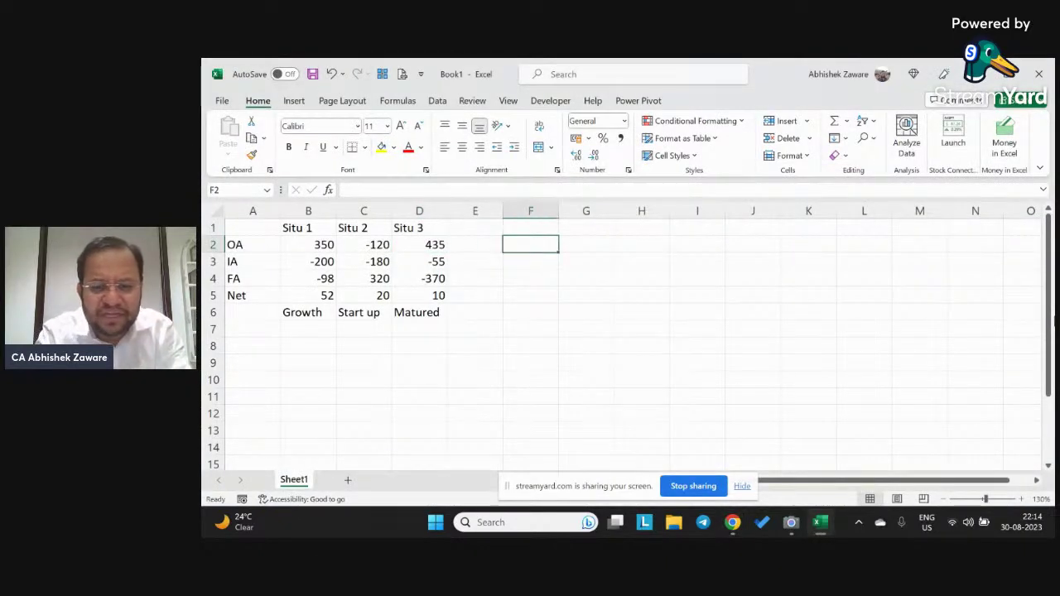
pyautogui.write('Increase i')
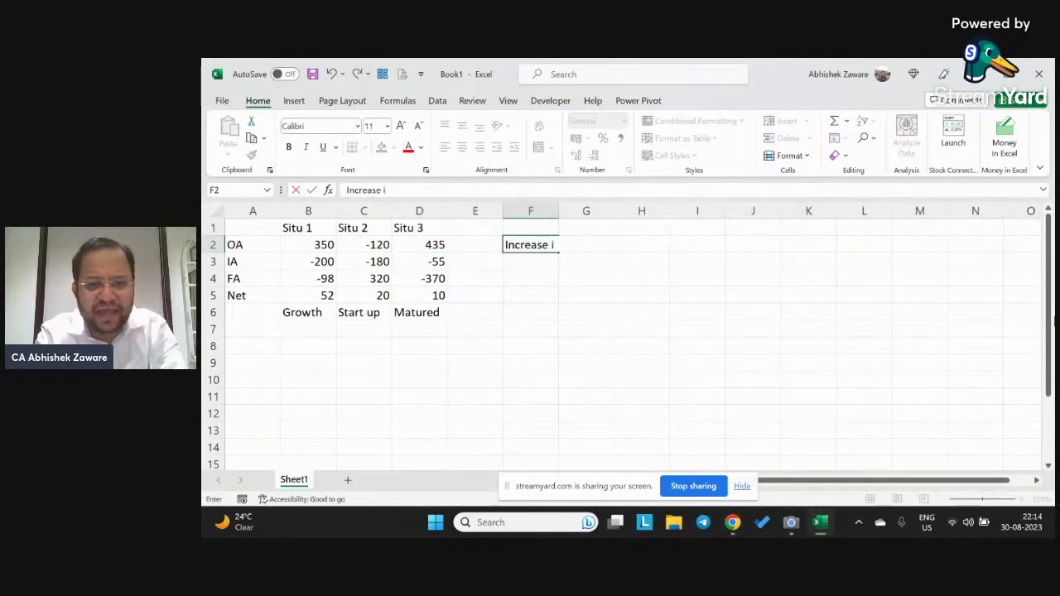
pyautogui.write('n WC')
pyautogui.hotkey('ctrl', 'Return')
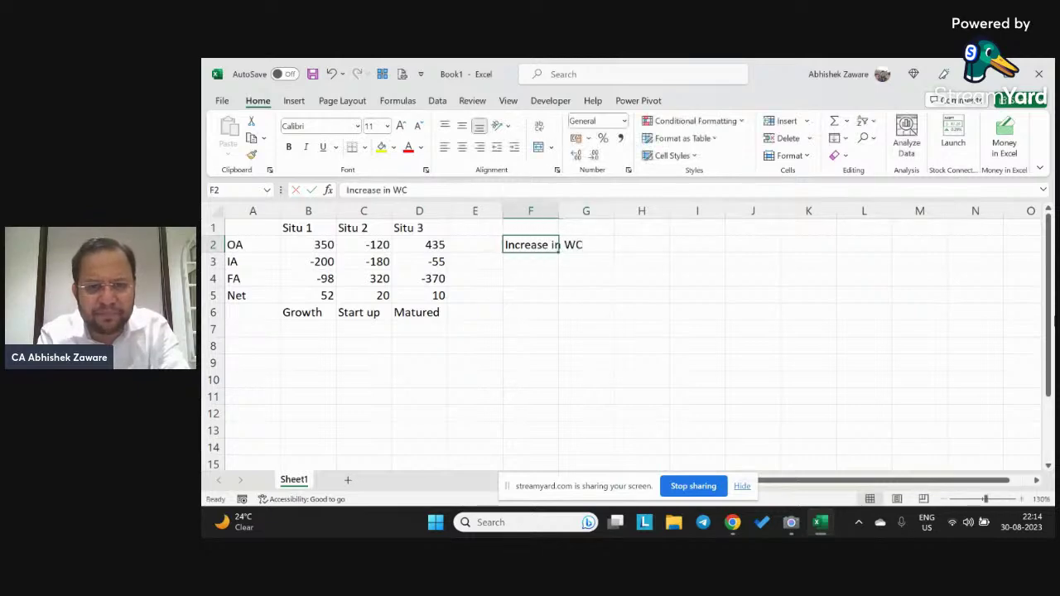
pyautogui.doubleClick(560, 212)
# Enter "Cash genearted is lesser than Op Profit" in cell G2 beside the Increase in WC label.
pyautogui.click(615, 244)
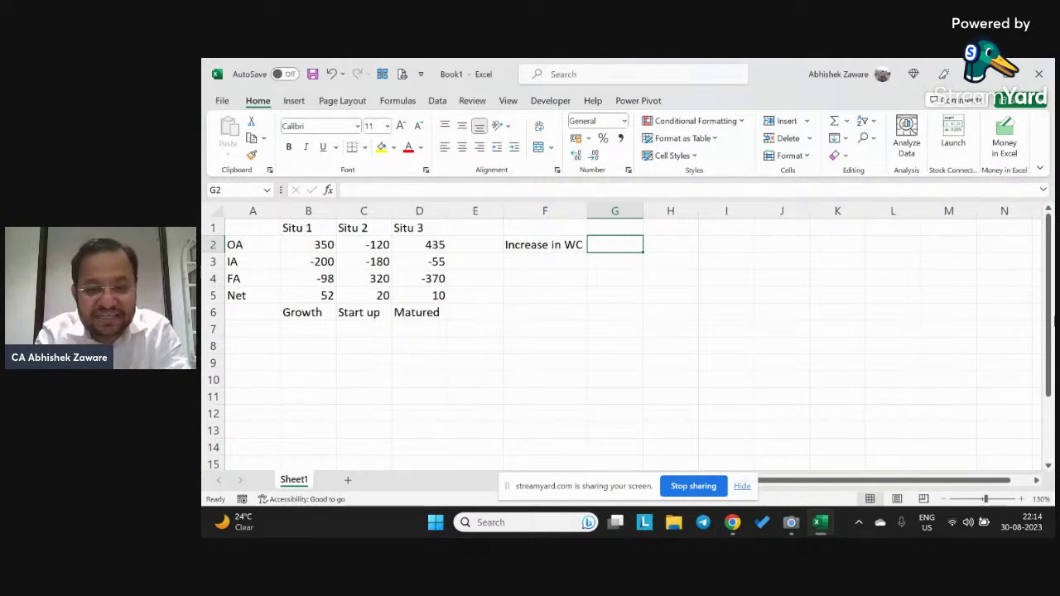
pyautogui.write('Cash gen')
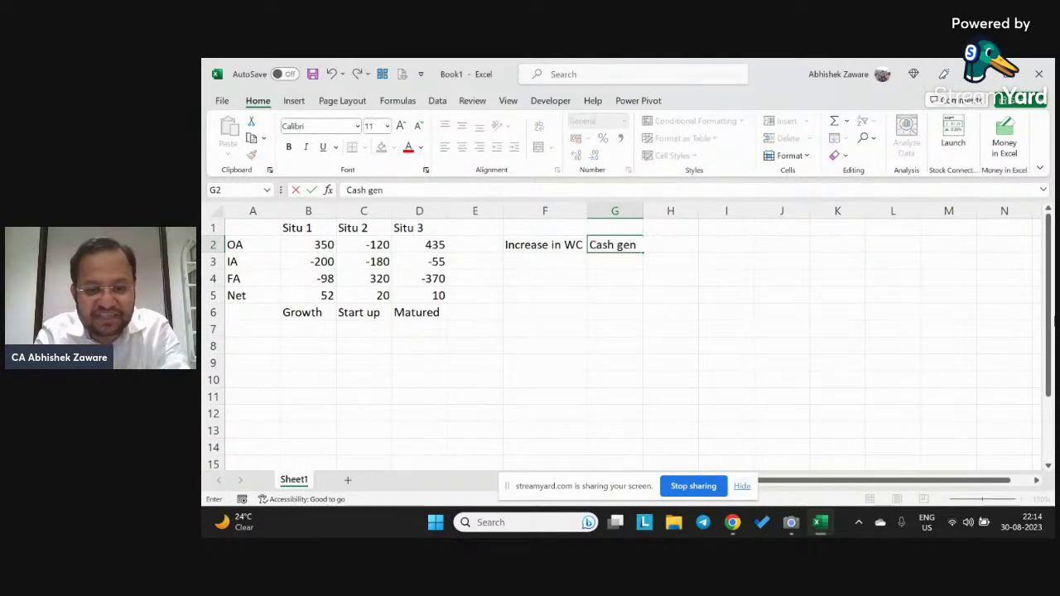
pyautogui.write('earted ')
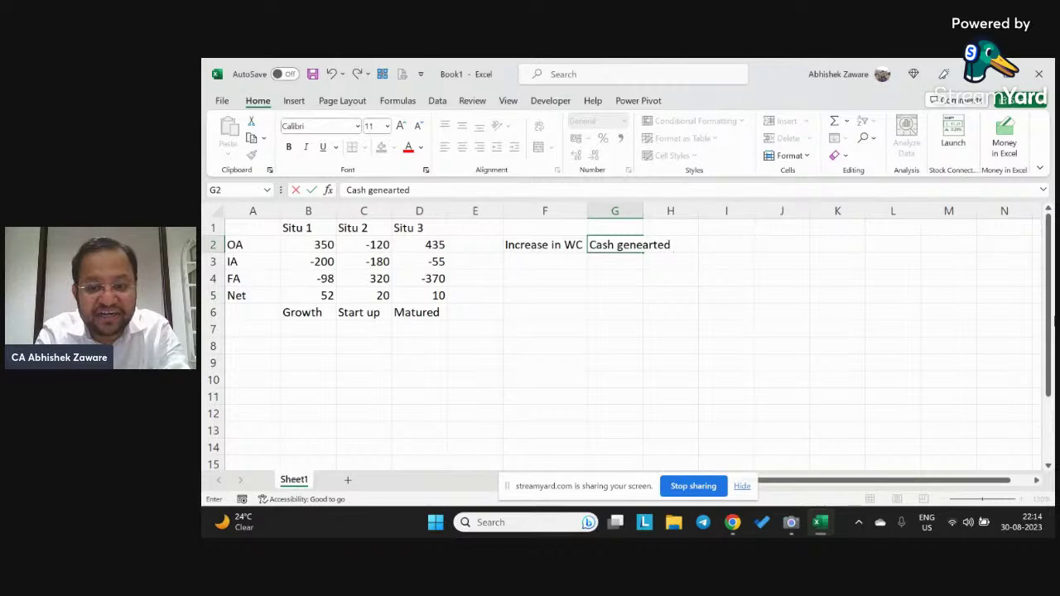
pyautogui.write('is less')
pyautogui.press('BackSpace')
pyautogui.press('BackSpace')
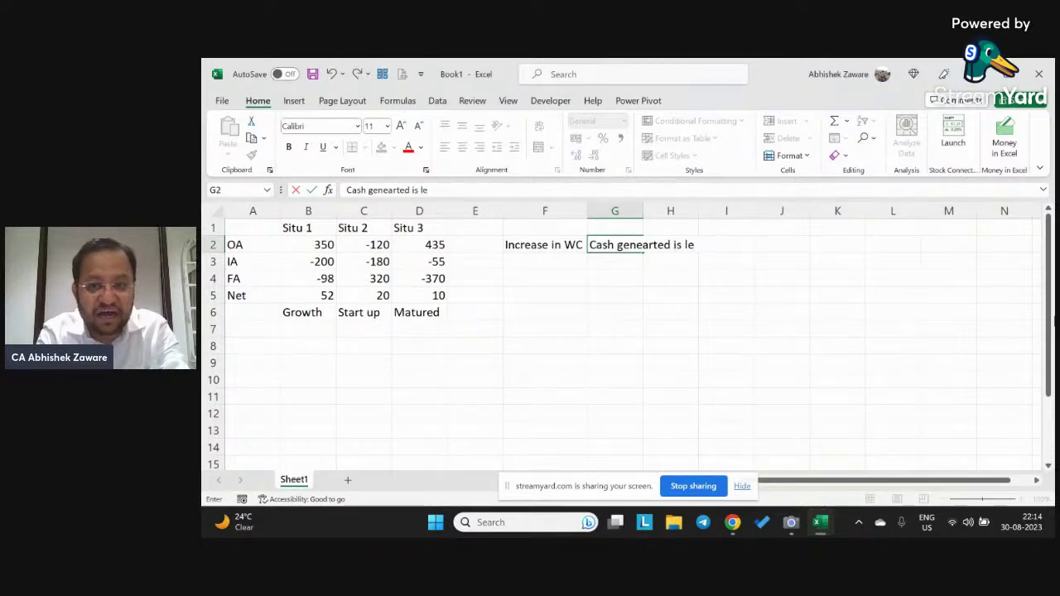
pyautogui.write('sser th')
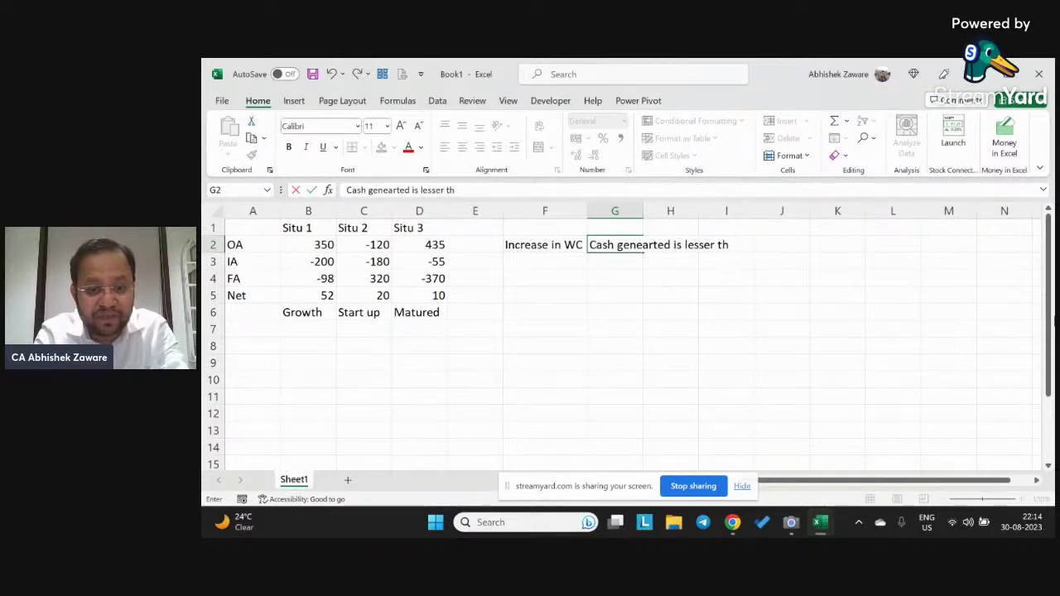
pyautogui.write('an Op Pr')
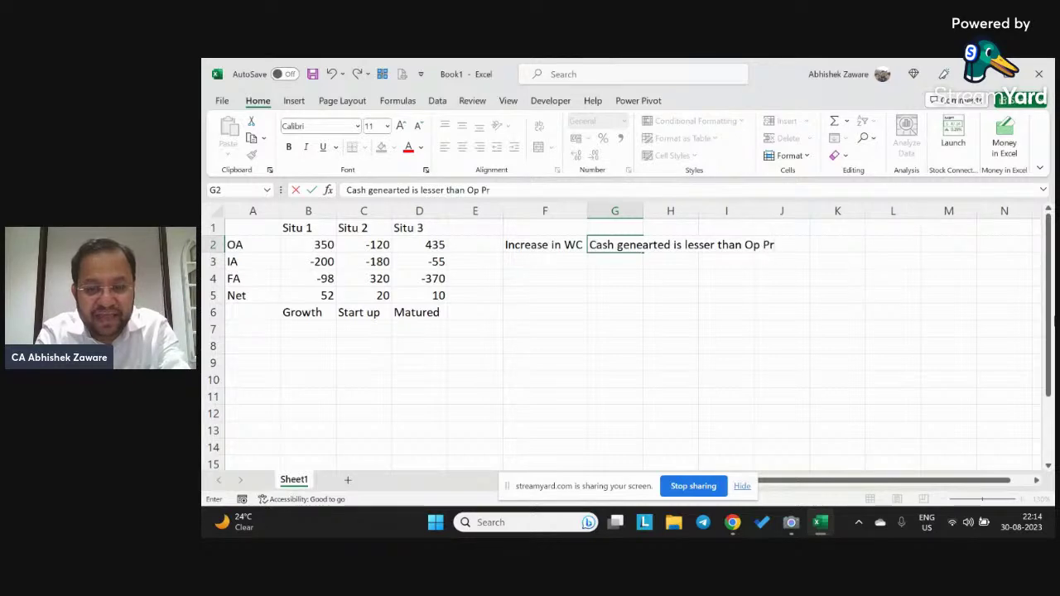
pyautogui.write('ofit')
pyautogui.press('Return')
# Enter "Increase in WC" in cell F3 as well, and dismiss the Help pane opened by mistake.
pyautogui.click(545, 262)
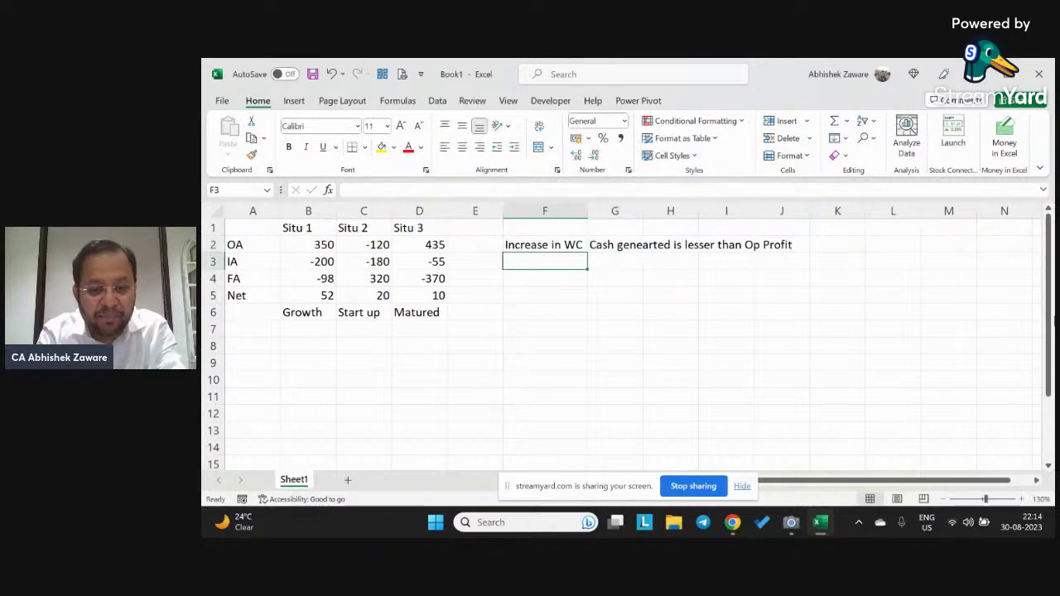
pyautogui.write('Increase in WC')
pyautogui.press('F1')
pyautogui.click(253, 261)
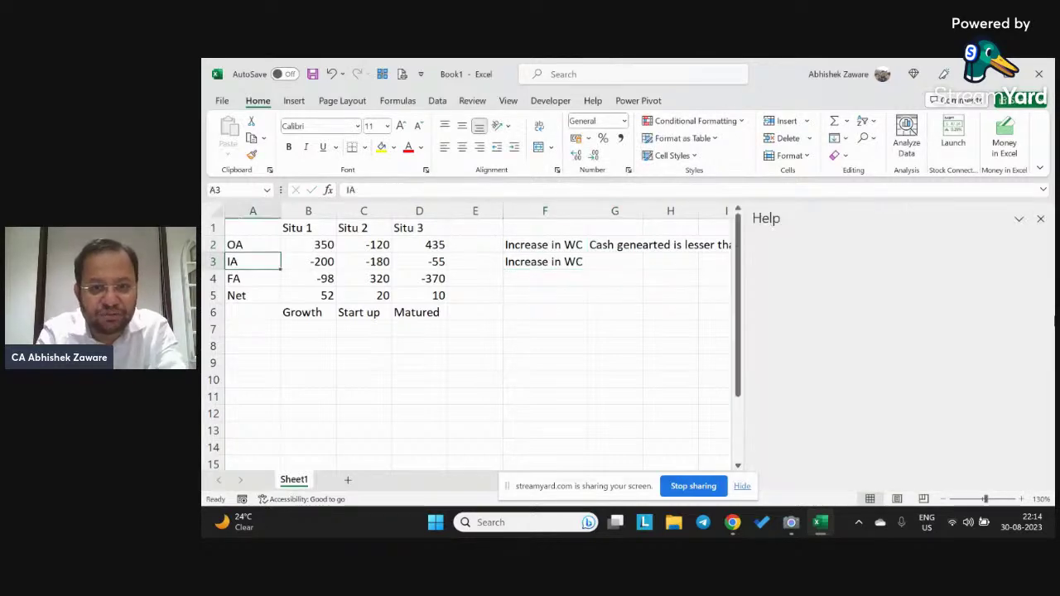
pyautogui.click(1041, 218)
pyautogui.press('Right')
pyautogui.press('Right')
pyautogui.press('Right')
pyautogui.press('Right')
pyautogui.press('Right')
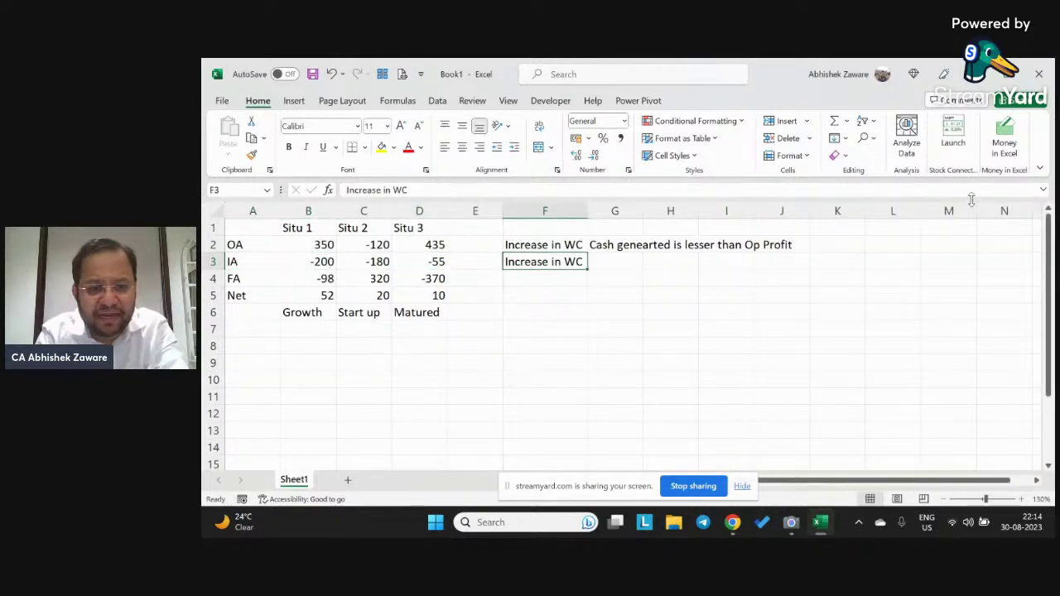
# Edit the label in cell F3 to read "Decrease in WC".
pyautogui.press('F2')
pyautogui.press('Home')
pyautogui.hotkey('shift', 'Right')
pyautogui.hotkey('shift', 'Right')
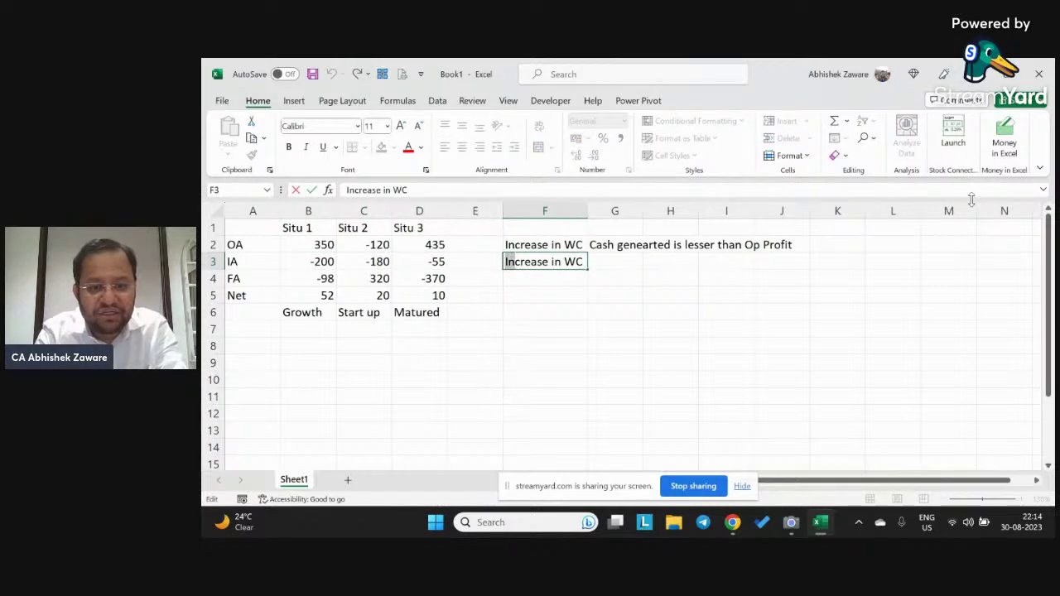
pyautogui.write('De')
pyautogui.press('Return')
# Copy the G2 sentence down into cell G3 and replace "lesser" with "morer".
pyautogui.press('Up')
pyautogui.press('Right')
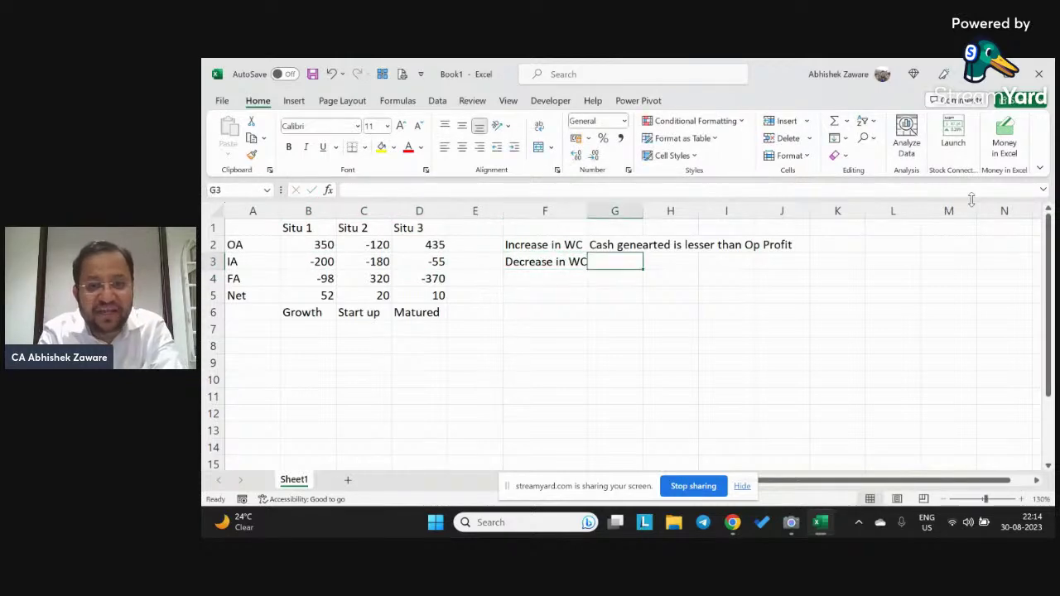
pyautogui.hotkey('ctrl', 'd')
pyautogui.press('F2')
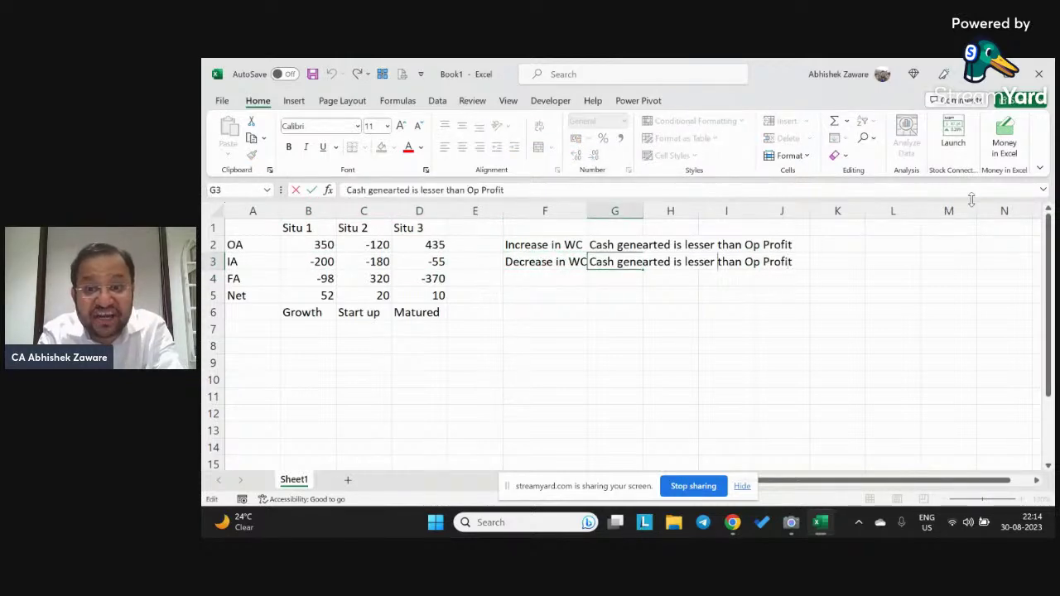
pyautogui.hotkey('shift', 'Left')
pyautogui.hotkey('shift', 'Left')
pyautogui.hotkey('shift', 'Left')
pyautogui.hotkey('shift', 'Left')
pyautogui.hotkey('shift', 'Left')
pyautogui.hotkey('shift', 'Left')
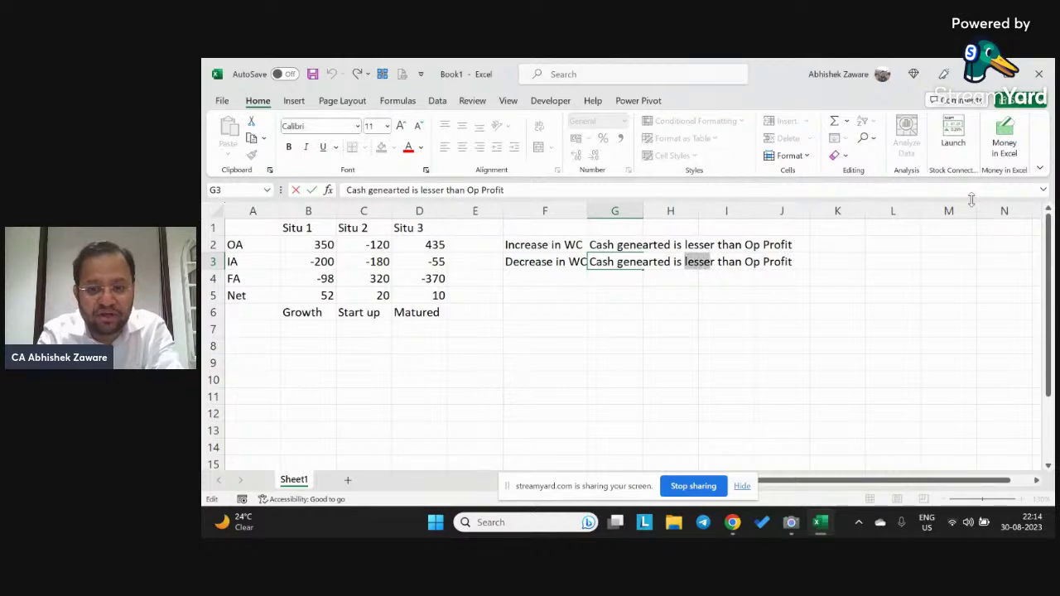
pyautogui.write('morer')
pyautogui.press('Return')
# Correct "morer" in cell G3 so the sentence reads "Cash genearted is more than Op Profit".
pyautogui.press('Up')
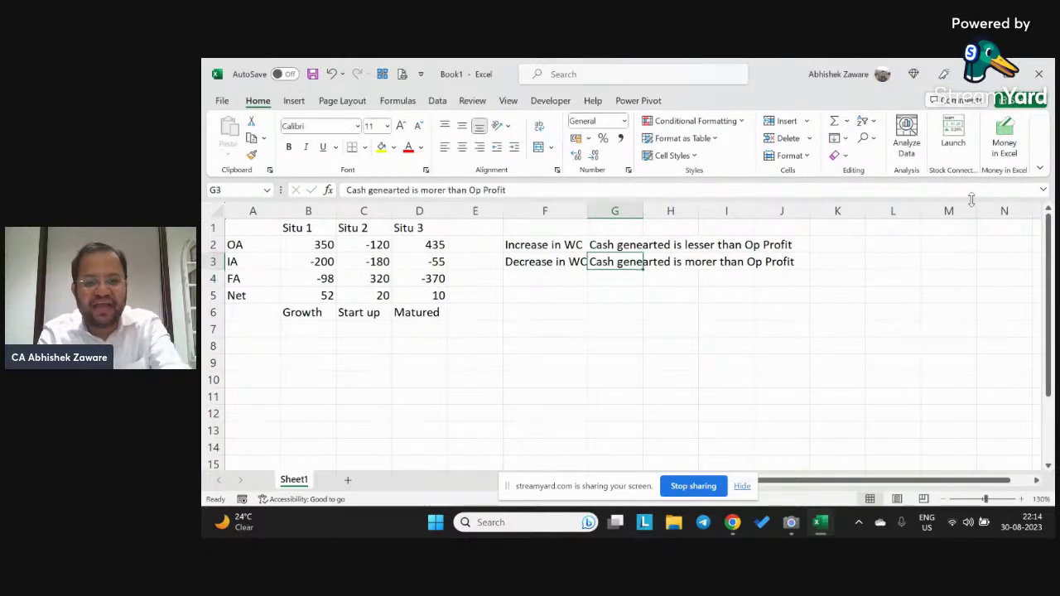
pyautogui.press('F2')
pyautogui.press('Left')
pyautogui.press('Left')
pyautogui.press('Left')
pyautogui.press('Left')
pyautogui.press('Left')
pyautogui.press('Left')
pyautogui.press('Left')
pyautogui.press('Left')
pyautogui.press('Left')
pyautogui.press('Left')
pyautogui.press('Left')
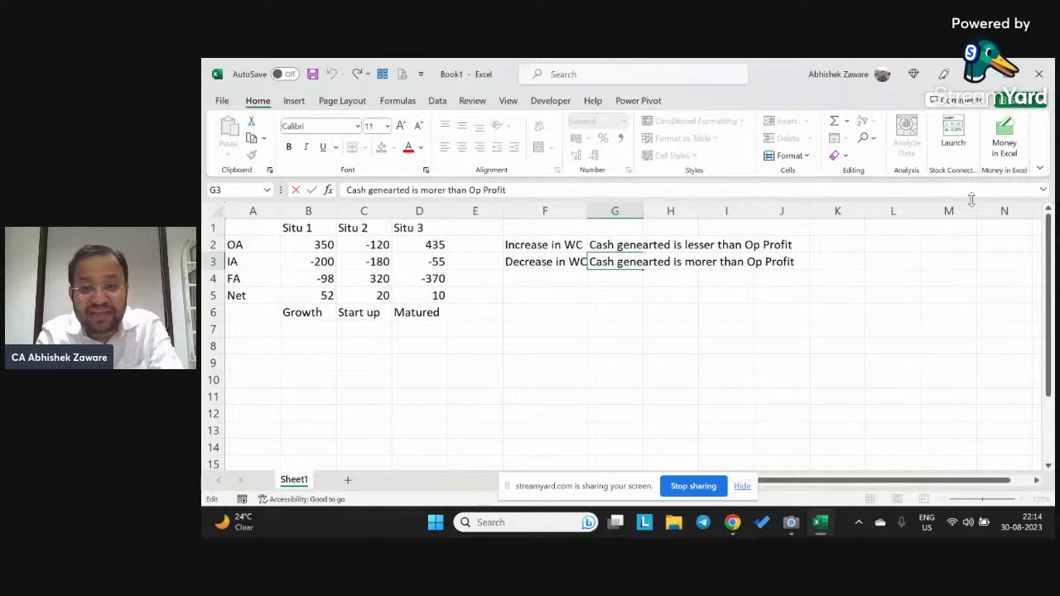
pyautogui.press('BackSpace')
pyautogui.press('Return')
pyautogui.press('Up')
pyautogui.press('Up')
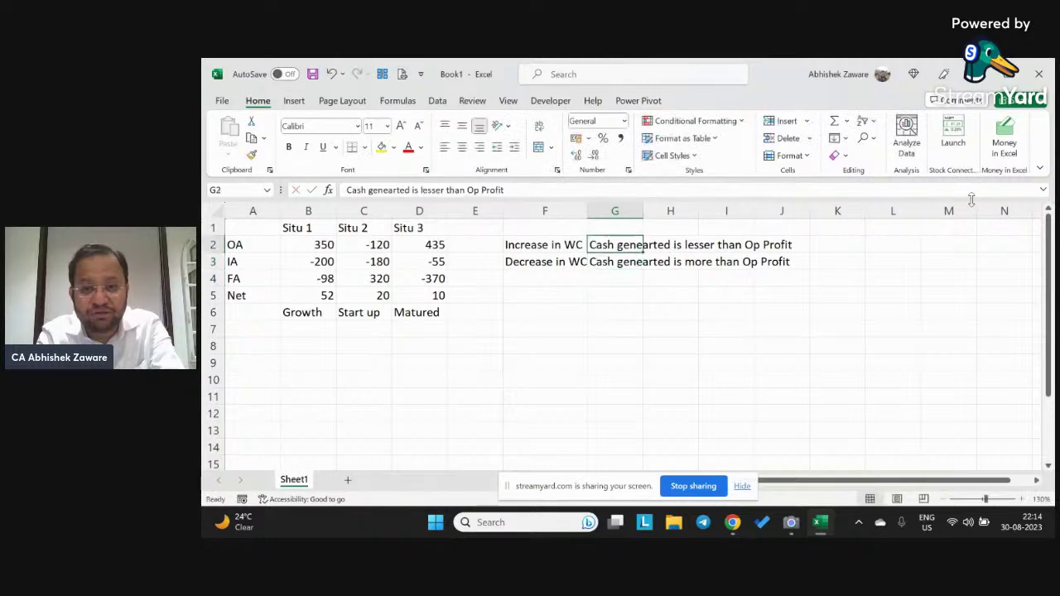
# Switch back to Chrome and check APL Apollo's Mar 2023 working capital changes against its profit from operations.
pyautogui.hotkey('alt', 'Tab')
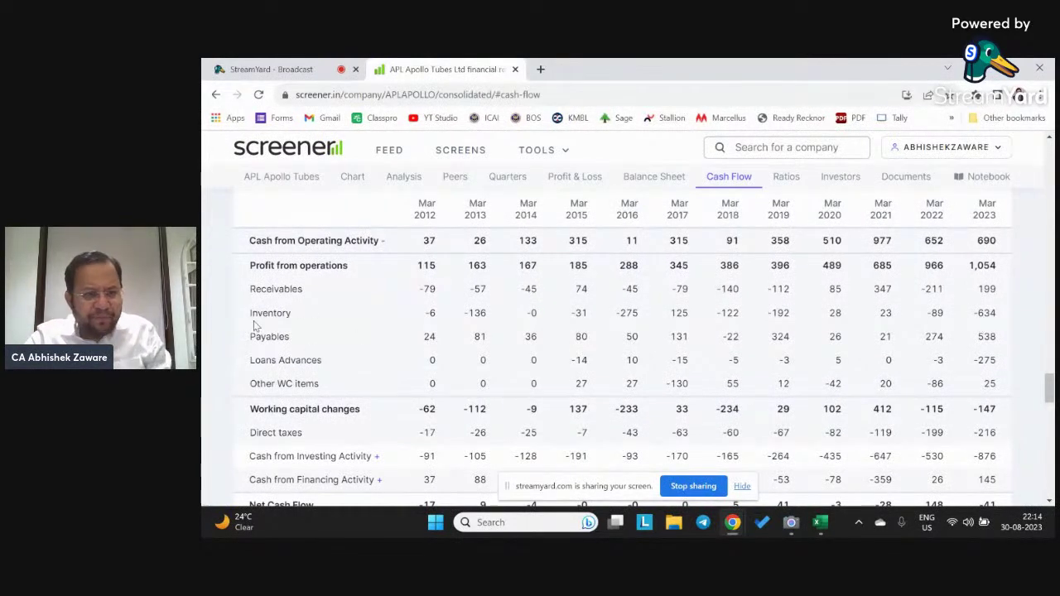
pyautogui.doubleClick(978, 408)
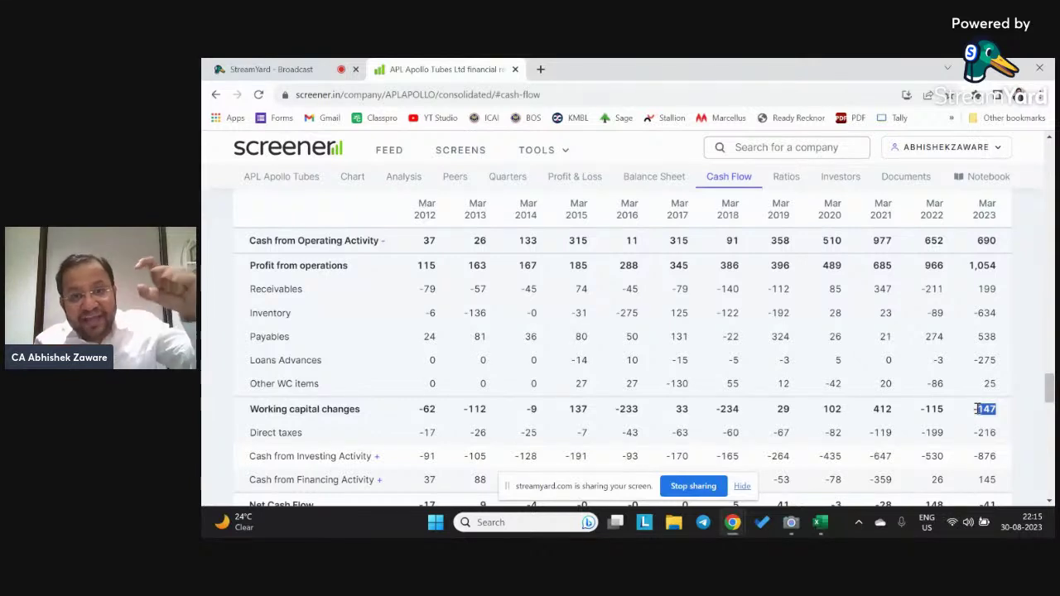
pyautogui.doubleClick(984, 266)
# Switch to Excel and enter the label "Op Profit" in cell F5 with 1054 beside it in G5.
pyautogui.hotkey('alt', 'Tab')
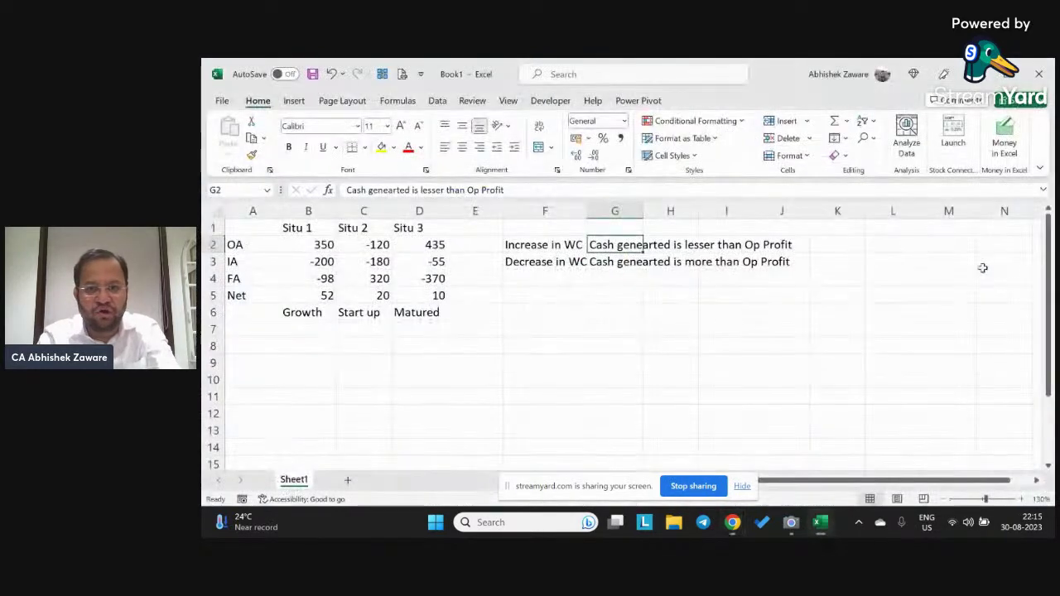
pyautogui.press('Down')
pyautogui.press('Down')
pyautogui.press('Down')
pyautogui.press('Left')
pyautogui.press('Left')
pyautogui.write('Op')
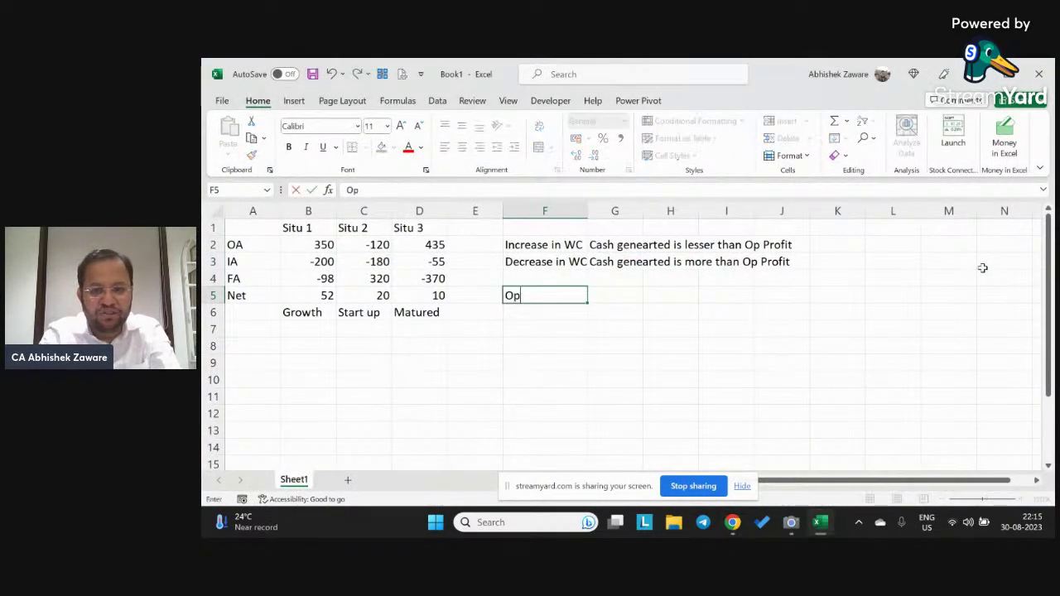
pyautogui.write(' Profit')
pyautogui.press('Tab')
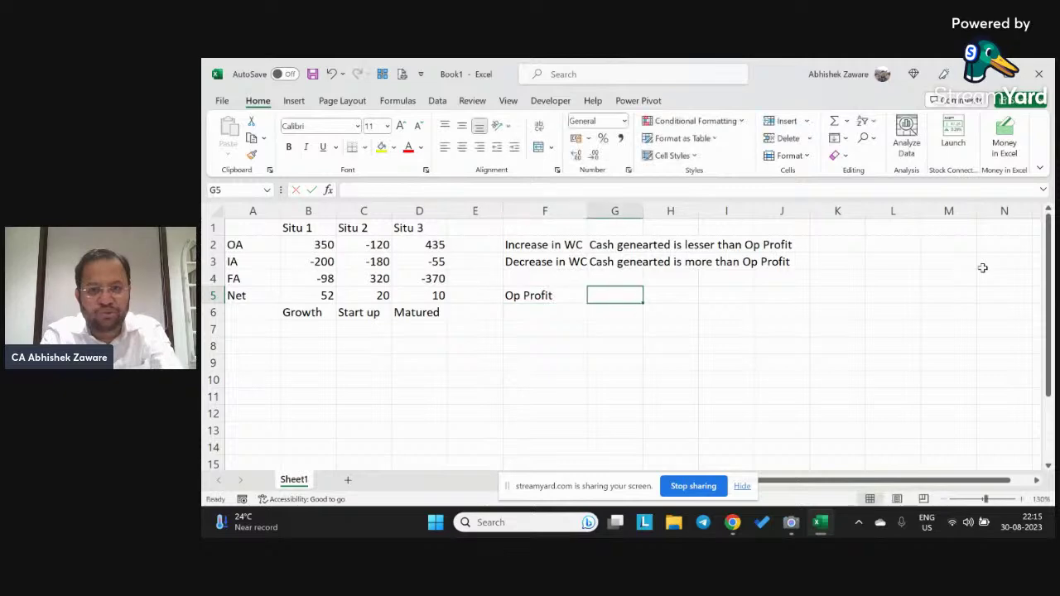
pyautogui.write('1053')
pyautogui.press('BackSpace')
pyautogui.write('4')
pyautogui.press('Return')
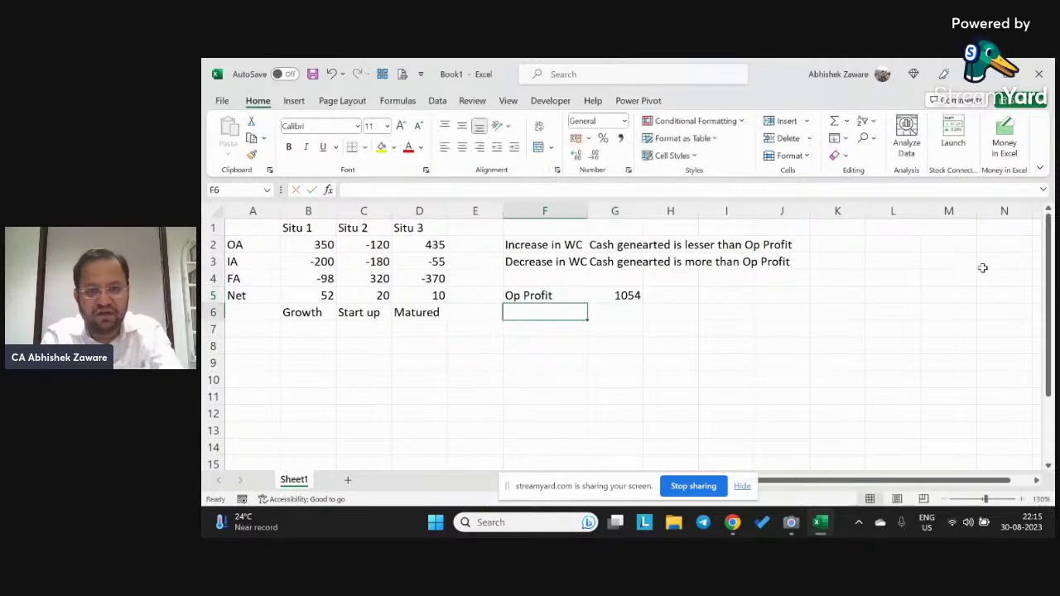
# Enter the label "WCC" in cell F6 with -147 beside it in G6.
pyautogui.write('WCC')
pyautogui.press('Tab')
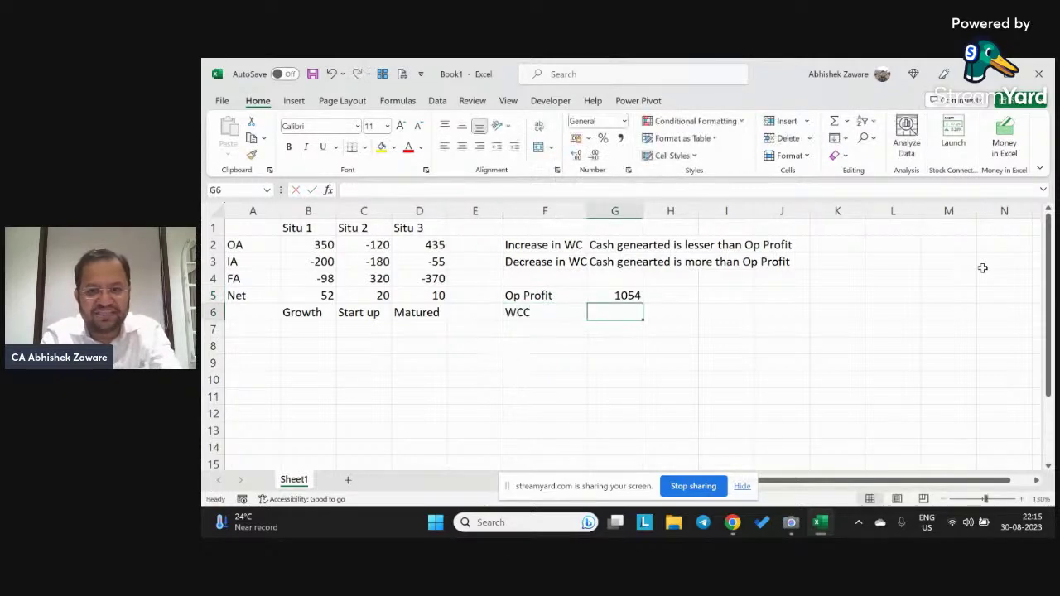
pyautogui.write('-147')
pyautogui.press('Return')
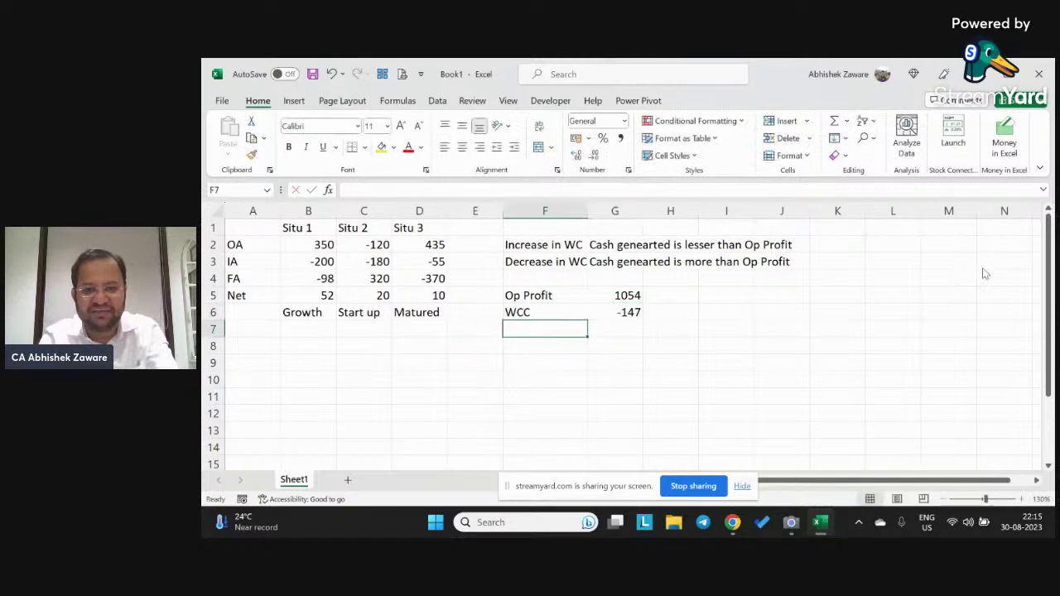
# Look up APL Apollo's Mar 2023 direct taxes in Chrome, then enter "Tax" in Excel cell F7 and -216 in G7.
pyautogui.hotkey('alt', 'Tab')
pyautogui.scroll(-1, 984, 272)
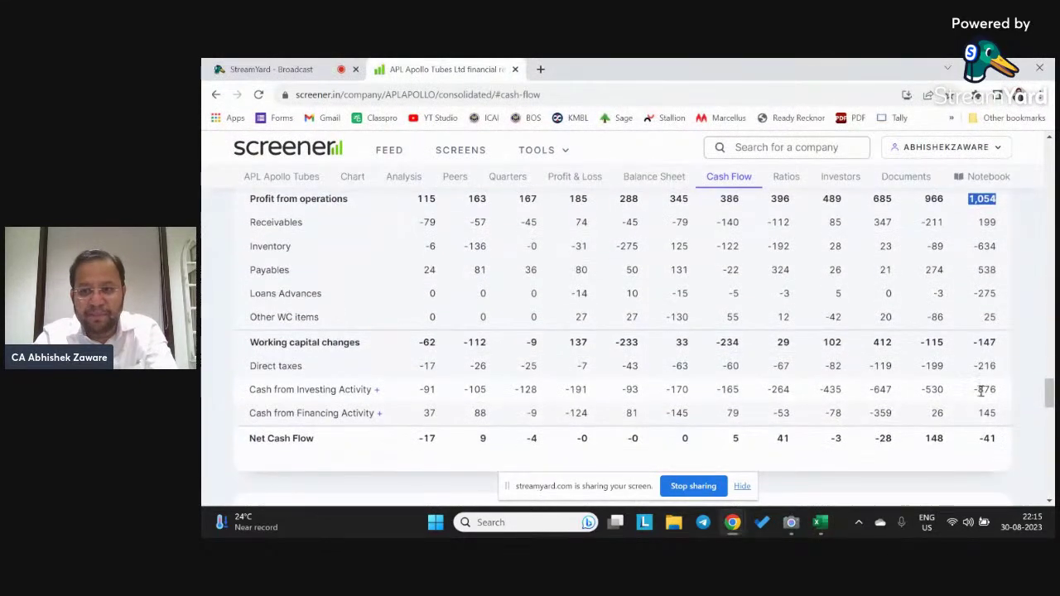
pyautogui.hotkey('alt', 'Tab')
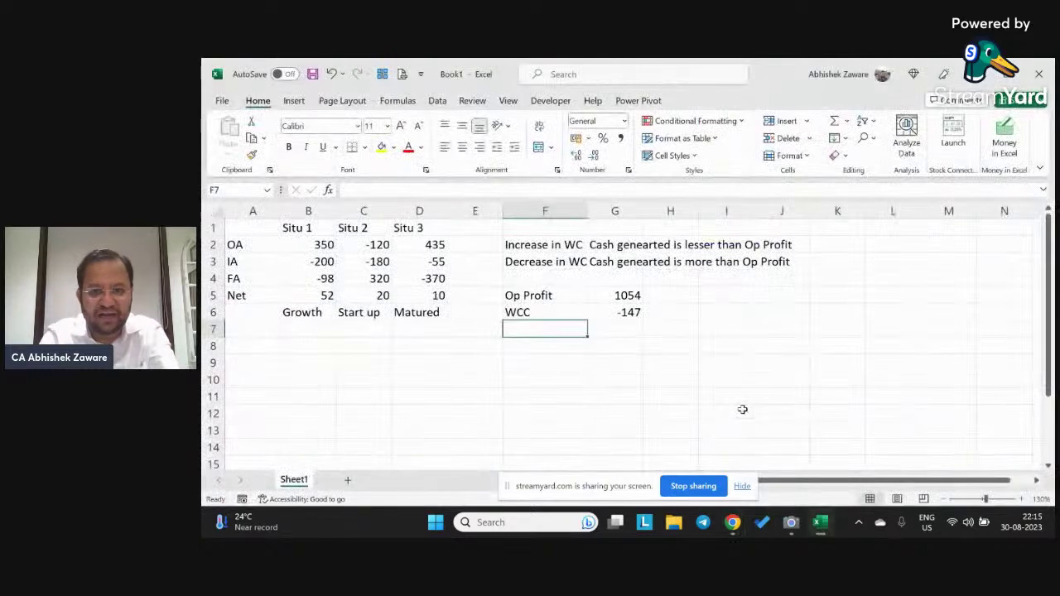
pyautogui.write('Tax')
pyautogui.press('Tab')
pyautogui.write('-')
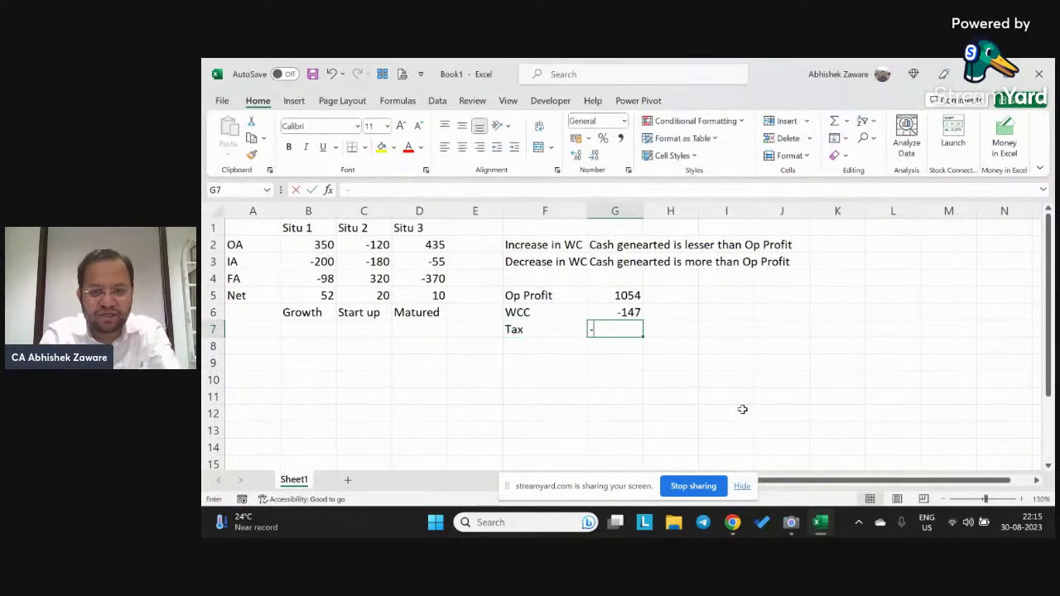
pyautogui.write('216')
pyautogui.press('Return')
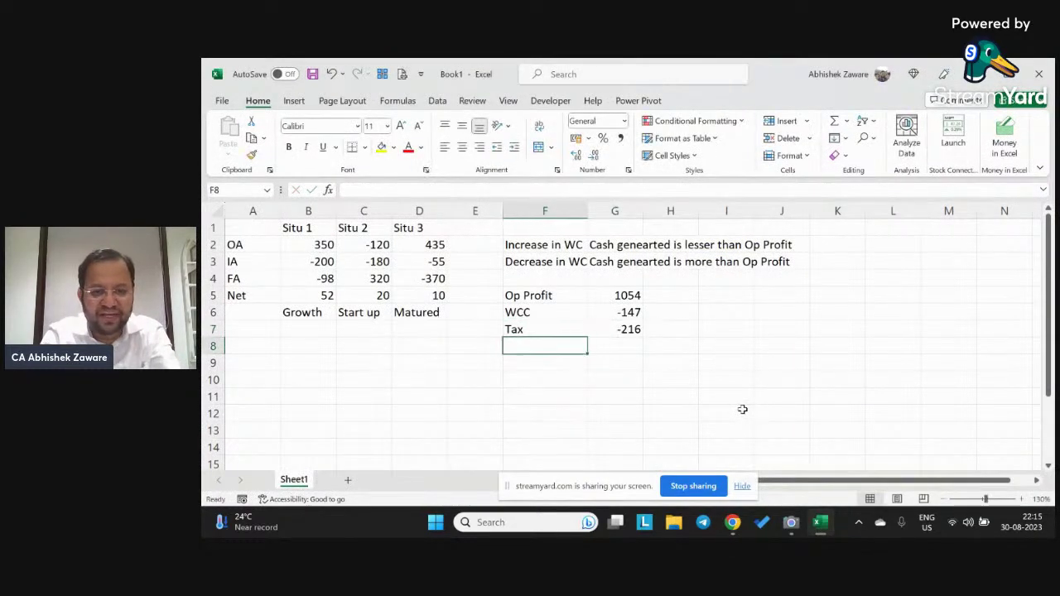
# Label cell F8 "CFOA" and total the three rows above in G8 with =SUM(G5:G7).
pyautogui.write('CF')
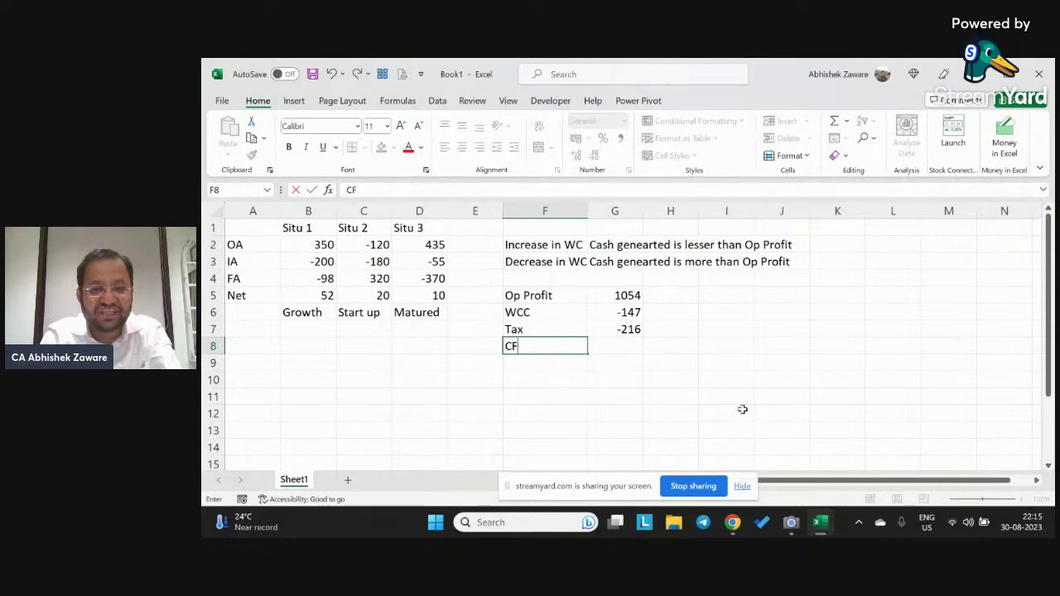
pyautogui.write('OA')
pyautogui.press('Tab')
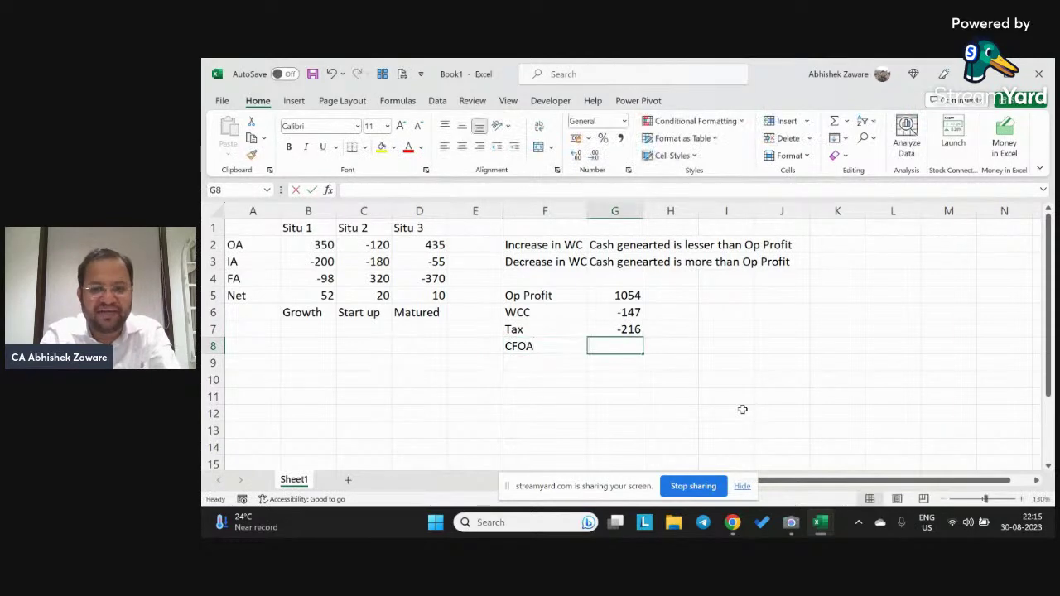
pyautogui.write('=su')
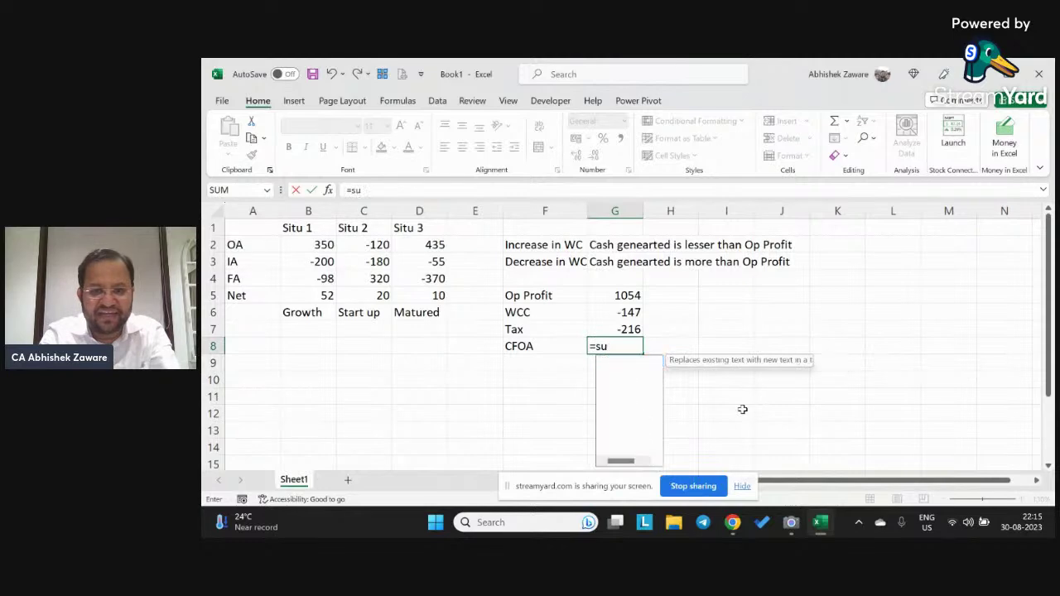
pyautogui.press('Tab')
pyautogui.press('Up')
pyautogui.hotkey('shift', 'Up')
pyautogui.hotkey('shift', 'Up')
pyautogui.press('Return')
pyautogui.press('Up')
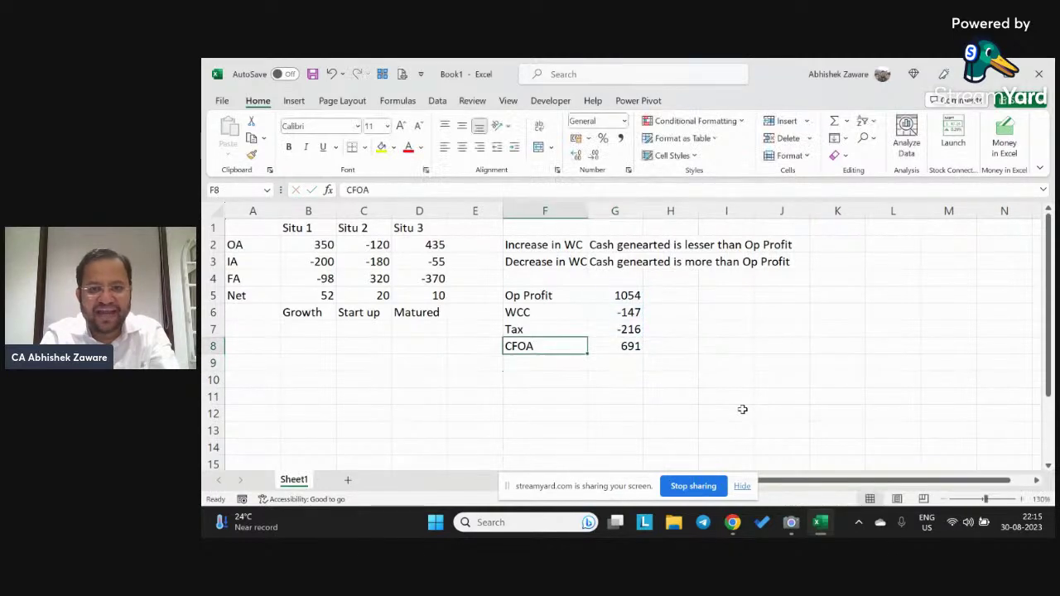
pyautogui.press('Right')
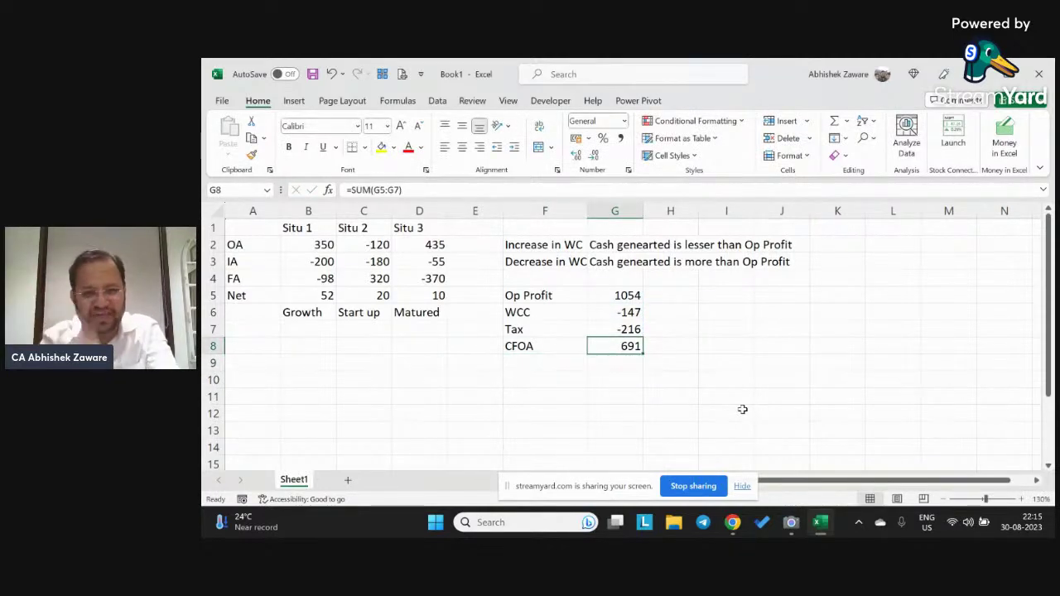
# Switch to Chrome and review Mar 2023 profit from operations, working capital changes and direct taxes in the cash flow table.
pyautogui.hotkey('alt', 'Tab')
pyautogui.scroll(1, 933, 335)
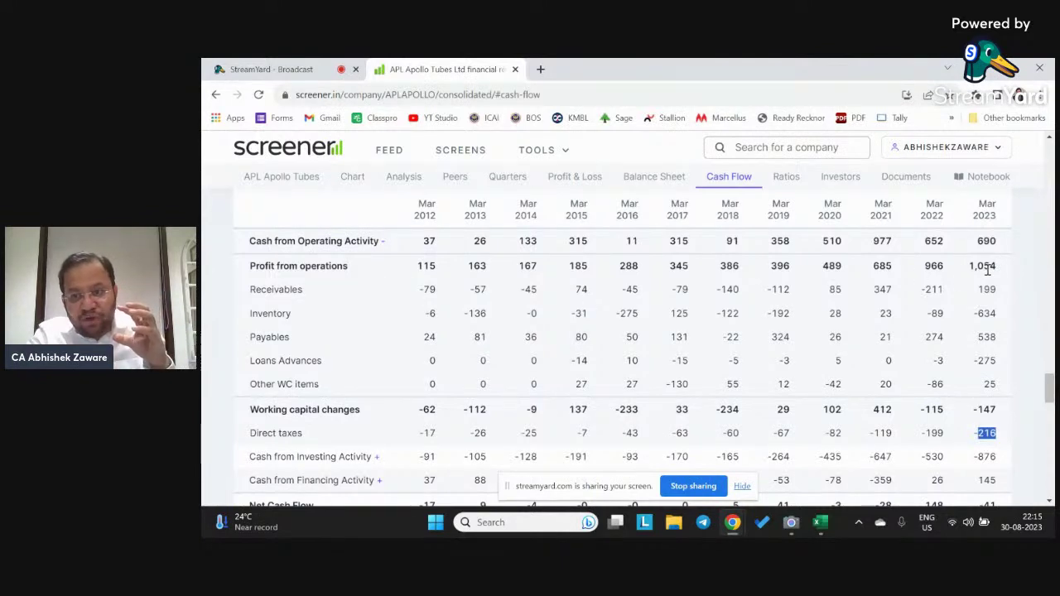
pyautogui.doubleClick(988, 267)
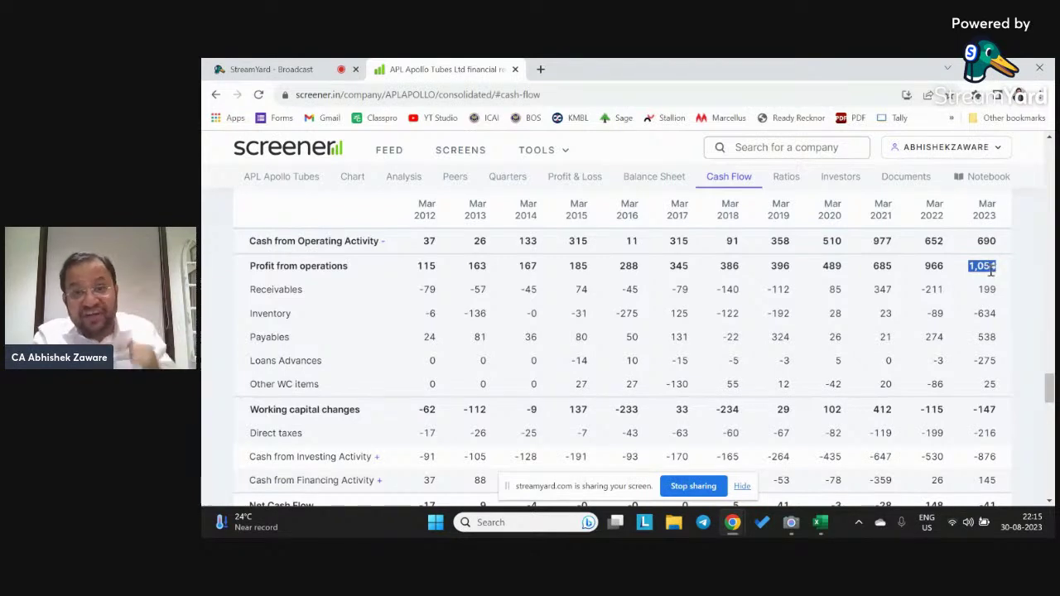
pyautogui.click(980, 411)
pyautogui.doubleClick(982, 411)
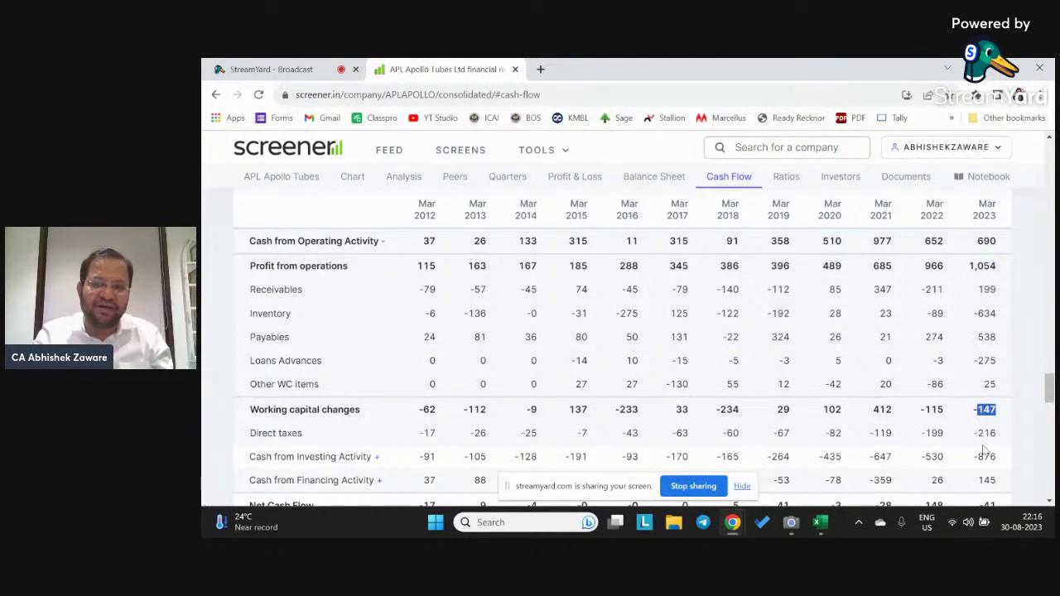
pyautogui.scroll(-1, 984, 455)
pyautogui.doubleClick(987, 377)
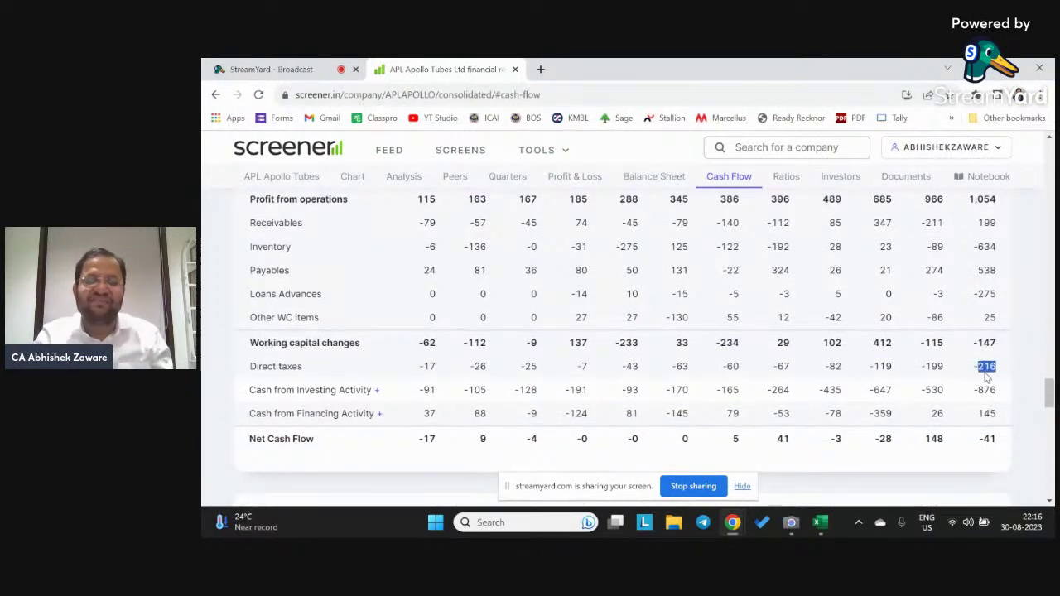
# Collapse the Cash from Operating Activity breakdown and check its Mar 2023 figure.
pyautogui.scroll(3, 986, 377)
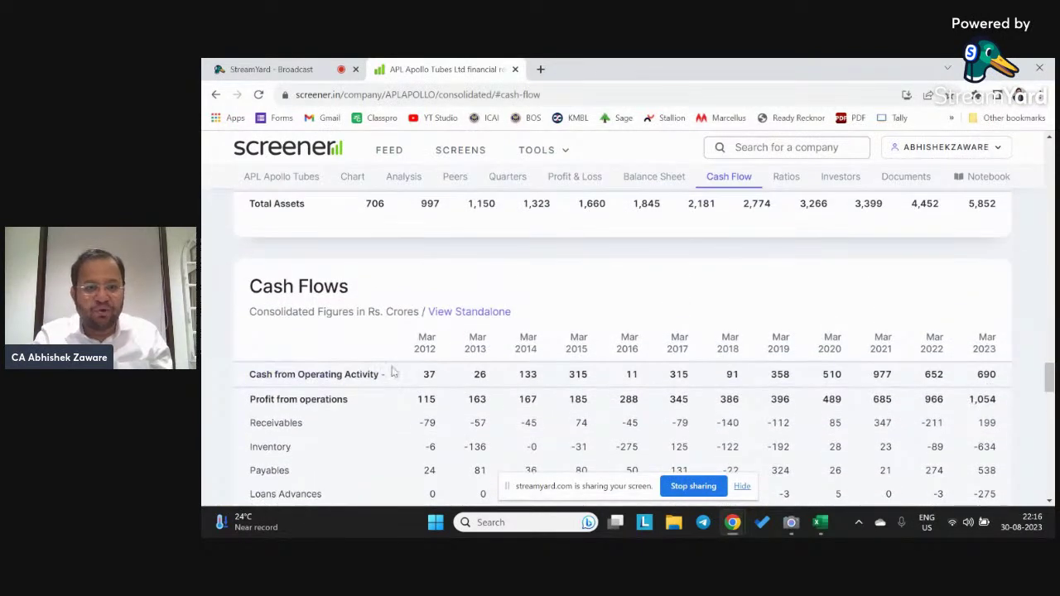
pyautogui.click(384, 380)
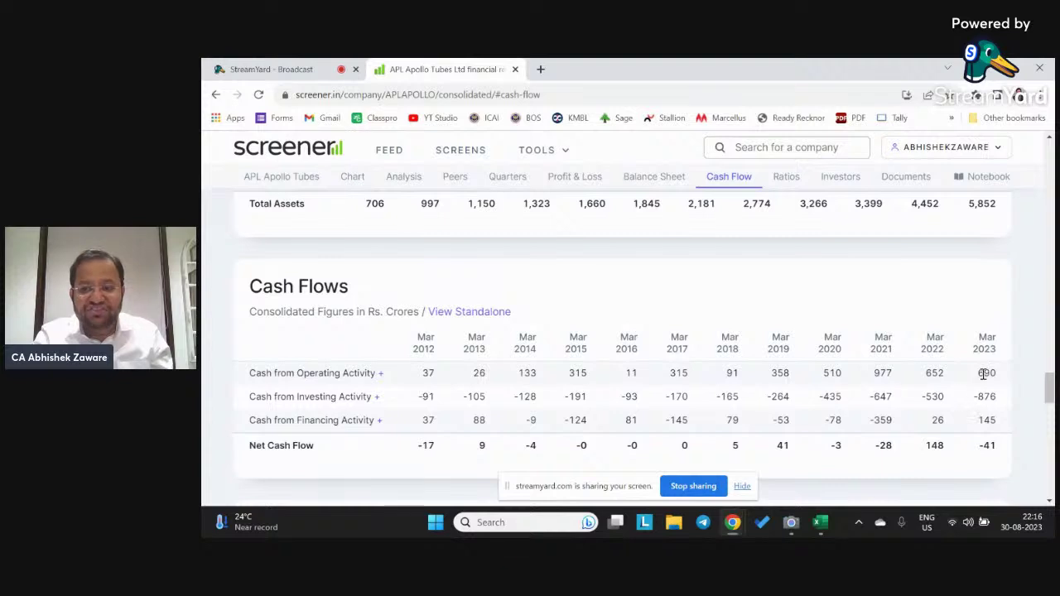
pyautogui.doubleClick(986, 373)
pyautogui.scroll(-2, 986, 374)
pyautogui.scroll(1, 954, 385)
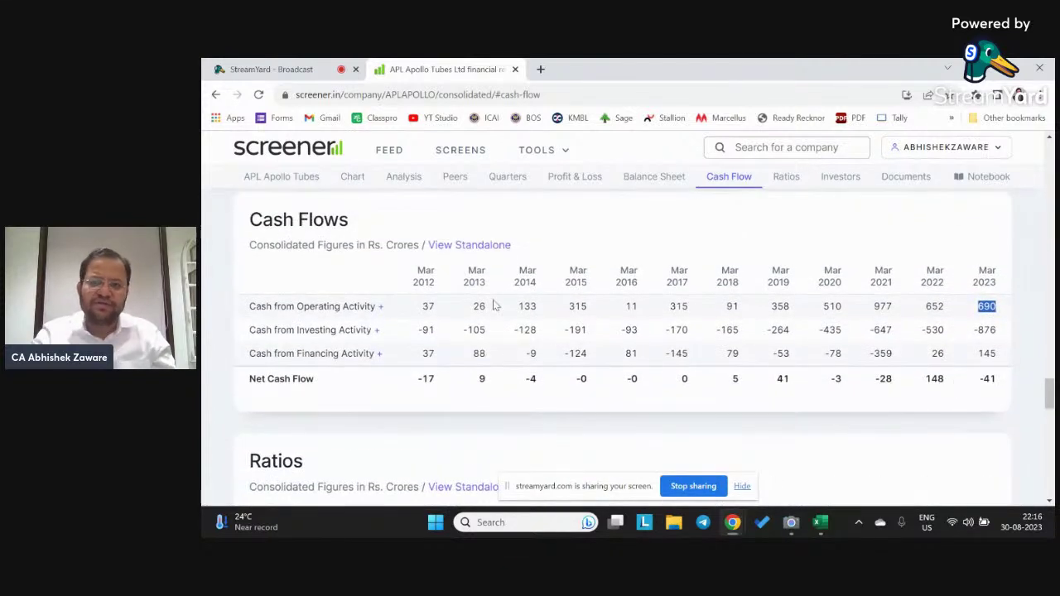
pyautogui.click(976, 298)
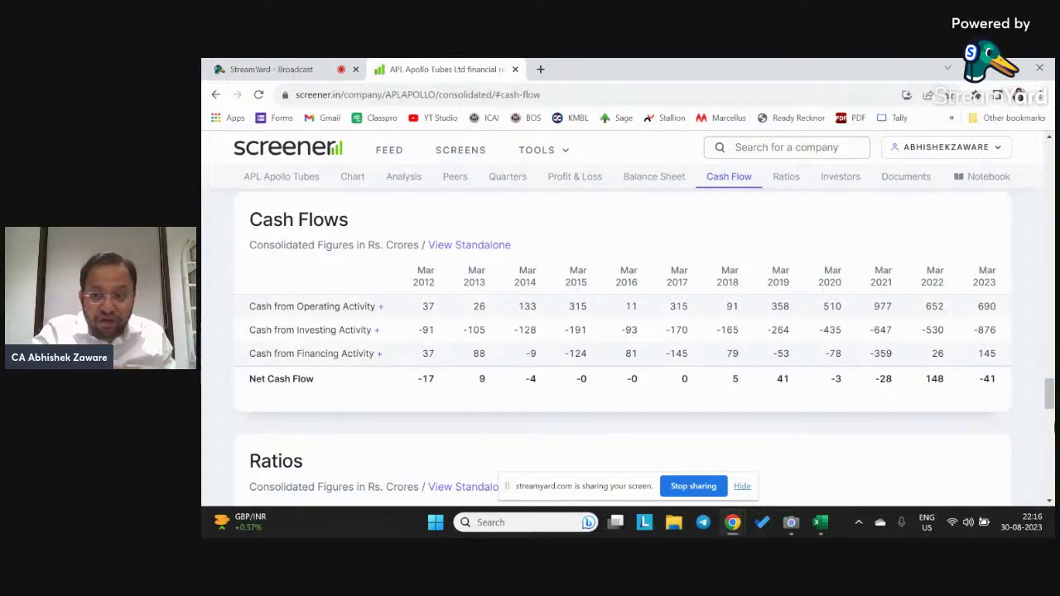
# Expand Cash from Investing Activity, examine the Mar 2023 fixed asset and investment purchases and sales, and collapse the breakdown.
pyautogui.doubleClick(984, 330)
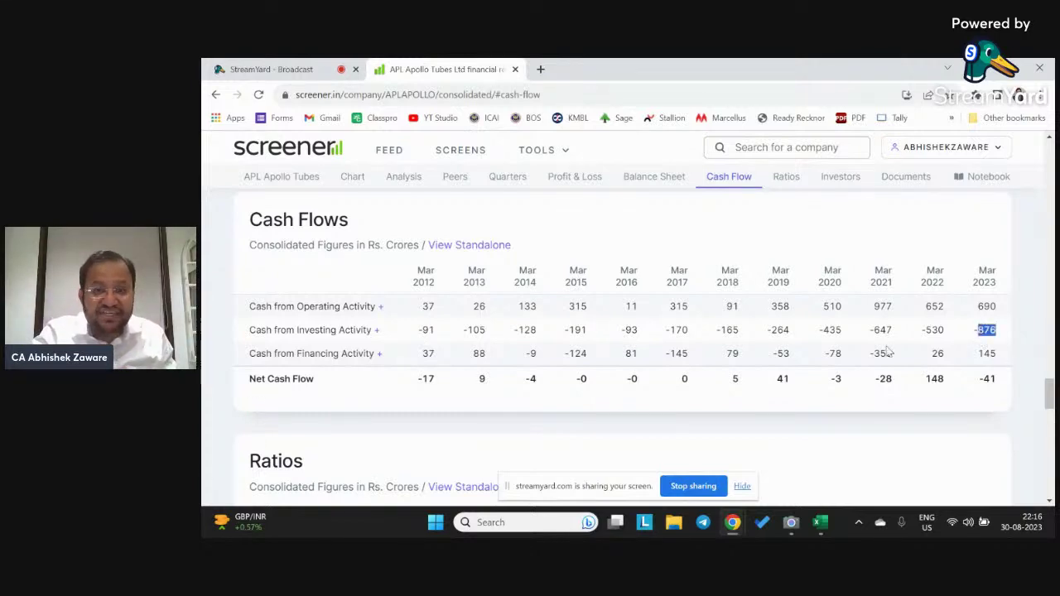
pyautogui.click(375, 330)
pyautogui.scroll(-1, 378, 333)
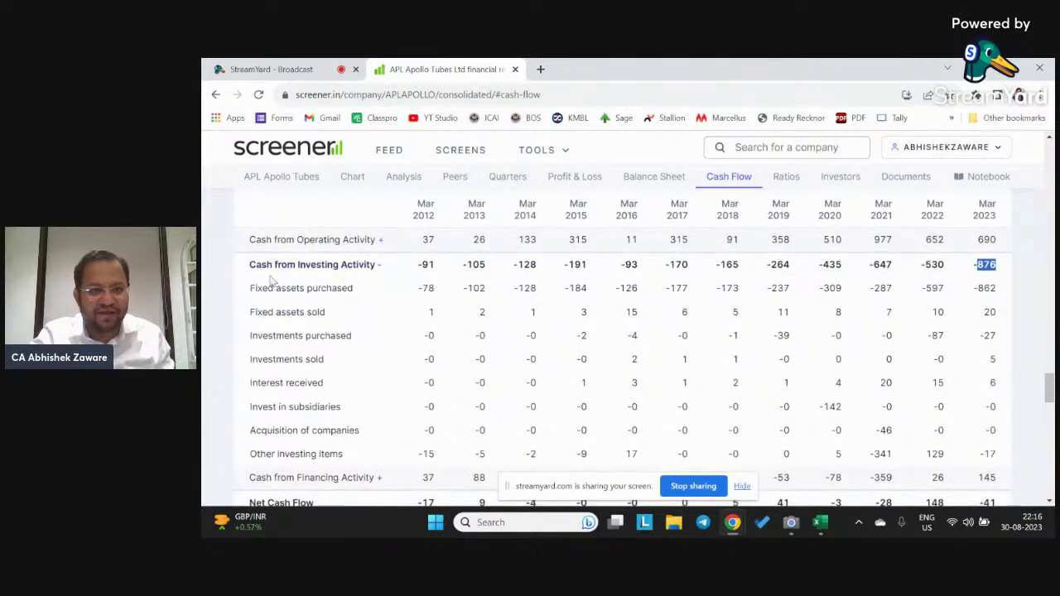
pyautogui.doubleClick(986, 289)
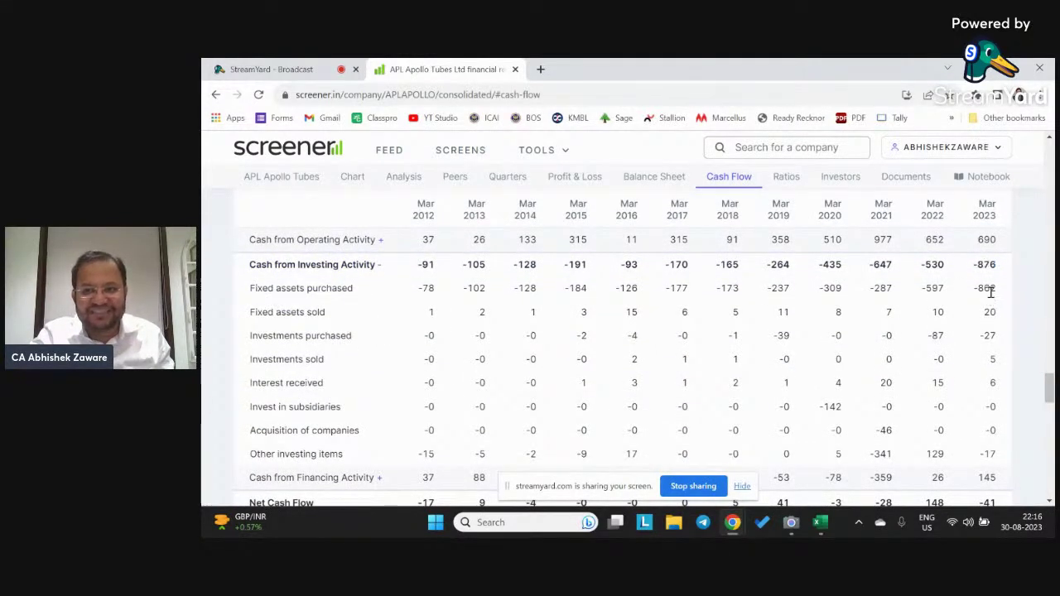
pyautogui.moveTo(986, 337); pyautogui.dragTo(994, 317)
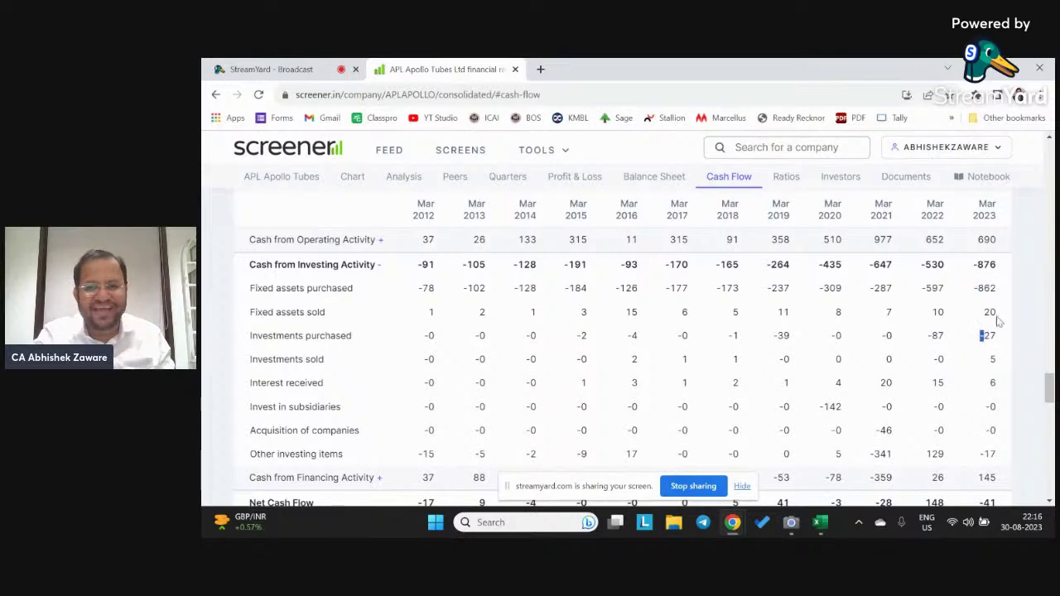
pyautogui.click(995, 312)
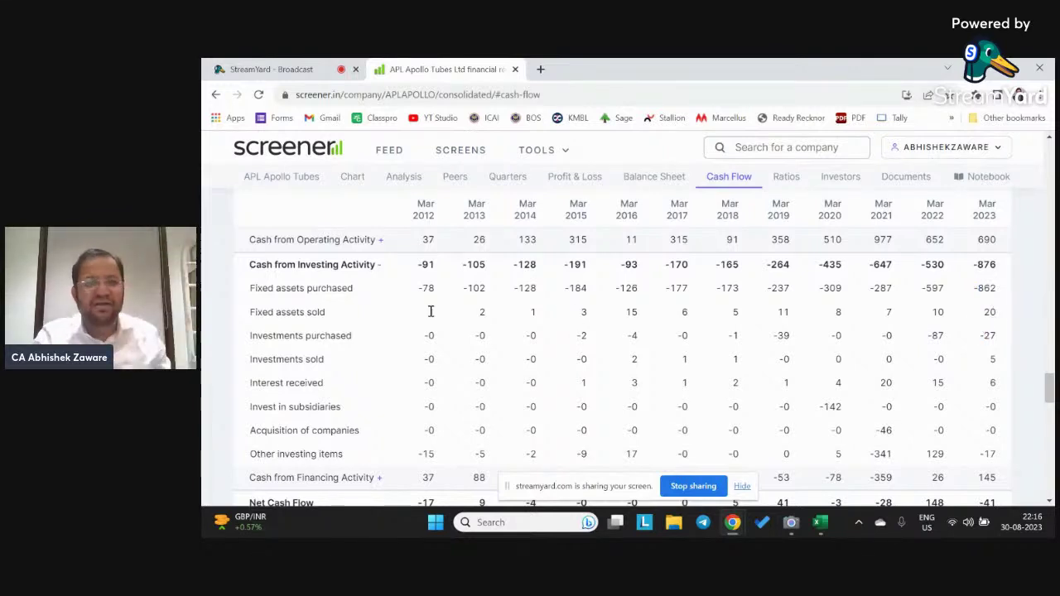
pyautogui.click(379, 267)
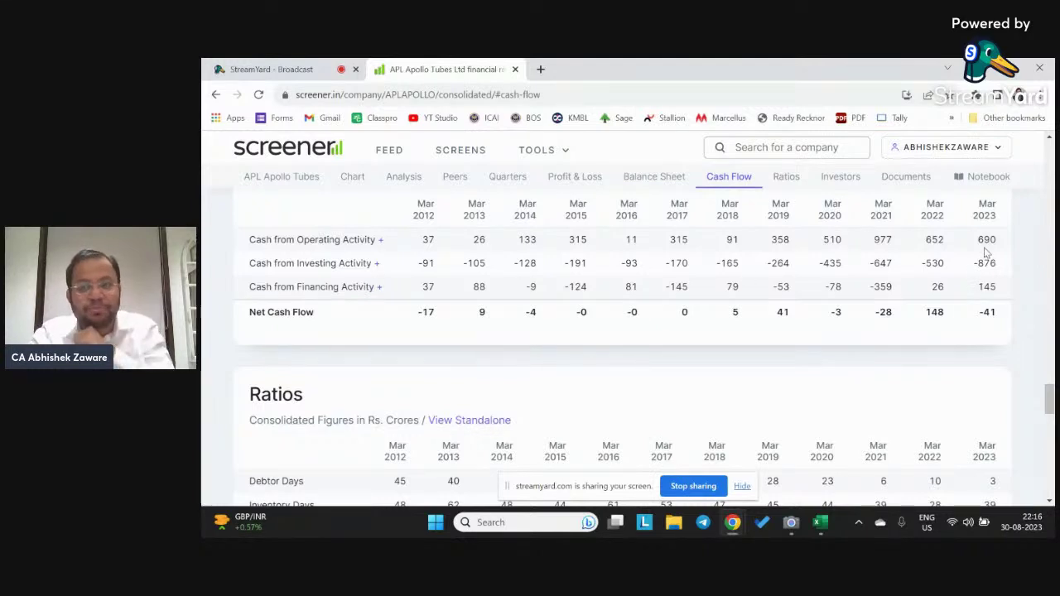
# Expand Cash from Financing Activity, examine the Mar 2023 proceeds and repayment of borrowings against the total, and collapse the breakdown.
pyautogui.click(377, 288)
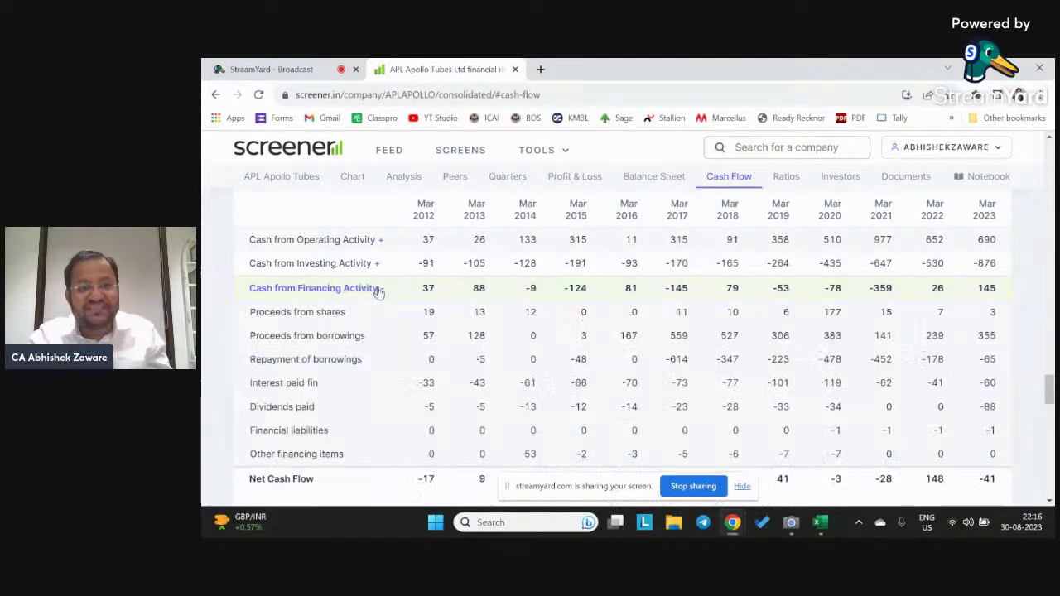
pyautogui.doubleClick(322, 336)
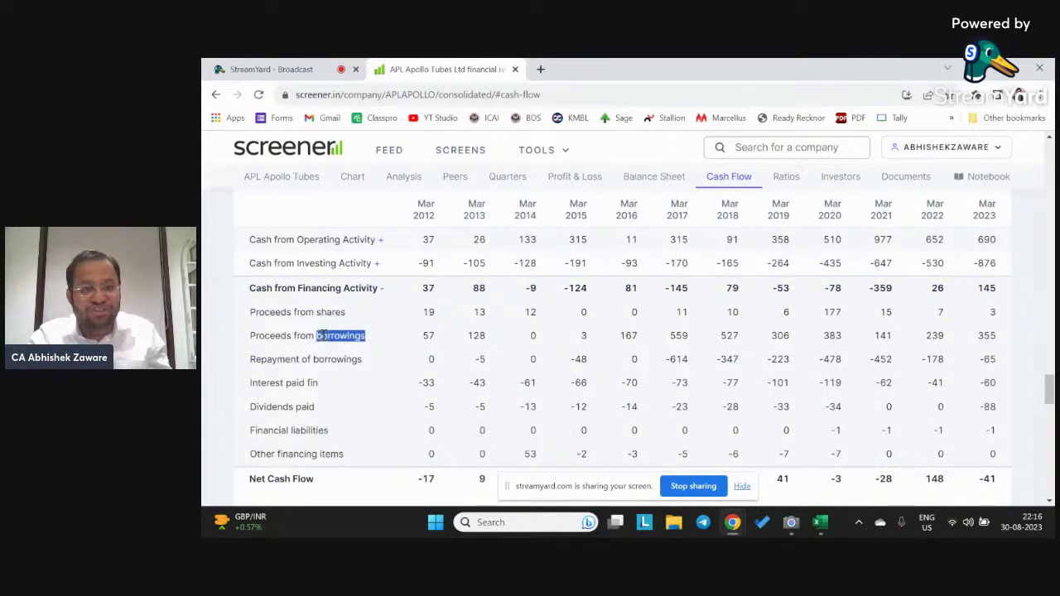
pyautogui.tripleClick(321, 335)
pyautogui.doubleClick(987, 335)
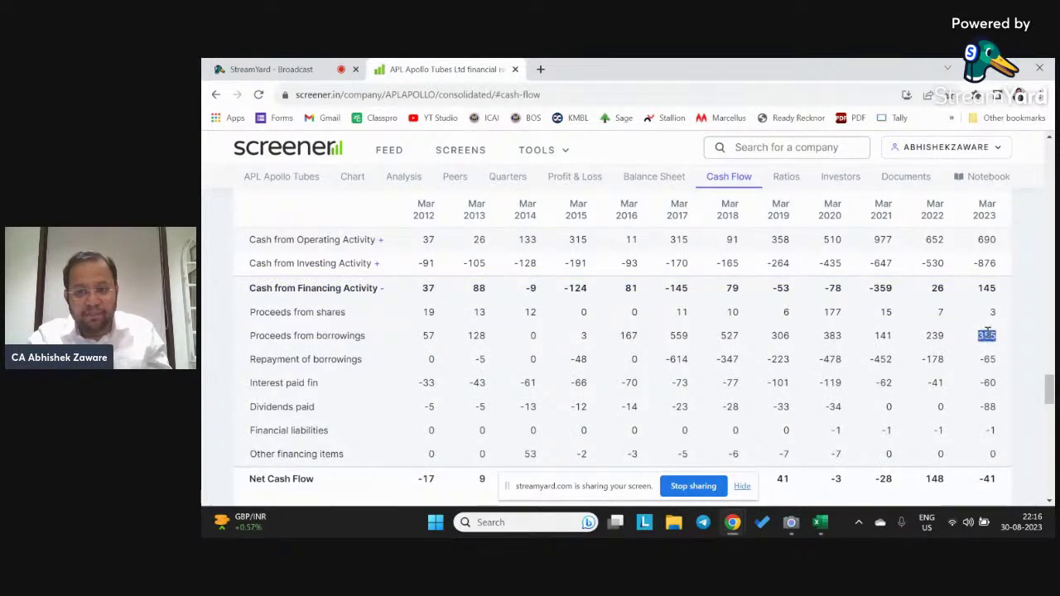
pyautogui.click(989, 358)
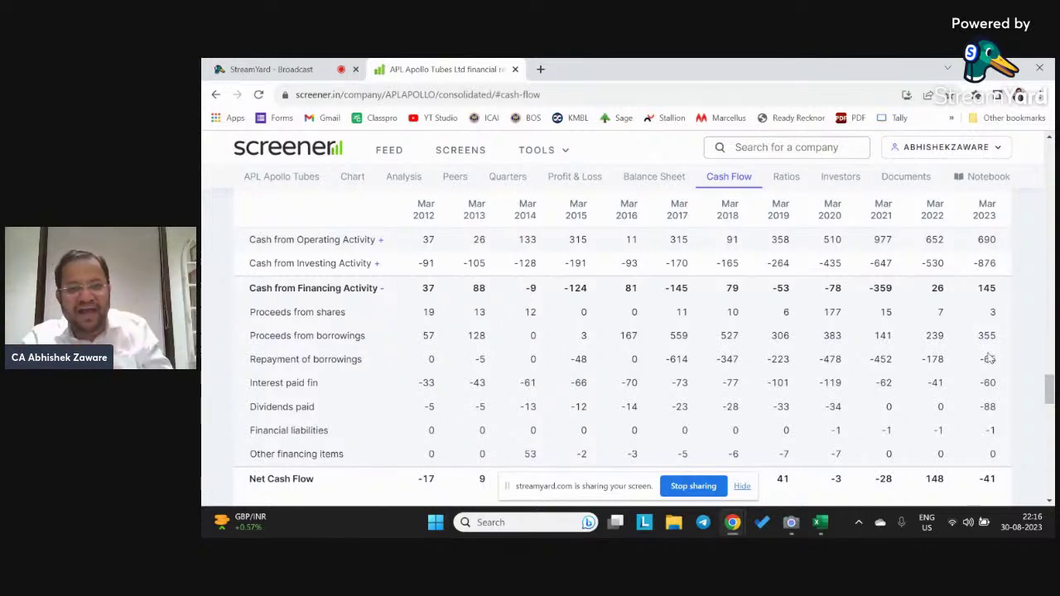
pyautogui.doubleClick(985, 290)
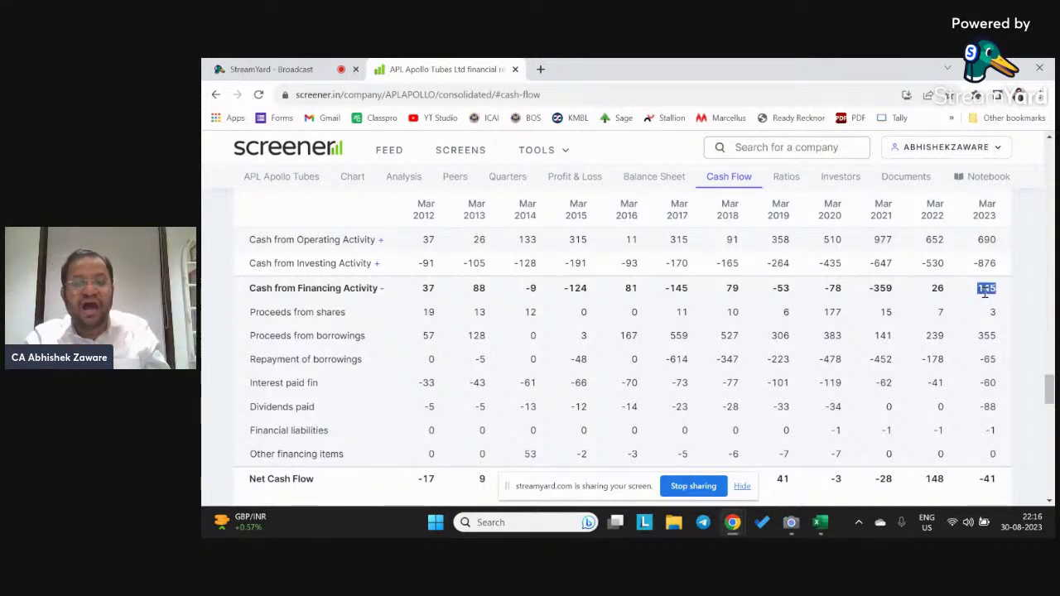
pyautogui.click(378, 293)
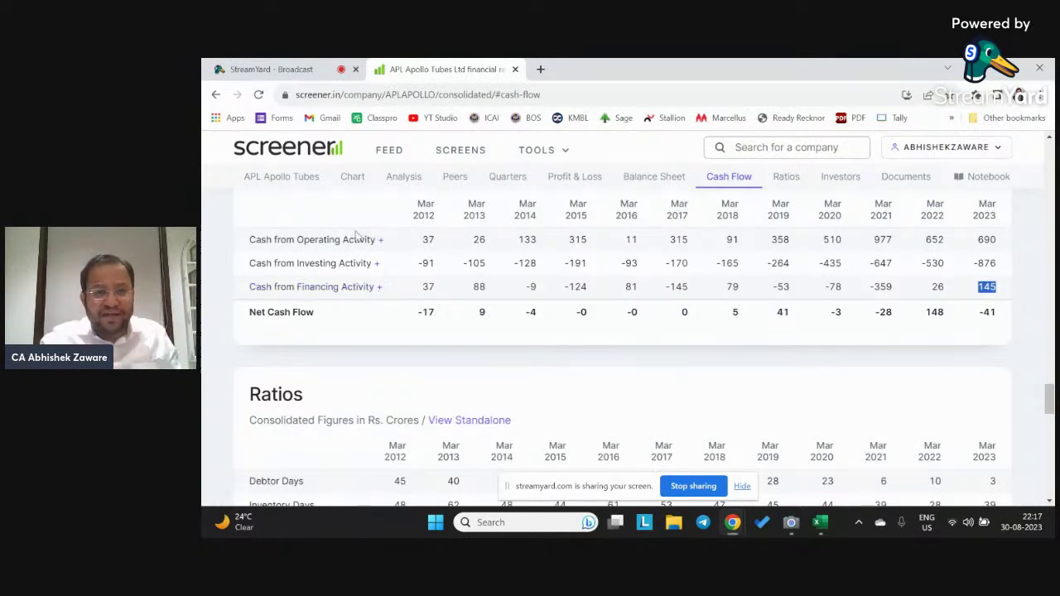
# Expand Cash from Operating Activity and compare Mar 2023 profit from operations with the operating profit in the Profit & Loss statement.
pyautogui.click(380, 241)
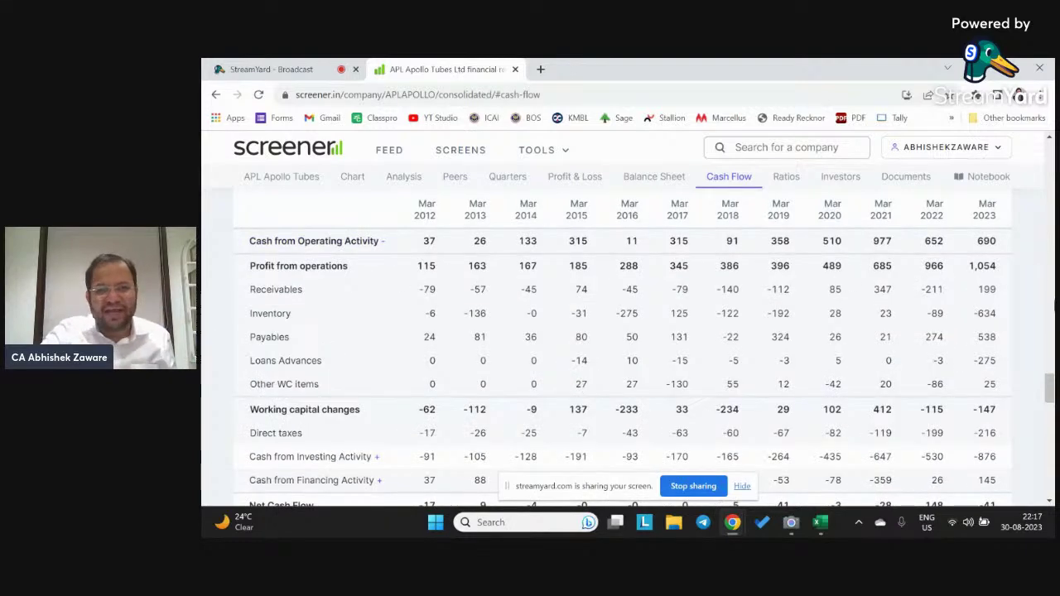
pyautogui.doubleClick(990, 263)
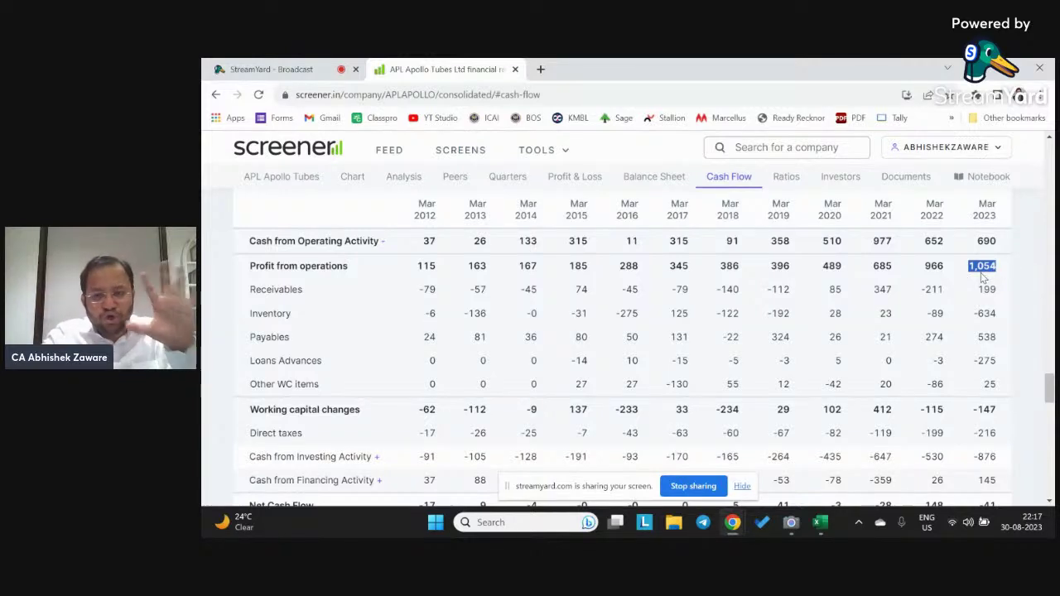
pyautogui.scroll(8, 986, 286)
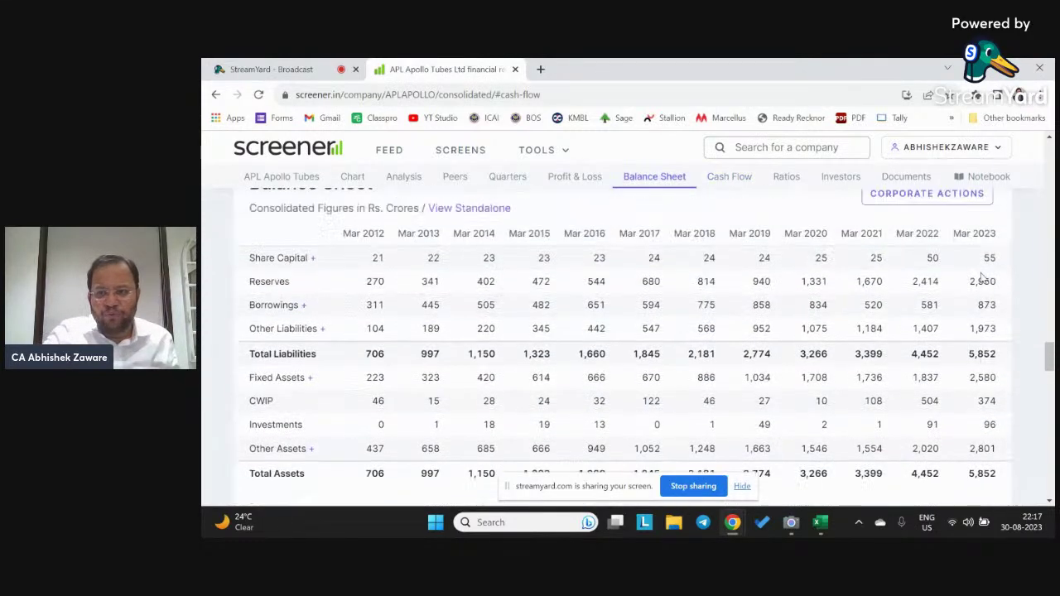
pyautogui.scroll(-2, 996, 296)
pyautogui.scroll(3, 787, 249)
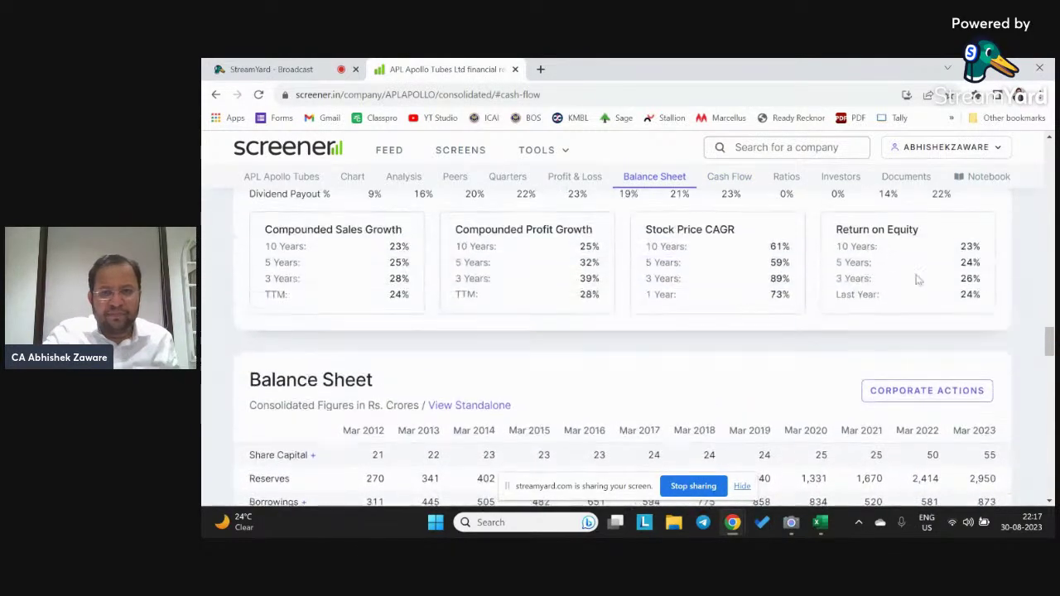
pyautogui.click(574, 176)
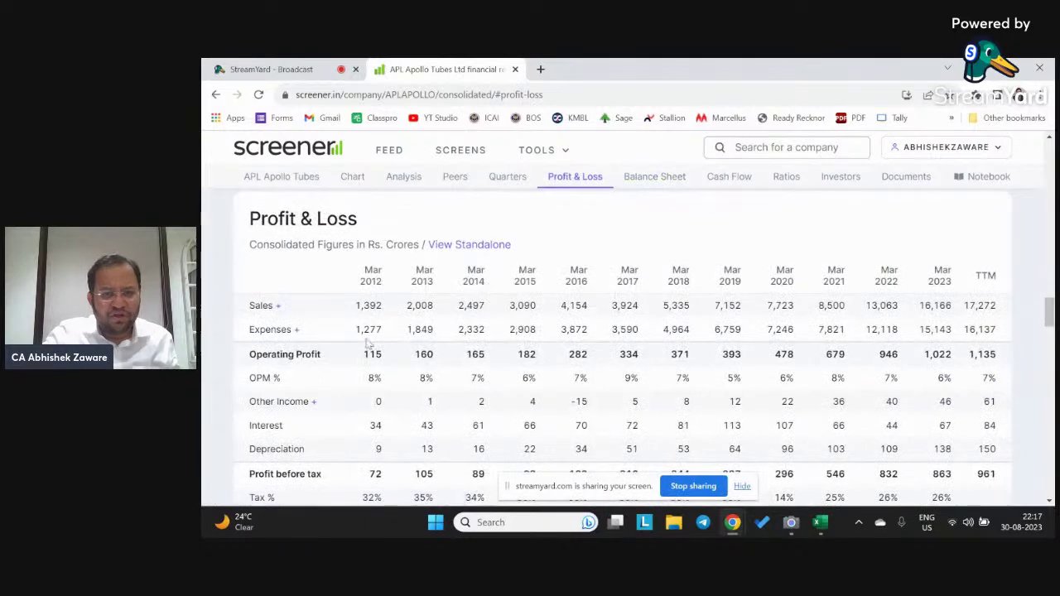
pyautogui.doubleClick(931, 356)
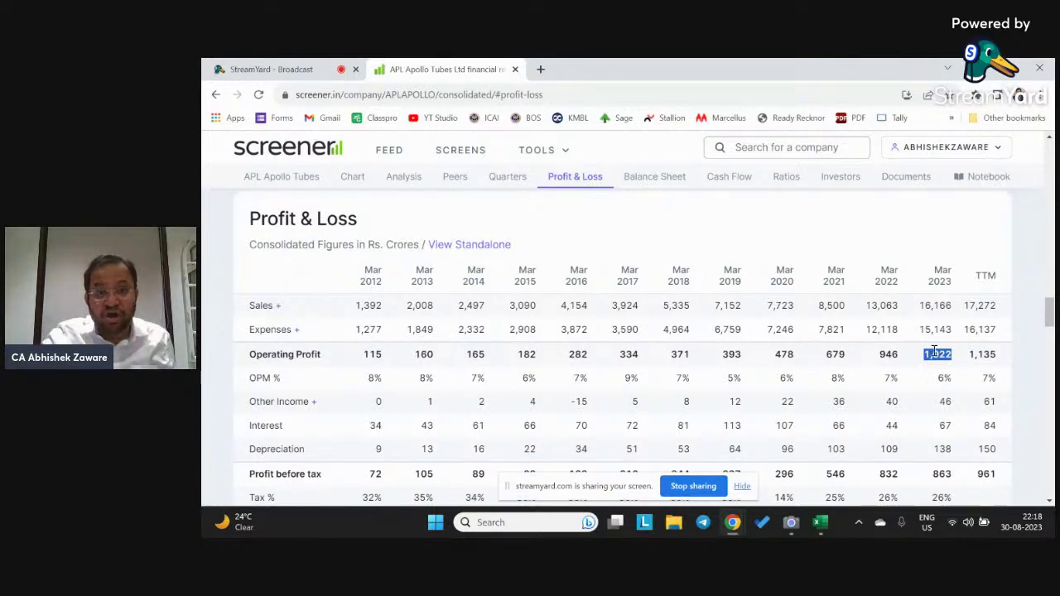
# Return to the cash flow table and compare Mar 2023 profit from operations with Cash from Operating Activity.
pyautogui.scroll(-8, 935, 353)
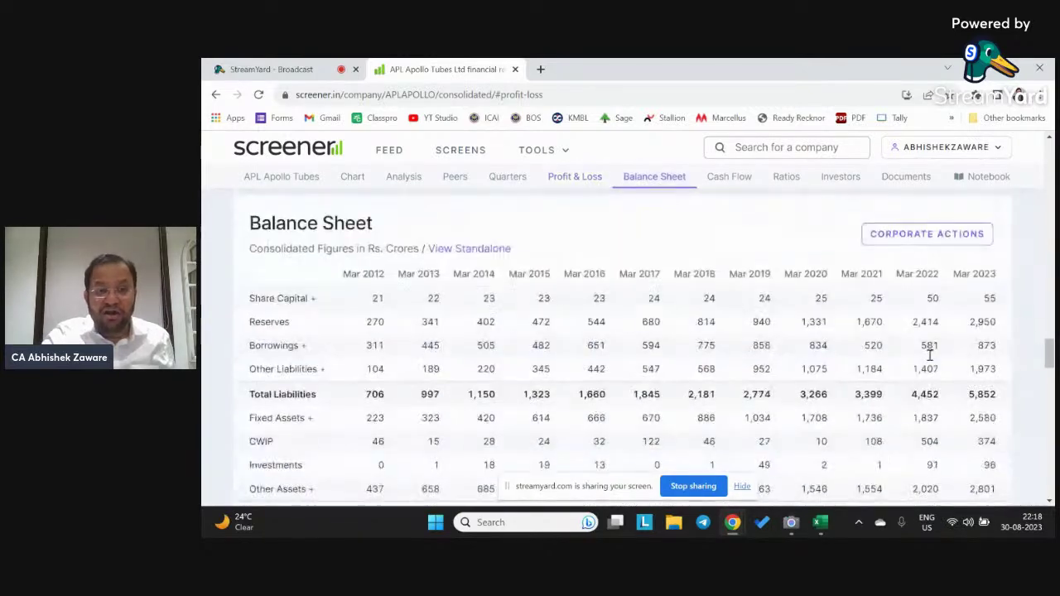
pyautogui.scroll(-5, 930, 355)
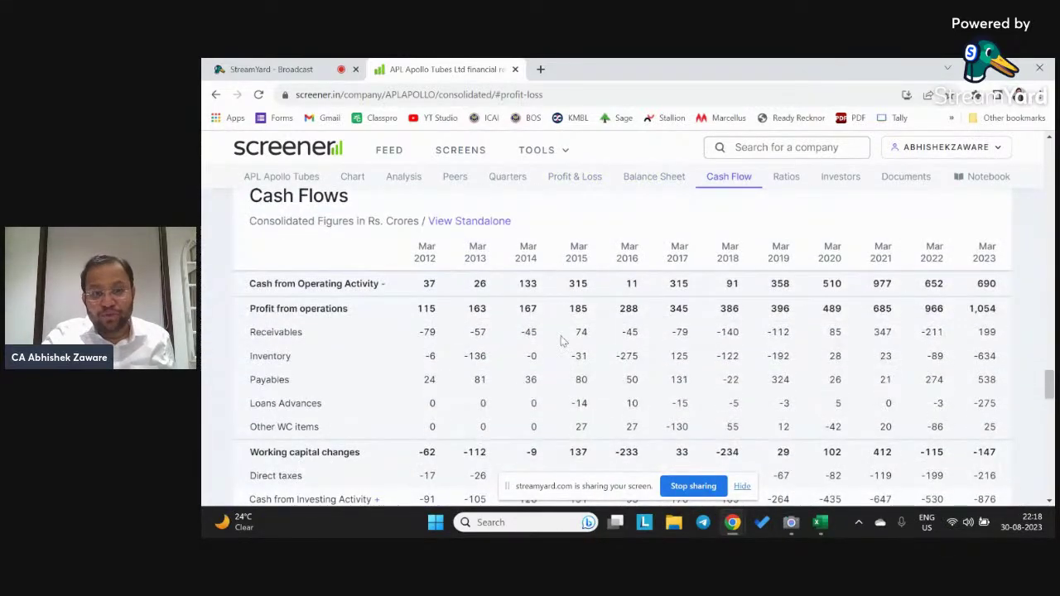
pyautogui.doubleClick(983, 308)
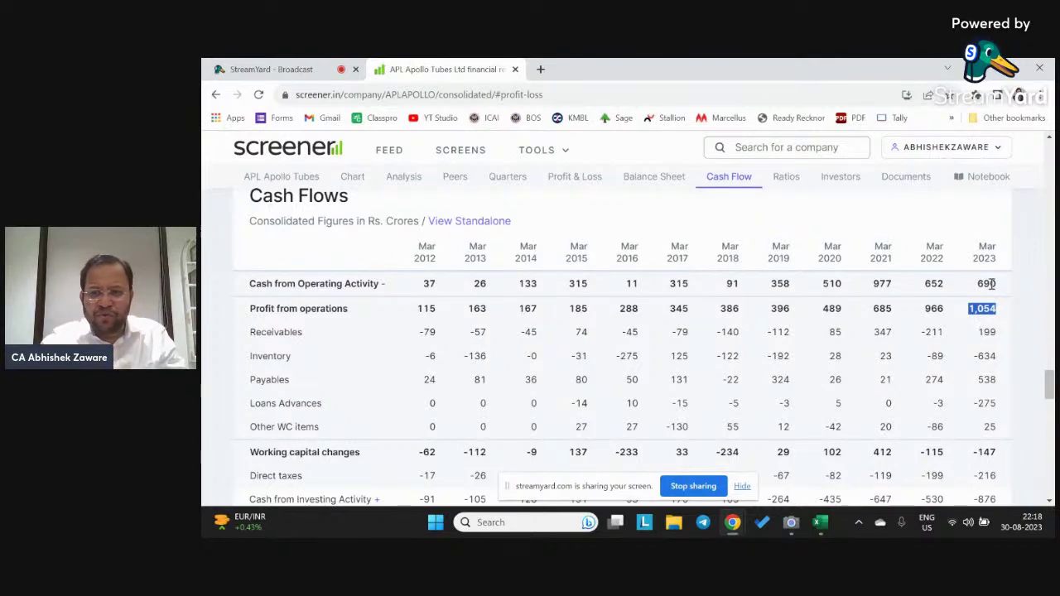
pyautogui.doubleClick(989, 284)
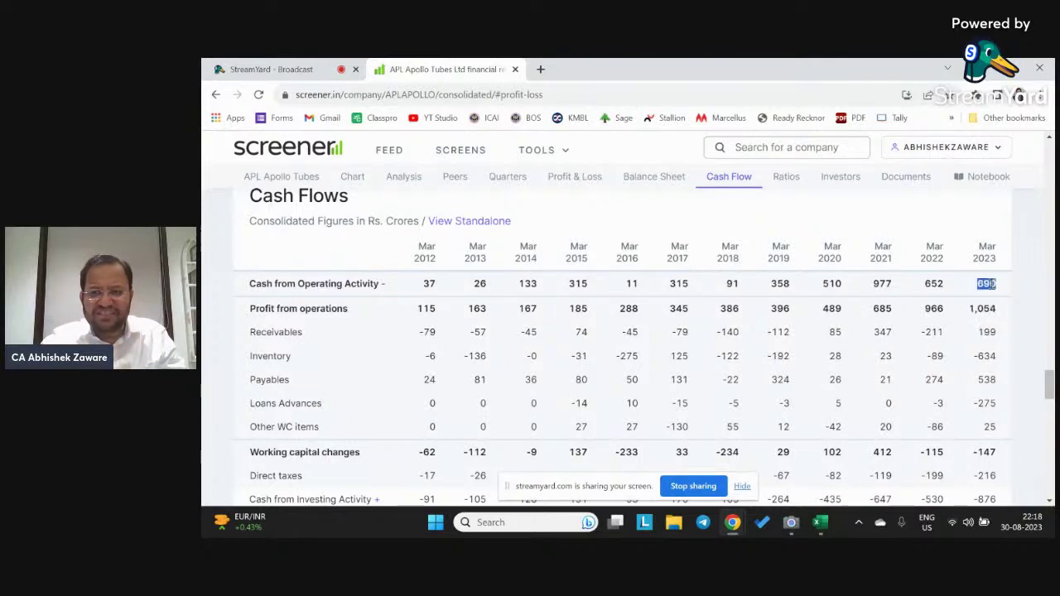
# Collapse the Operating Activity breakdown, expand Cash from Investing Activity, and examine the Mar 2023 fixed assets purchased and sold.
pyautogui.click(380, 284)
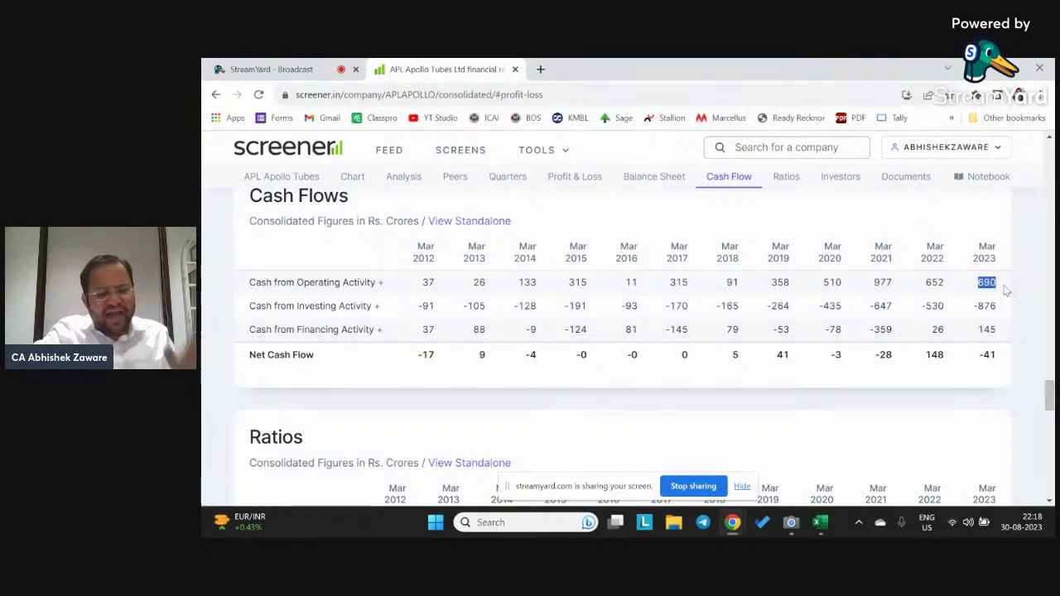
pyautogui.click(376, 311)
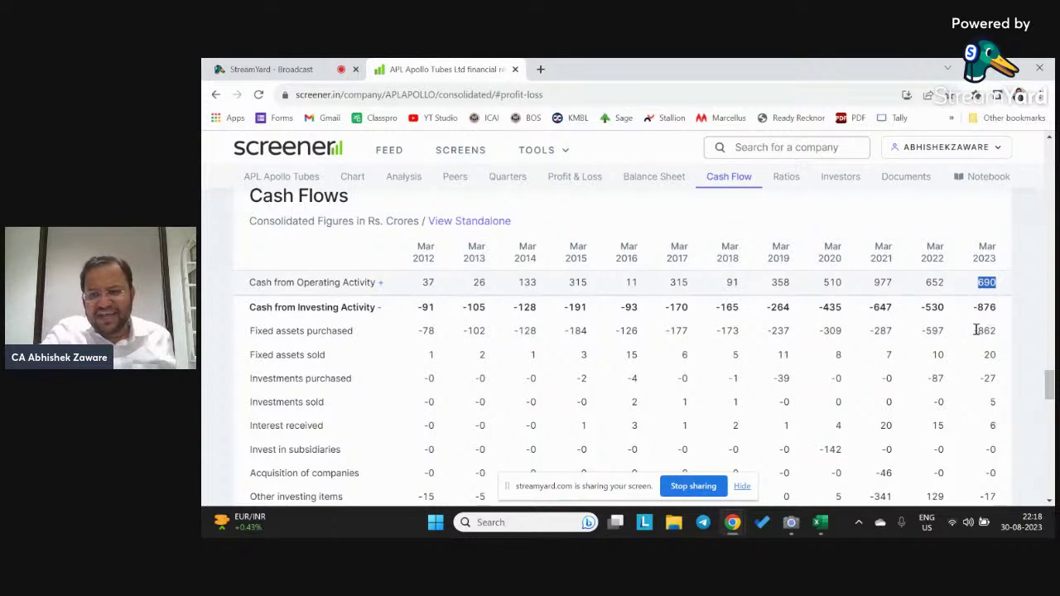
pyautogui.moveTo(978, 331); pyautogui.dragTo(1009, 358)
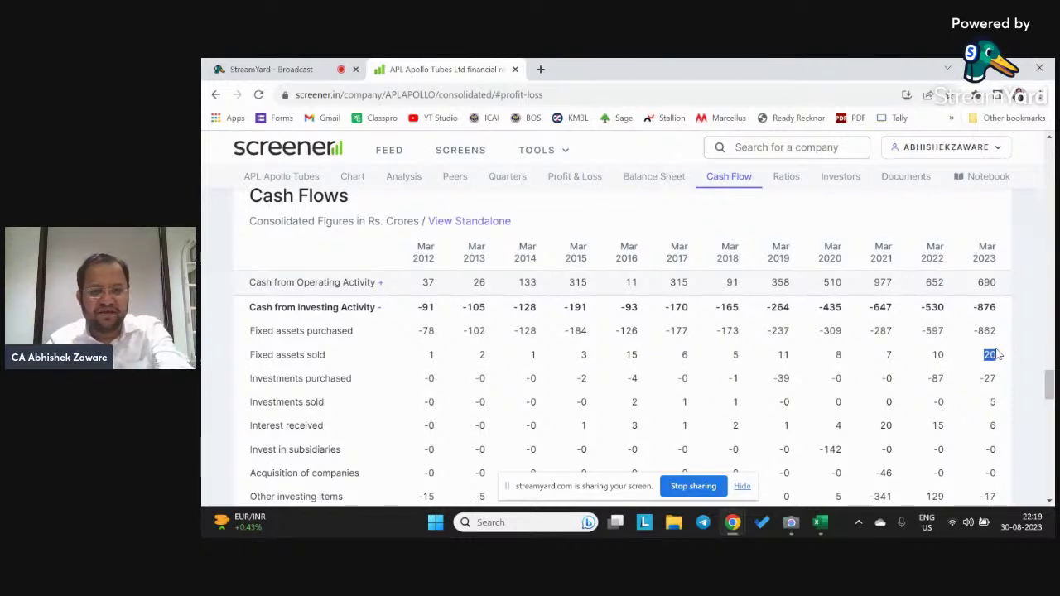
# Switch to Excel and enter the label CFOA in I5 with the value 690 in J5.
pyautogui.hotkey('alt', 'Tab')
pyautogui.press('Right')
pyautogui.press('Right')
pyautogui.press('Up')
pyautogui.press('Up')
pyautogui.press('Up')
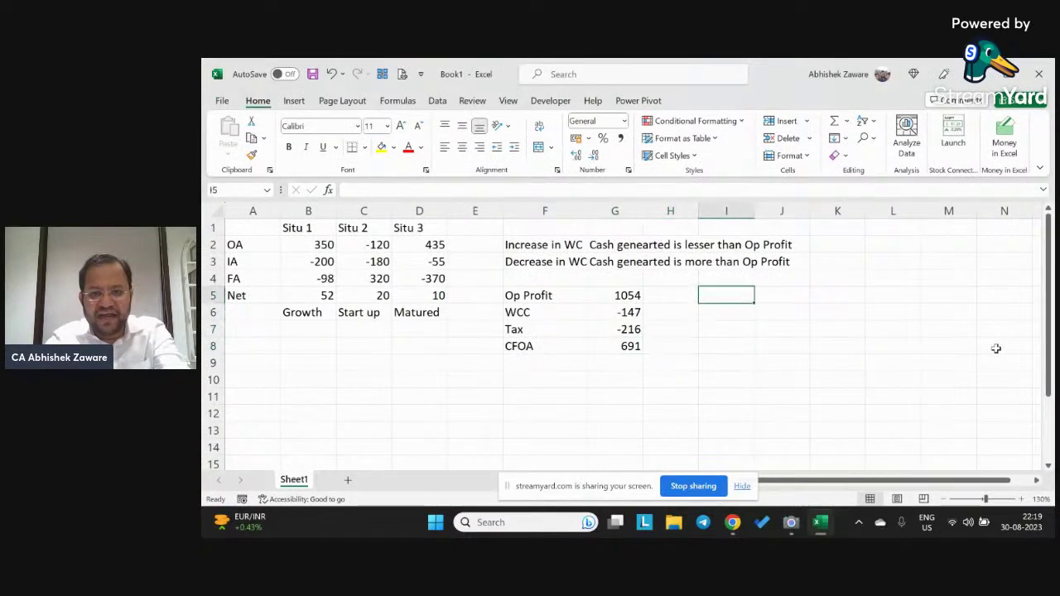
pyautogui.write('CFO')
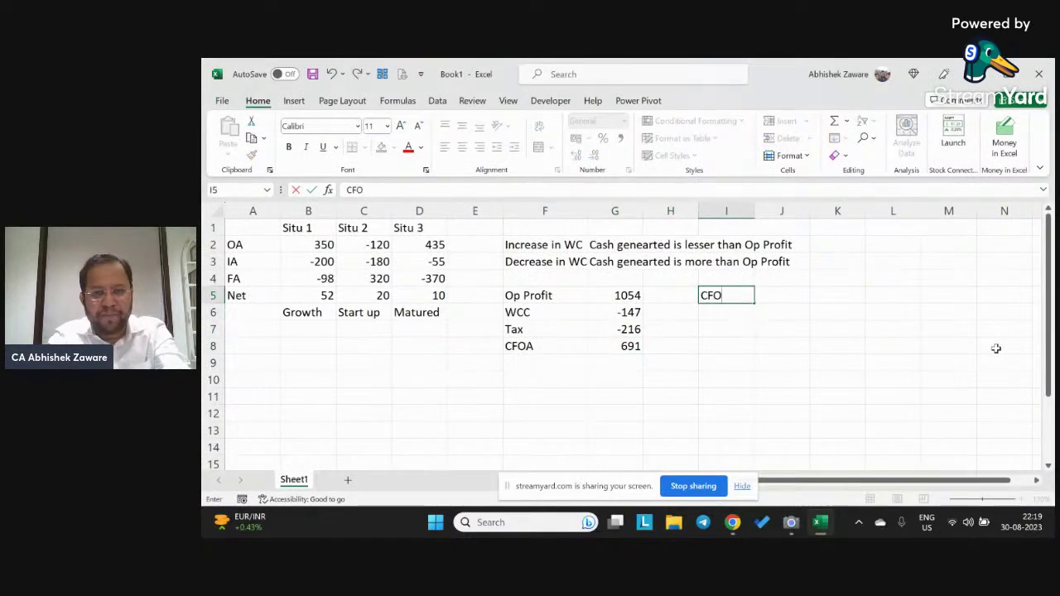
pyautogui.write('A')
pyautogui.press('Right')
pyautogui.write('6')
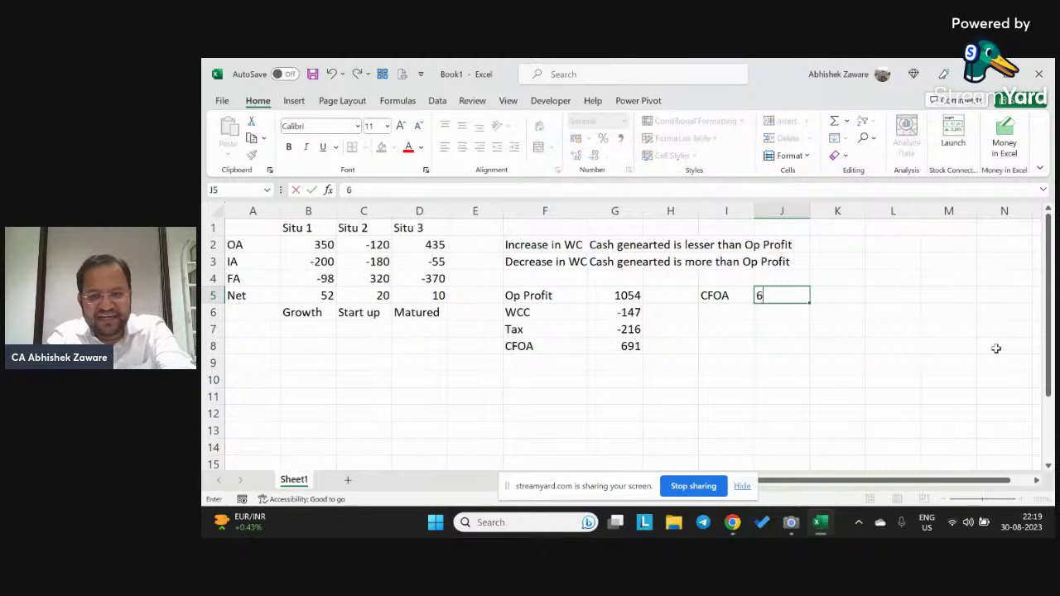
pyautogui.write('90')
pyautogui.press('Return')
# Add a Capex row below CFOA with the label in I6 and -862 in J6.
pyautogui.press('Left')
pyautogui.write('CFOA')
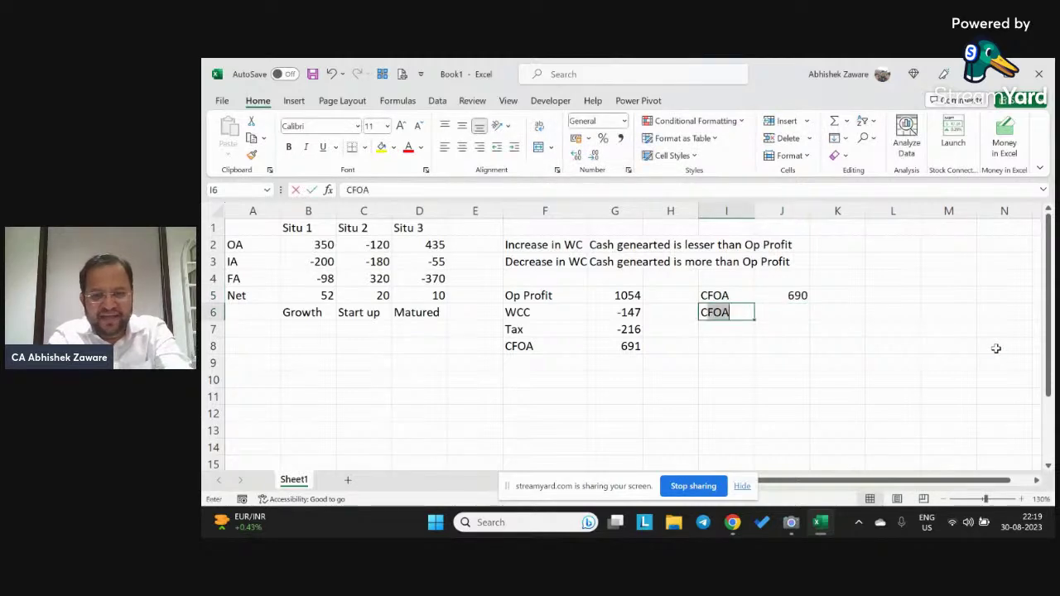
pyautogui.write('apex')
pyautogui.press('Right')
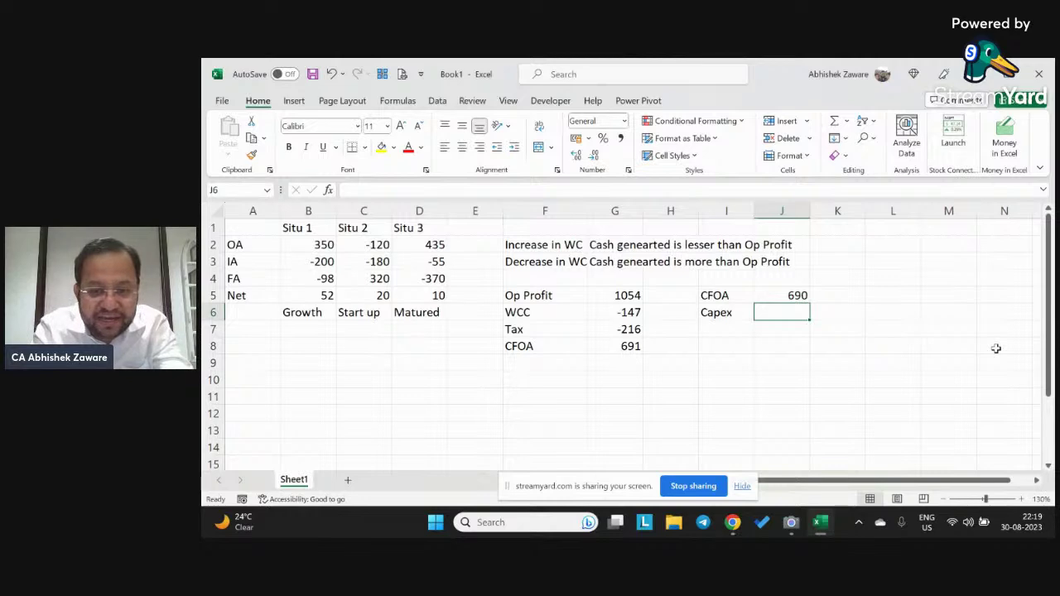
pyautogui.write('-8')
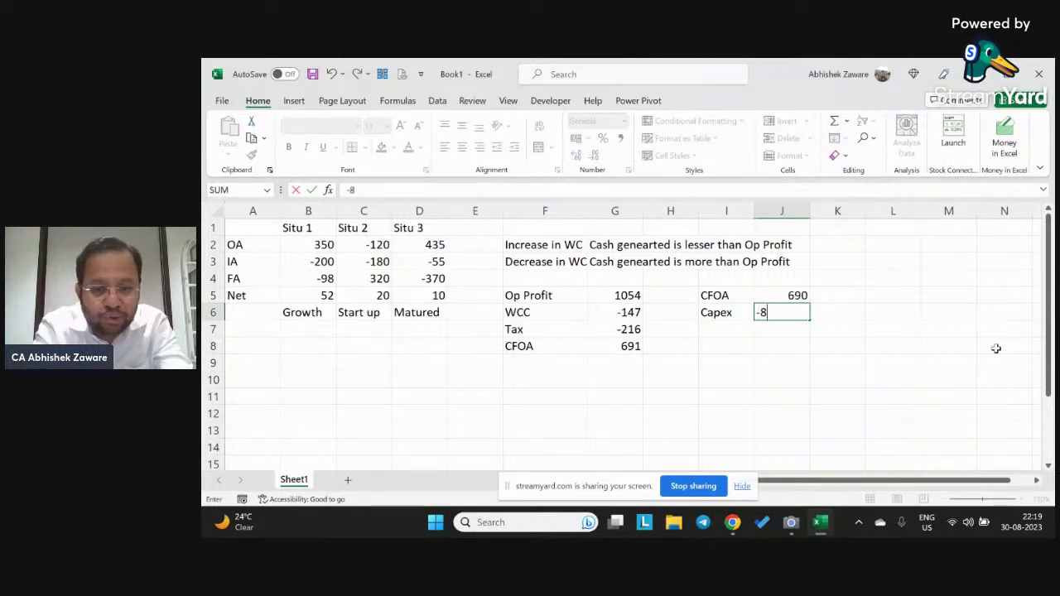
pyautogui.write('62')
pyautogui.press('Return')
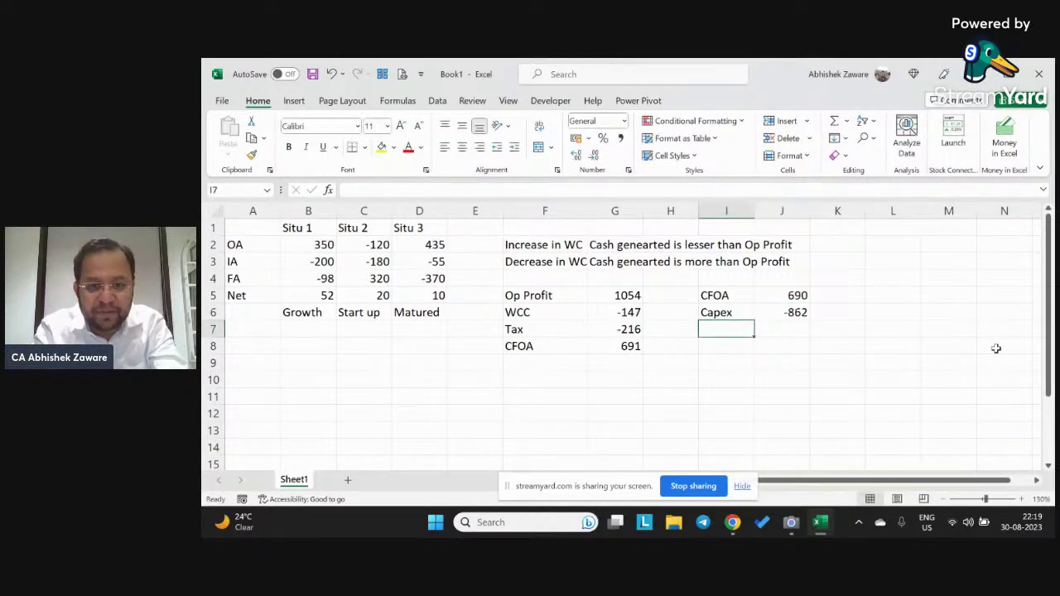
# Add an FCF row in I7 and calculate it in J7 with the formula =J5+J6.
pyautogui.write('FCF')
pyautogui.press('Tab')
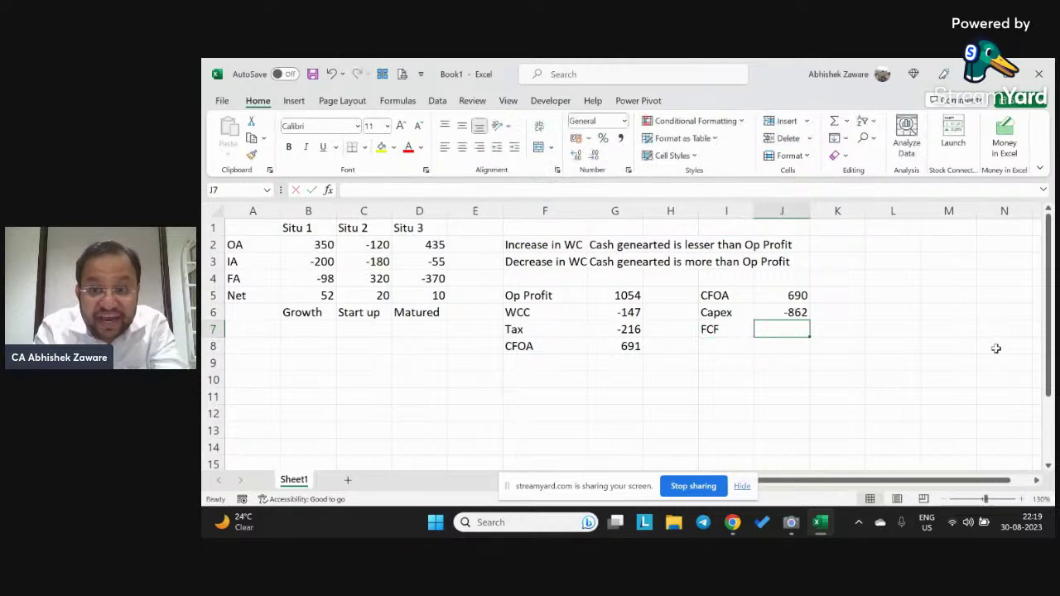
pyautogui.write('=')
pyautogui.press('Up')
pyautogui.press('Up')
pyautogui.write('+')
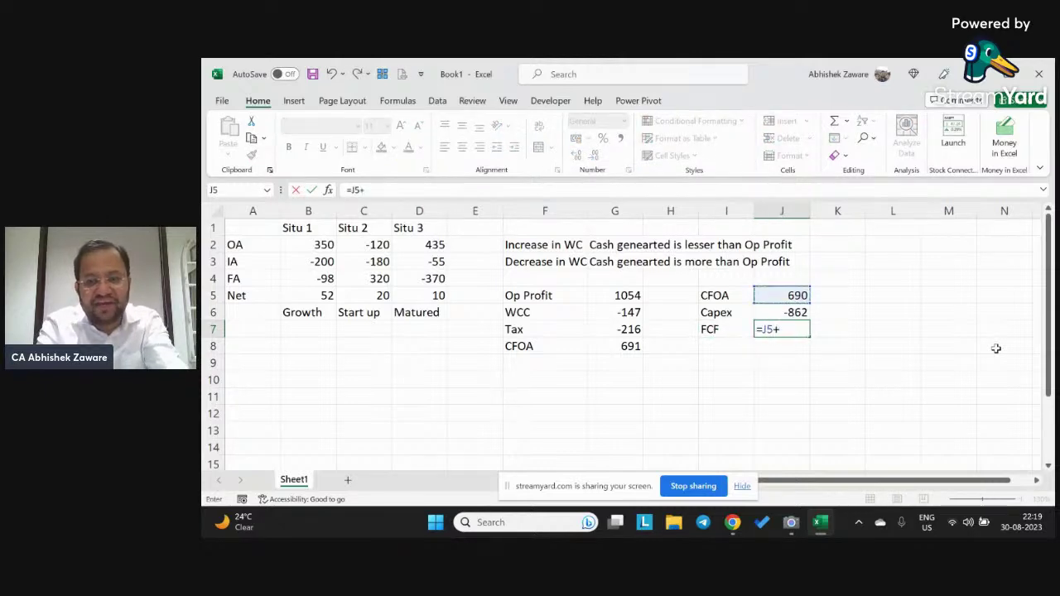
pyautogui.press('Up')
pyautogui.hotkey('shift', 'Tab')
pyautogui.press('Tab')
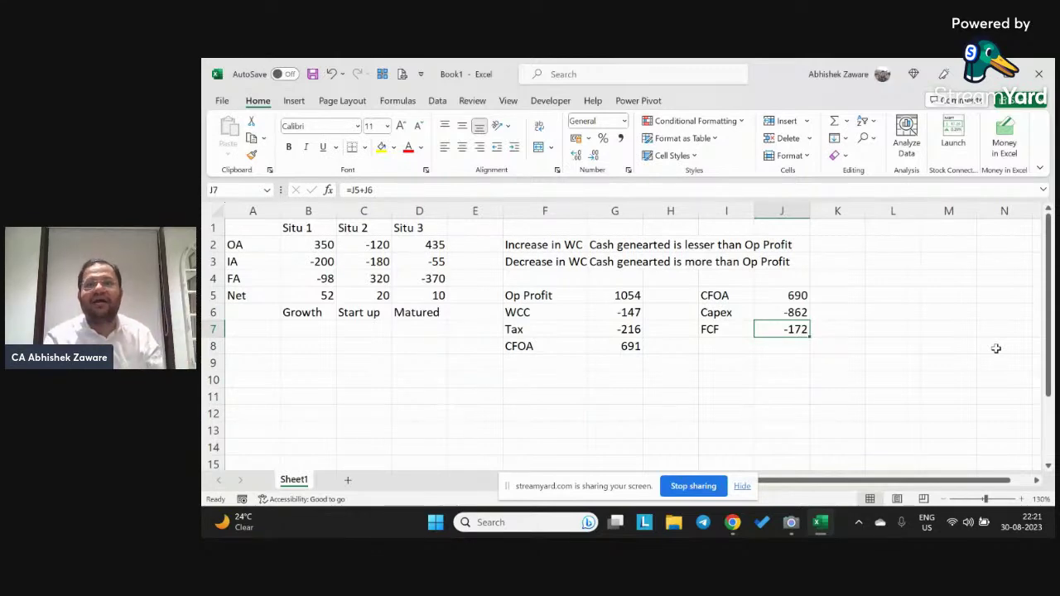
# Review the CFOA and Capex amounts that feed the FCF calculation.
pyautogui.press('Up')
pyautogui.press('Up')
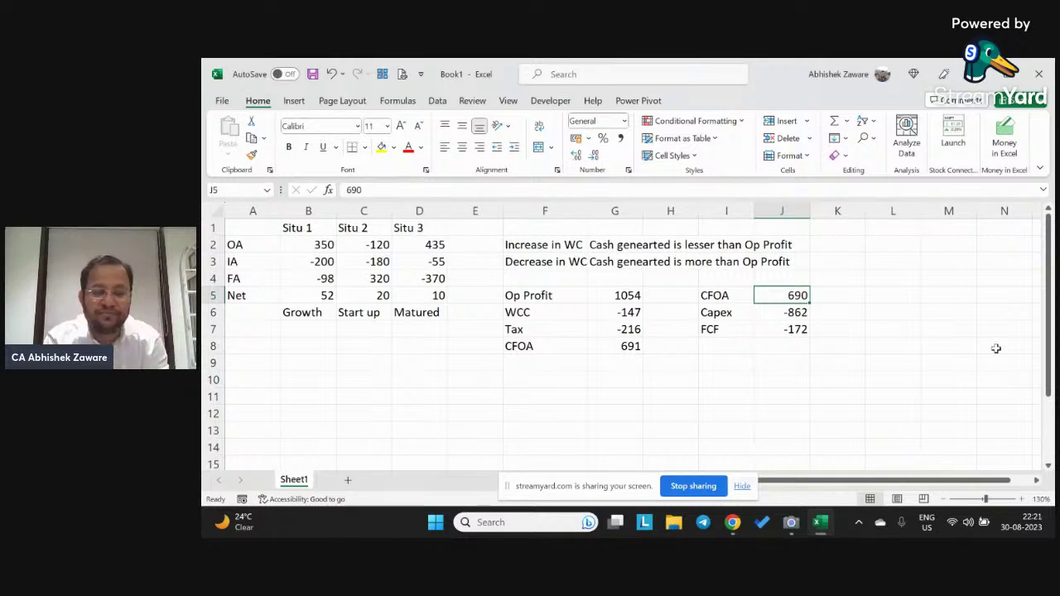
pyautogui.press('Down')
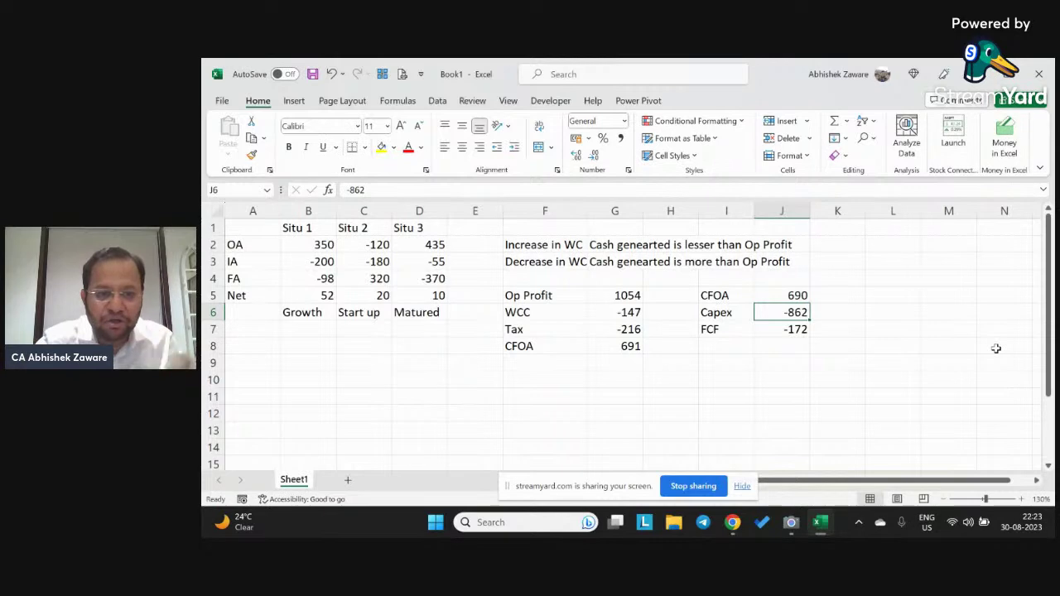
# Switch to Chrome, search Screener for "hindu" and open the Hindustan Unilever Ltd company page.
pyautogui.click(733, 524)
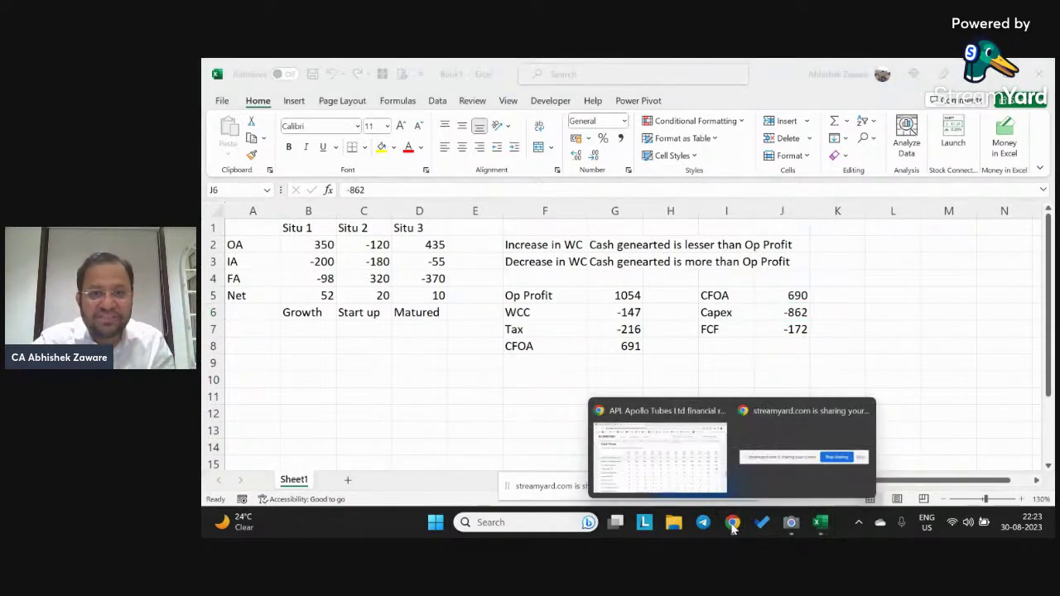
pyautogui.click(700, 447)
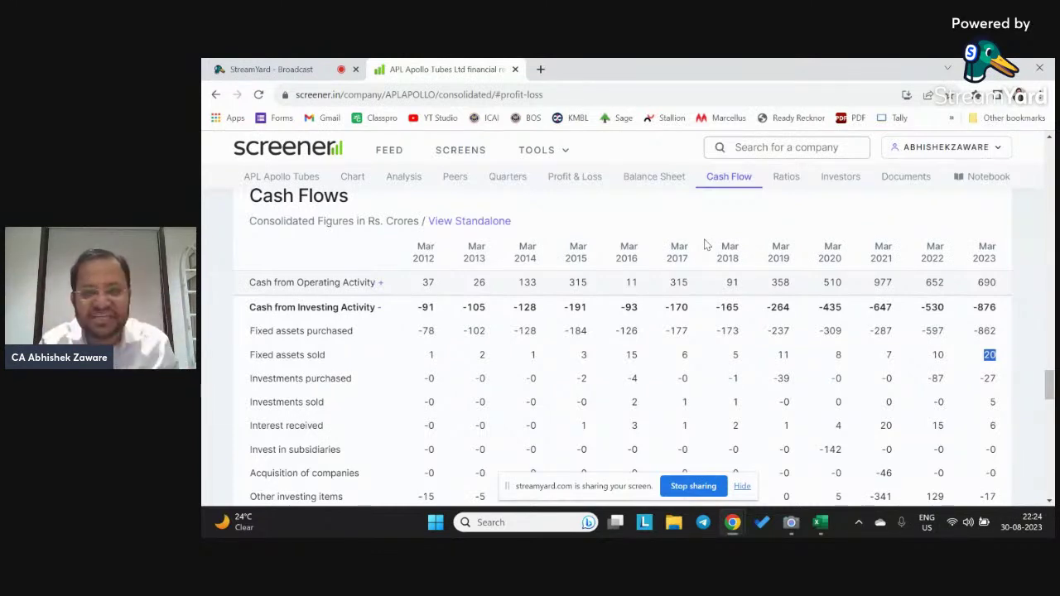
pyautogui.click(829, 153)
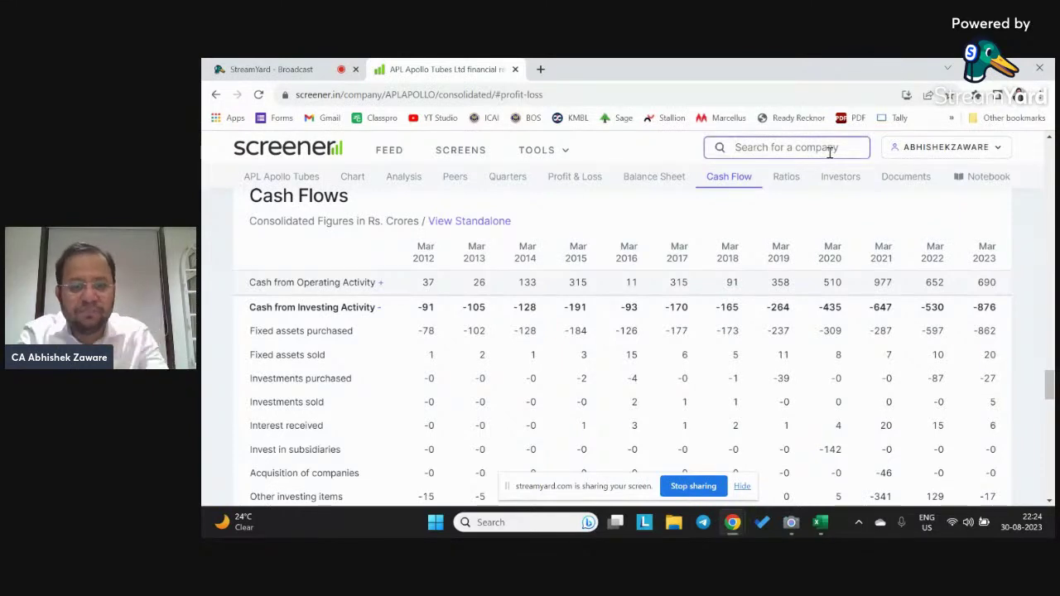
pyautogui.write('hul')
pyautogui.press('BackSpace')
pyautogui.press('BackSpace')
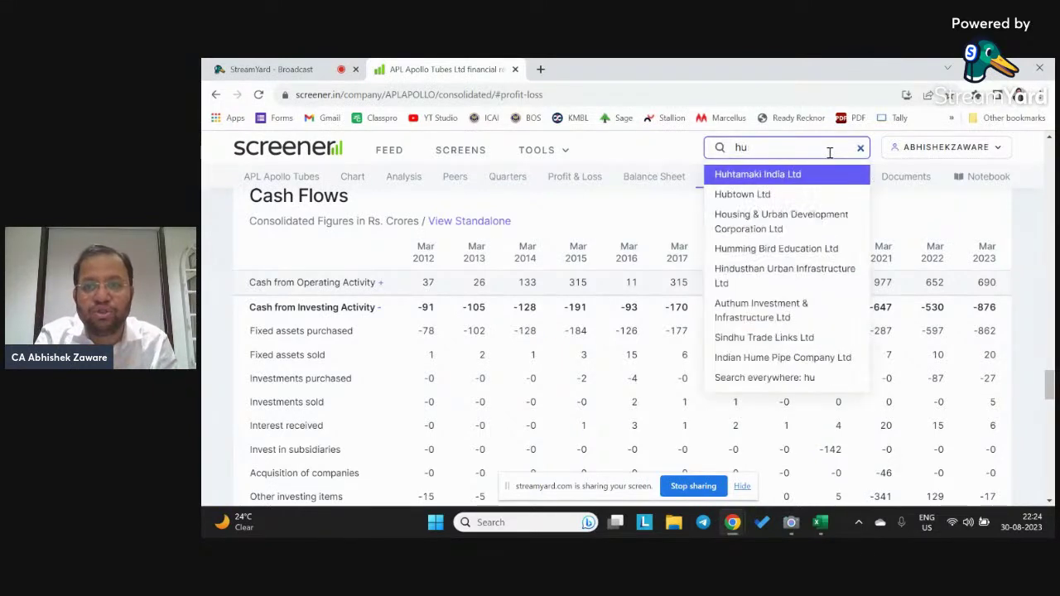
pyautogui.write('indu')
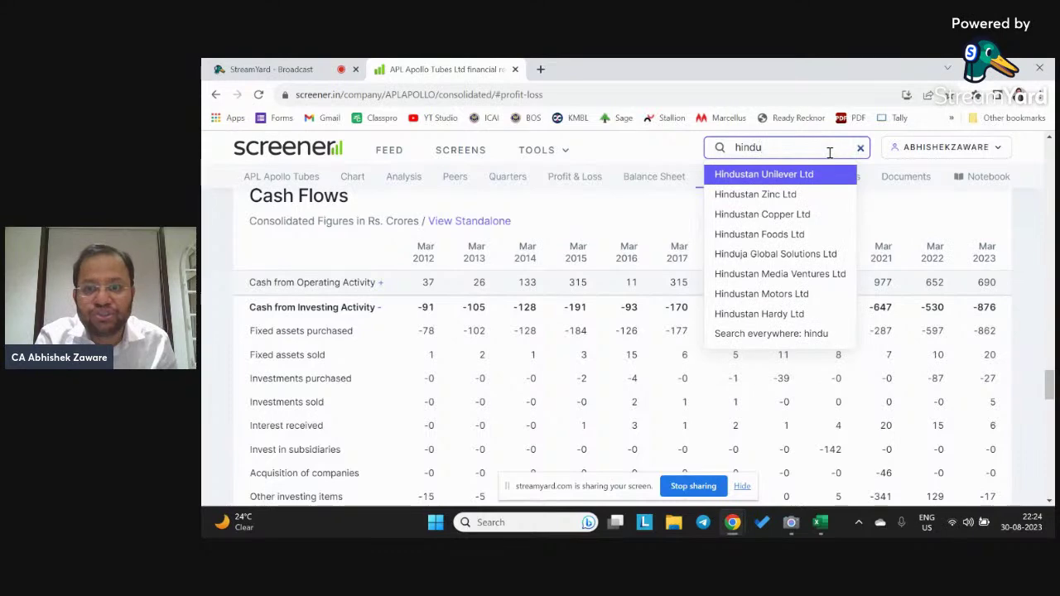
pyautogui.press('Return')
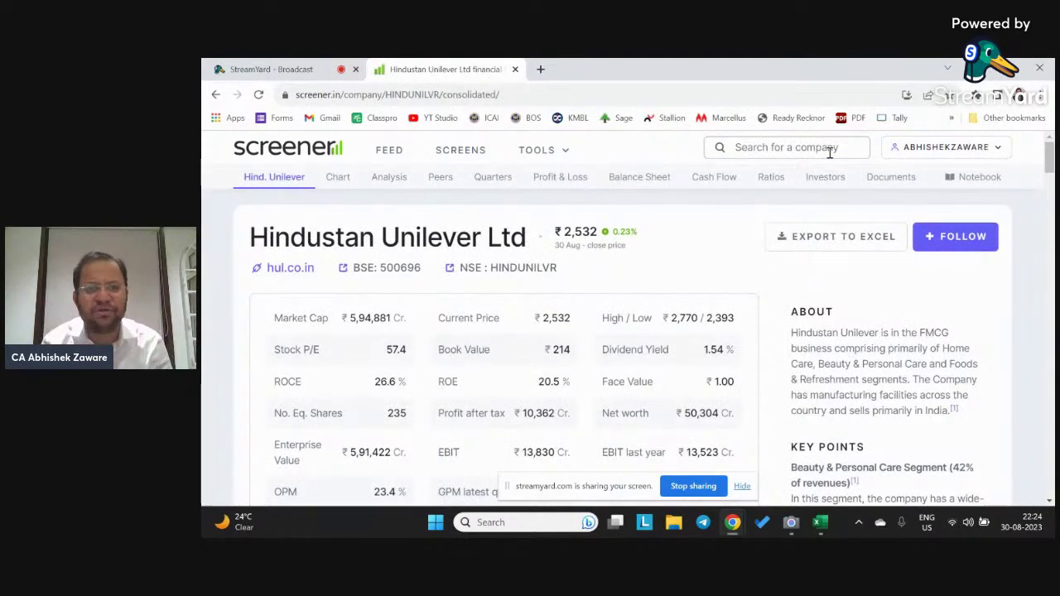